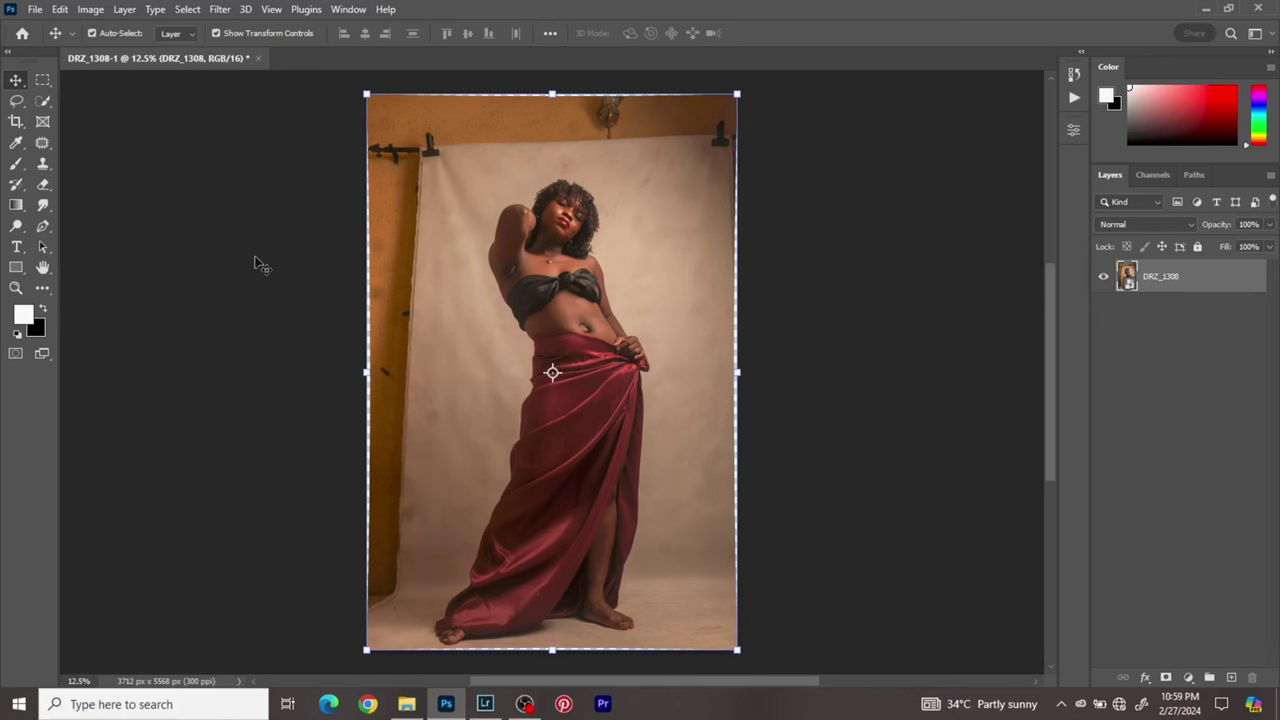
- Extend the canvas with the Crop tool using the 16 x 20 in, 300 px/in preset, adding empty space above and beside the photo
scroll(563, 220, down, 1)
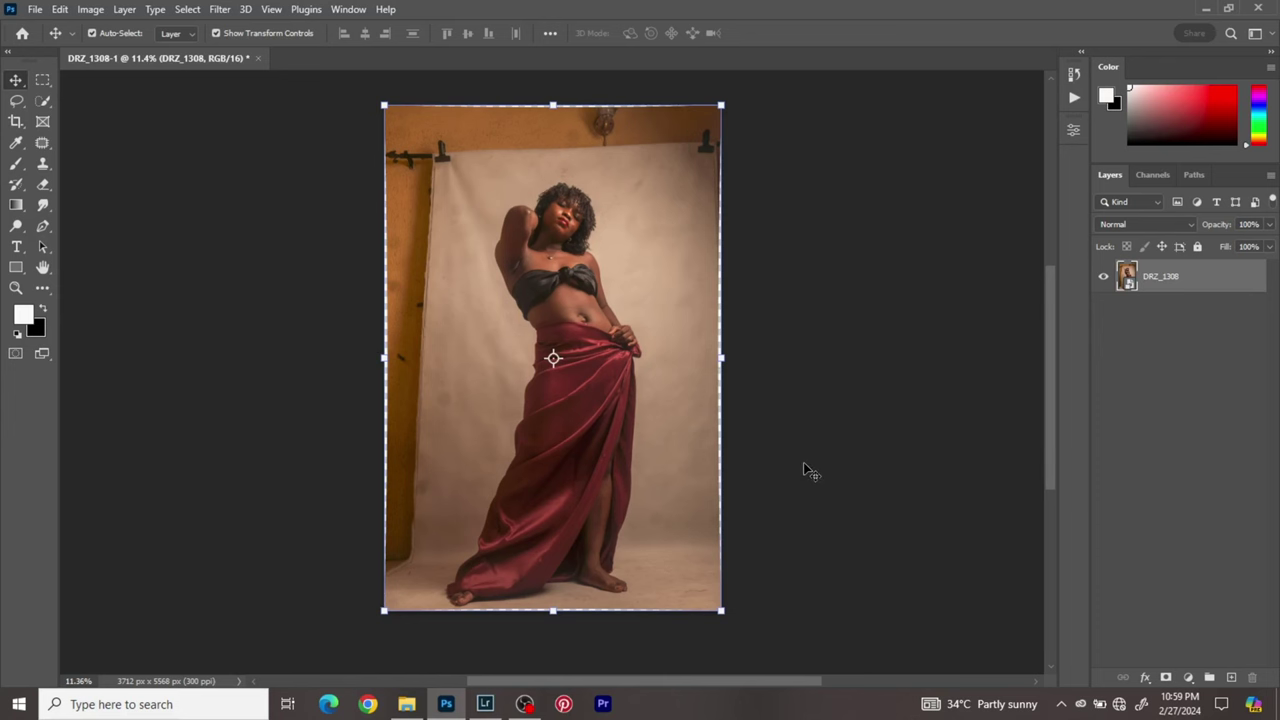
scroll(639, 417, up, 1)
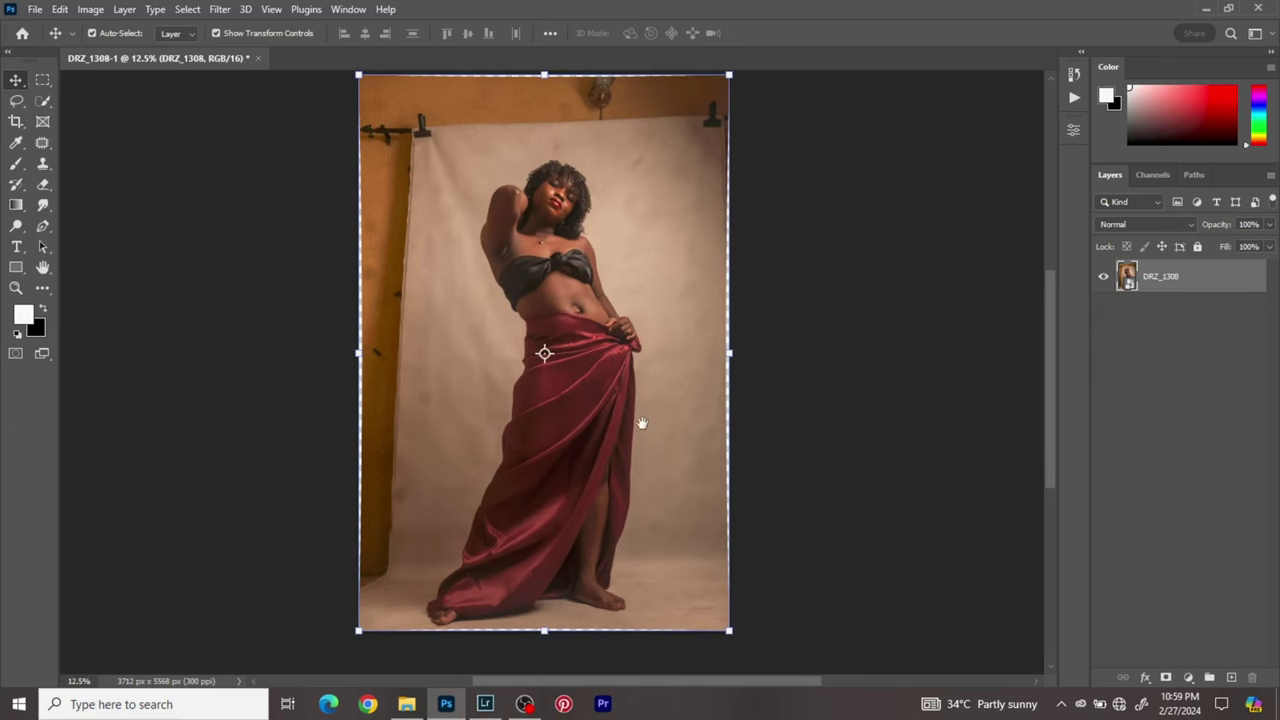
drag(641, 423, 652, 447)
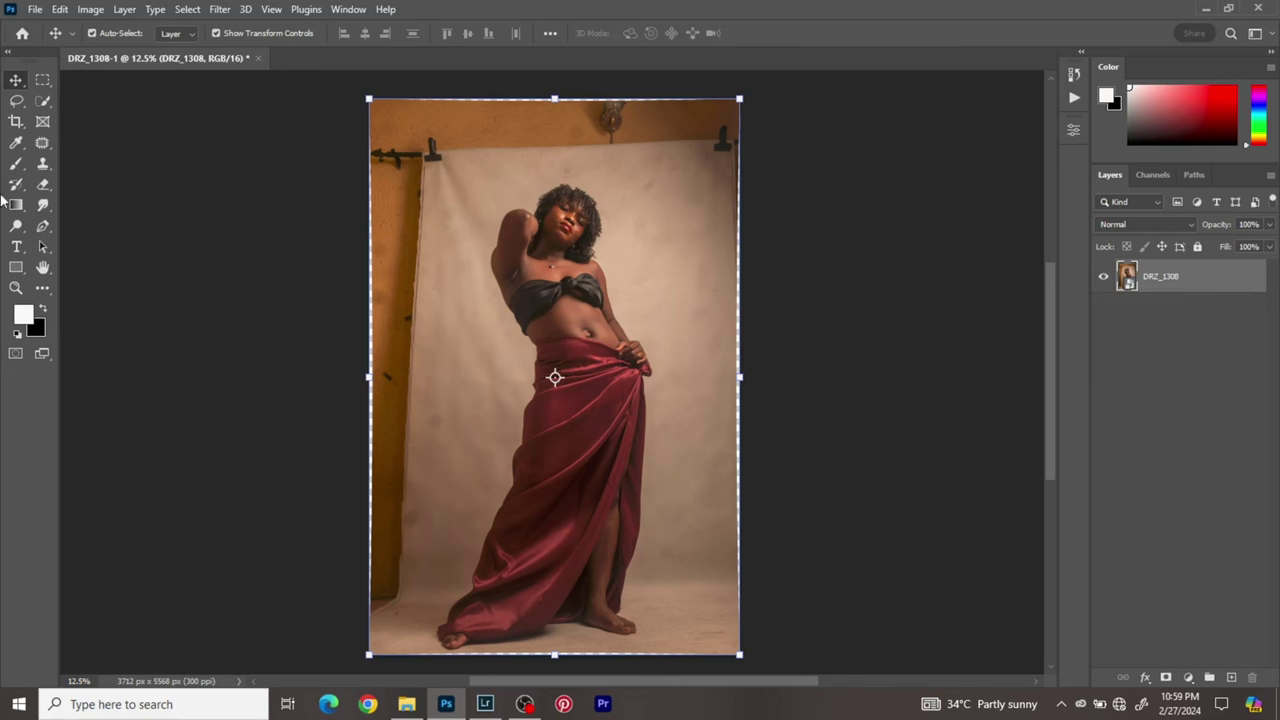
click(15, 122)
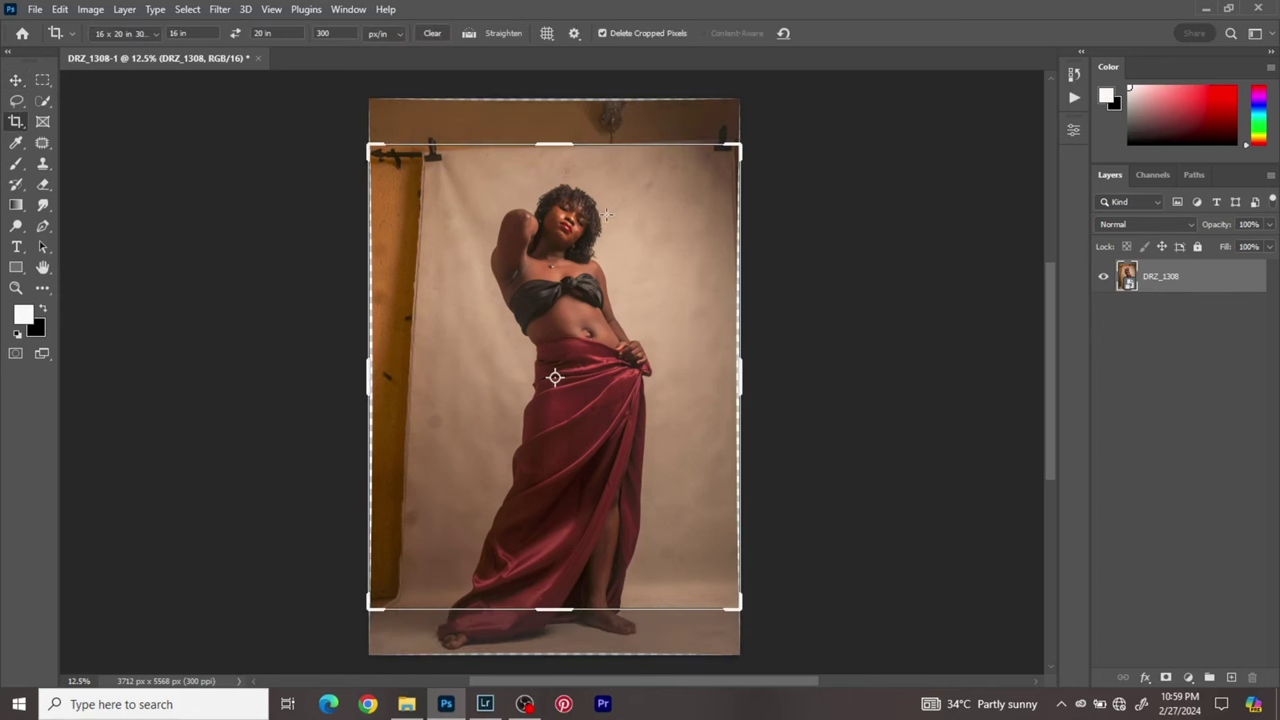
click(561, 135)
mouse_move(551, 606)
mouse_down()
mouse_move(550, 630)
mouse_move(565, 610)
mouse_up()
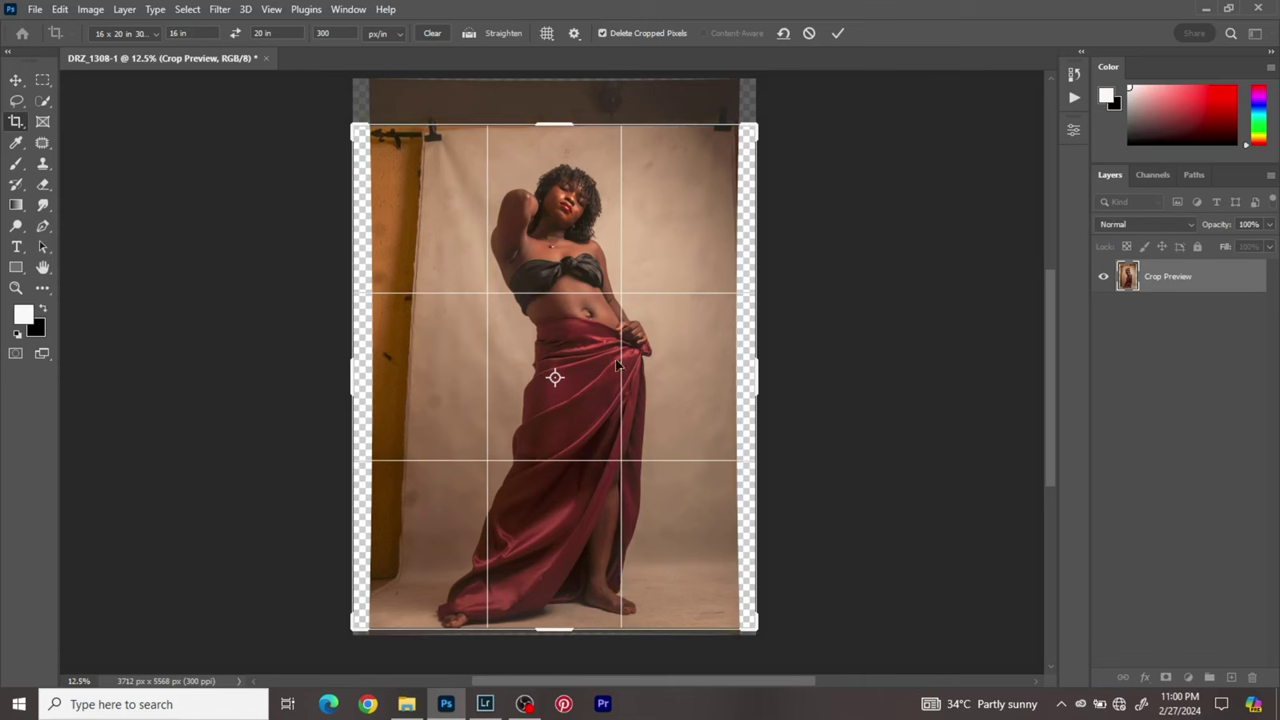
mouse_move(562, 126)
mouse_down()
mouse_move(563, 97)
mouse_move(551, 94)
mouse_move(562, 60)
mouse_move(577, 123)
mouse_up()
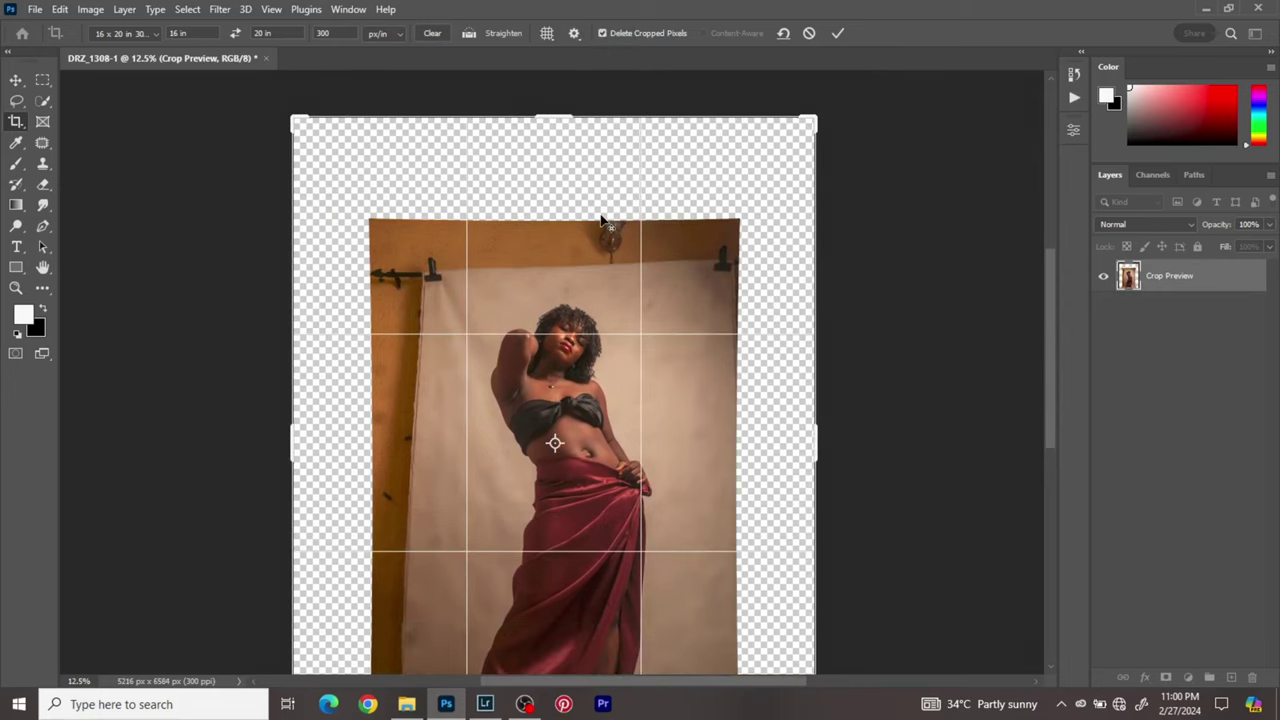
drag(633, 556, 635, 570)
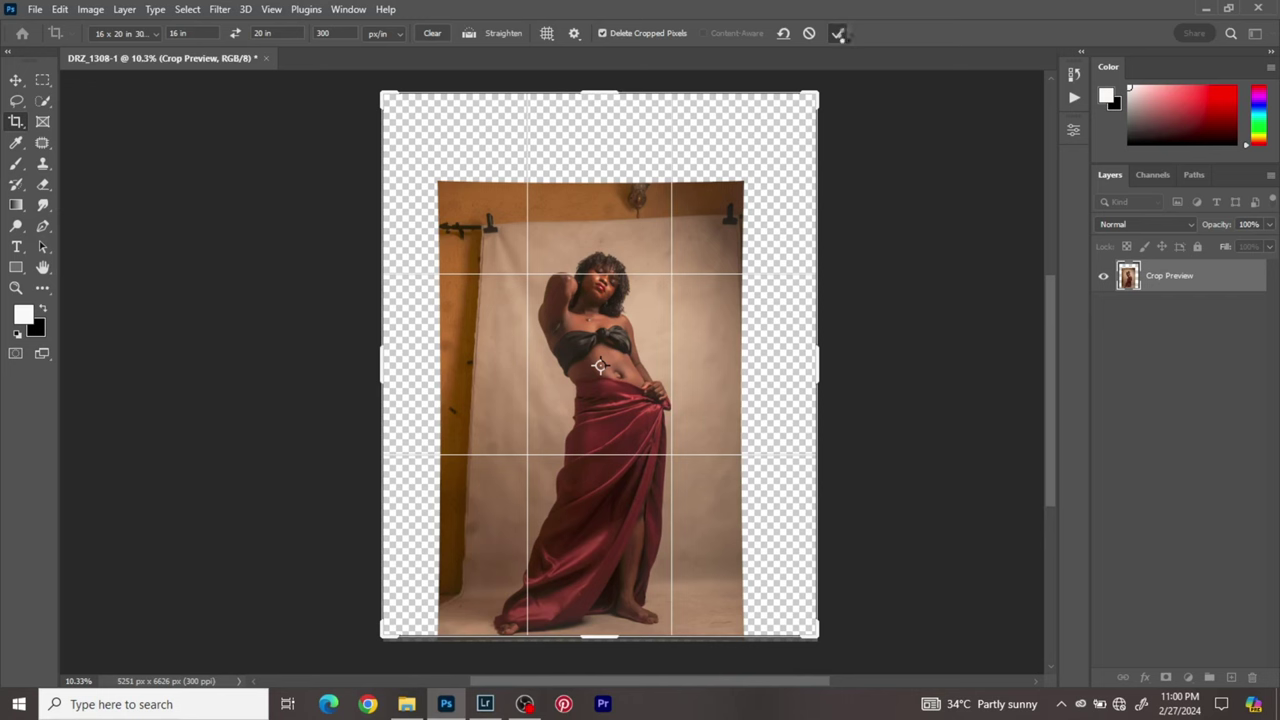
click(839, 34)
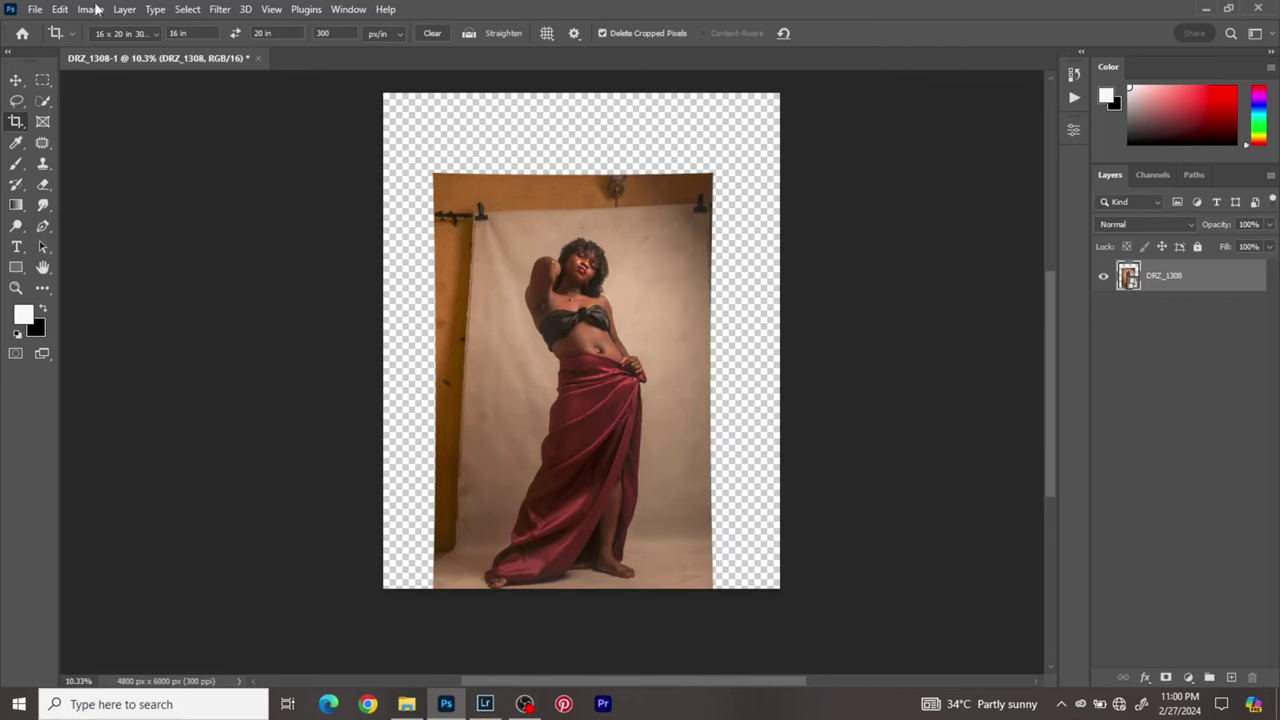
- Flatten the photo layer into a Background layer and duplicate it
click(16, 80)
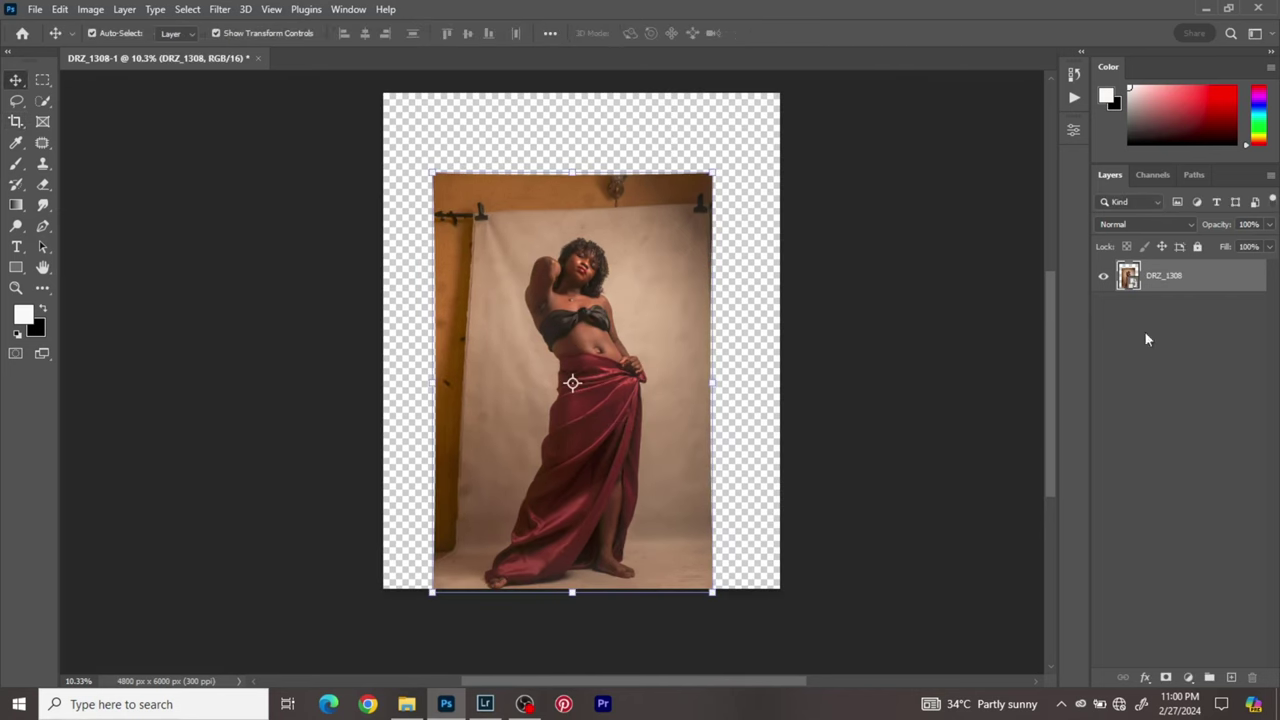
right_click(1196, 293)
click(1050, 538)
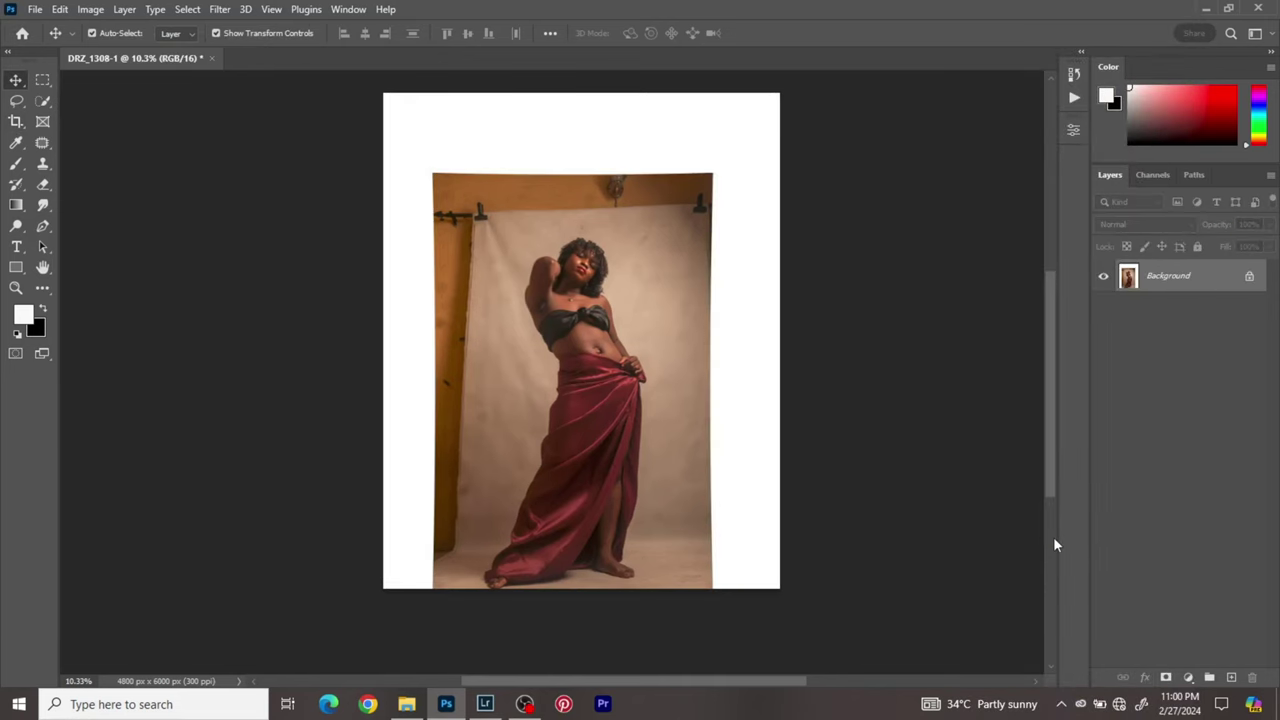
key(ctrl+j)
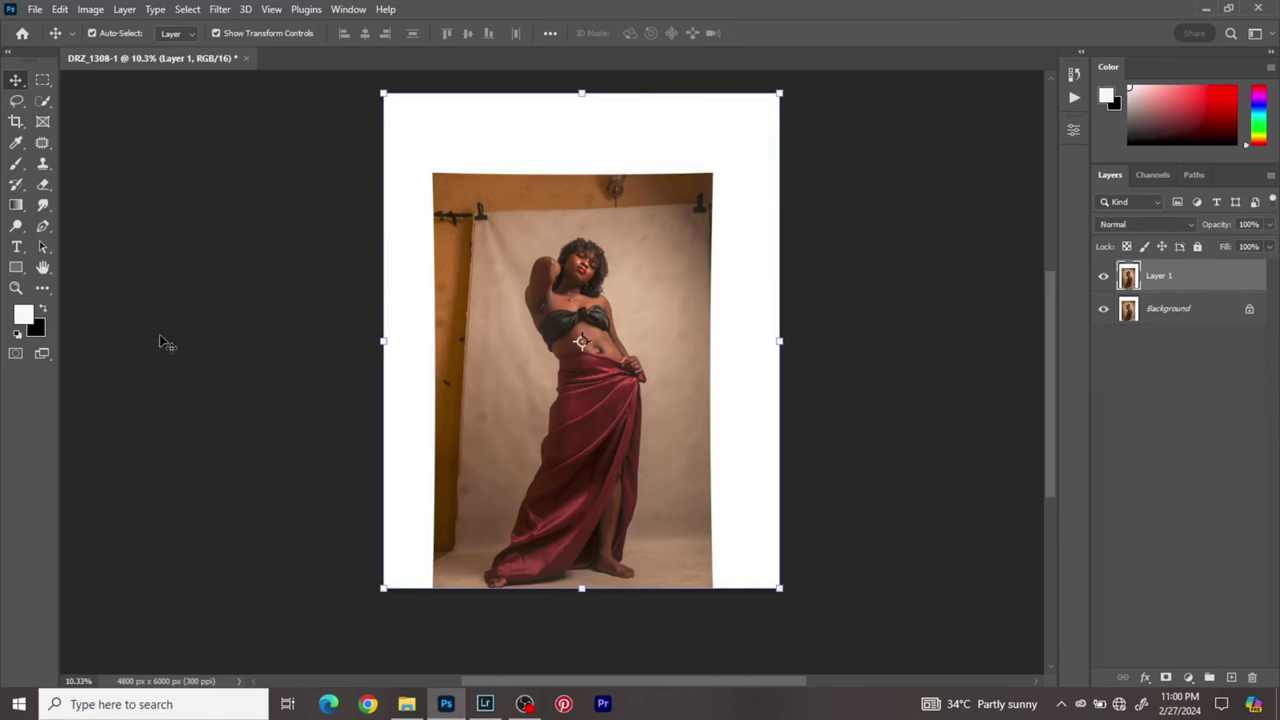
- Select the woman on Layer 1 with Select Subject
mouse_move(660, 351)
mouse_down()
mouse_move(633, 385)
mouse_move(649, 364)
mouse_move(663, 374)
mouse_up()
scroll(643, 391, up, 1)
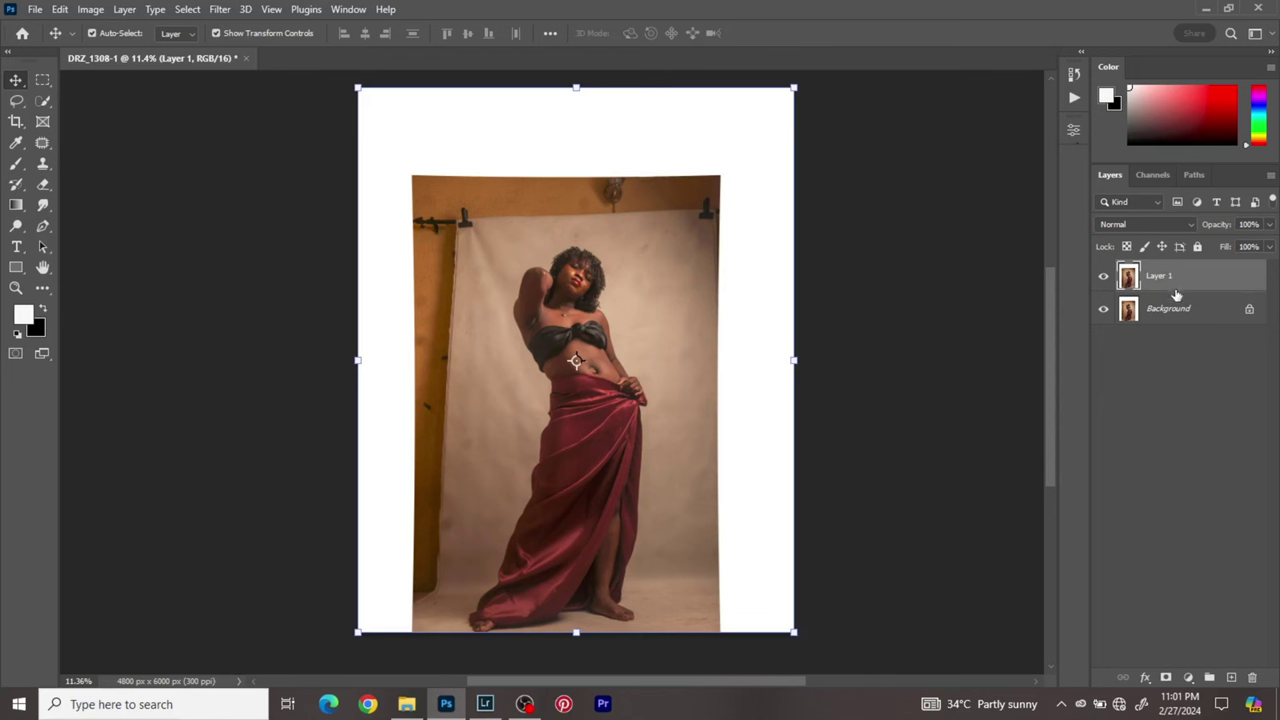
click(1076, 133)
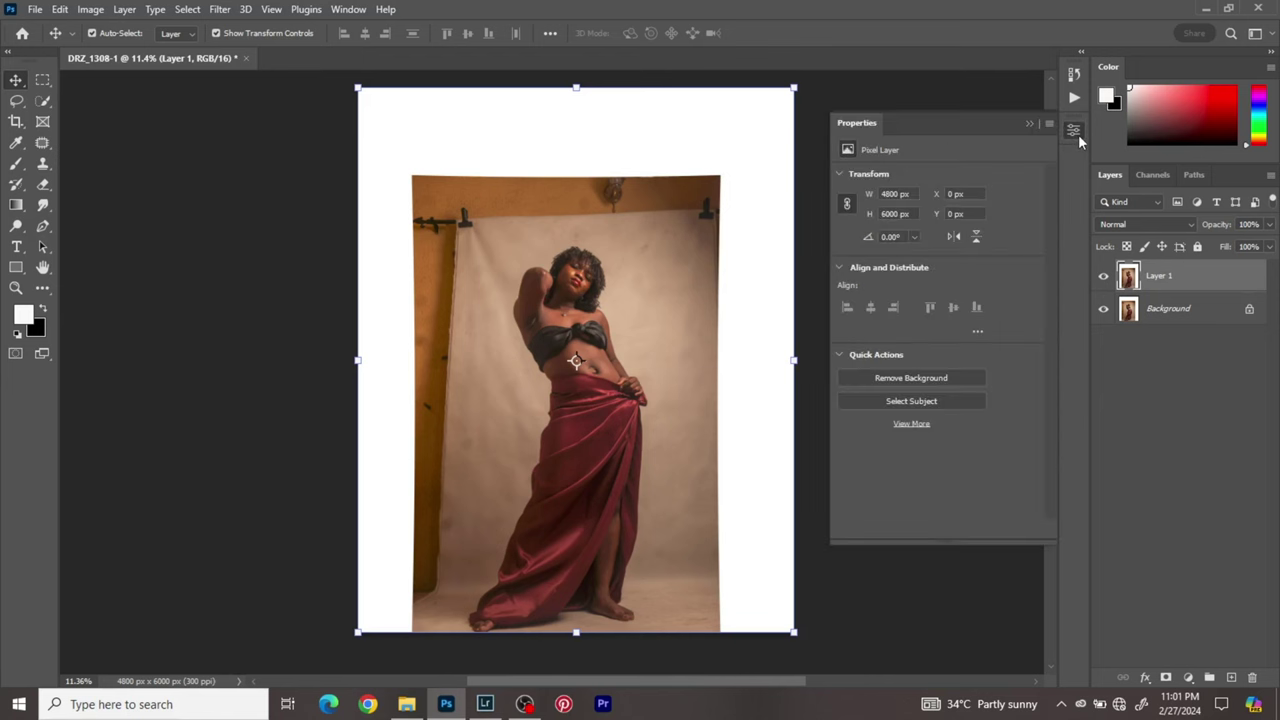
click(905, 402)
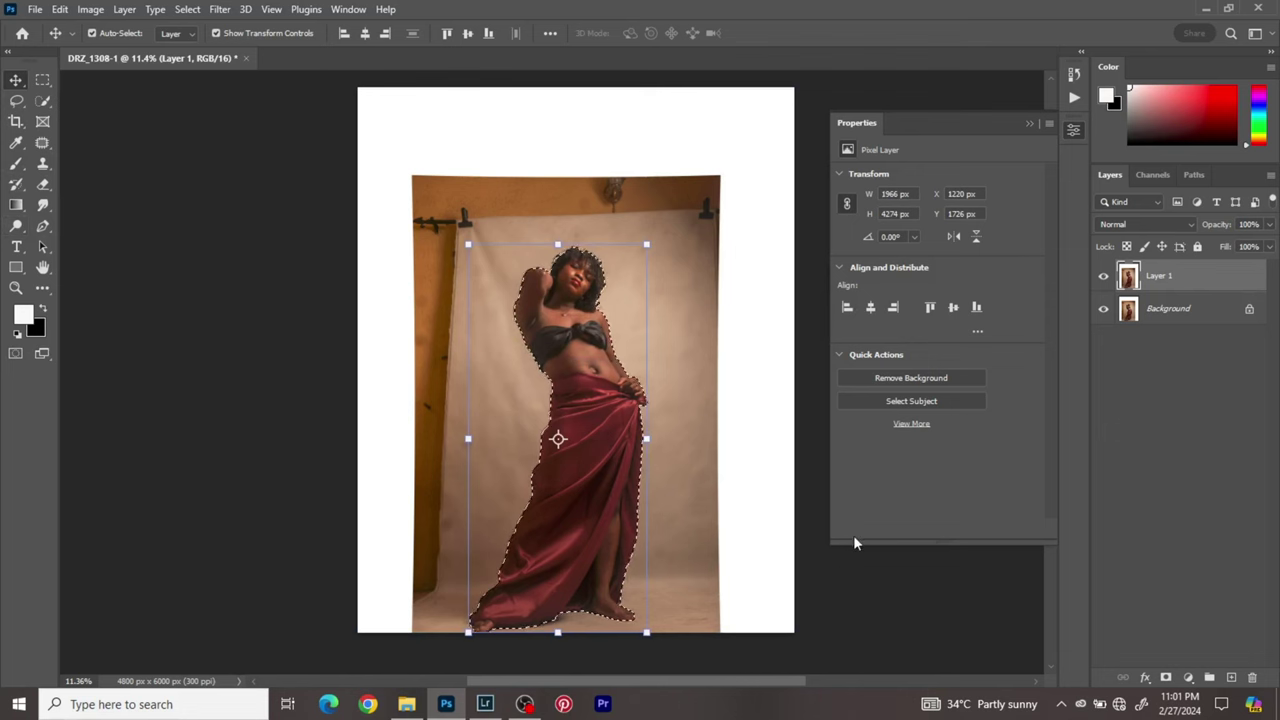
click(1073, 131)
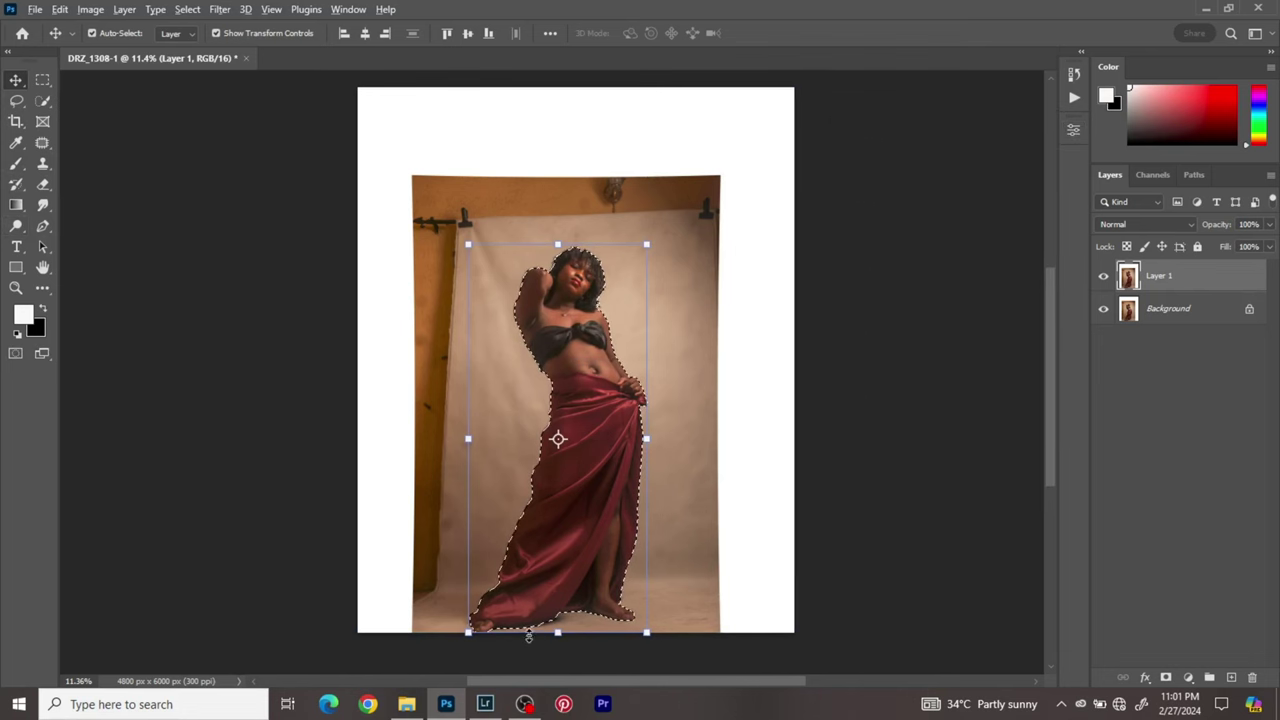
- Switch to Quick Mask mode with the Brush tool to refine the selection around the feet and skirt hem
scroll(533, 646, up, 5)
scroll(533, 646, up, 4)
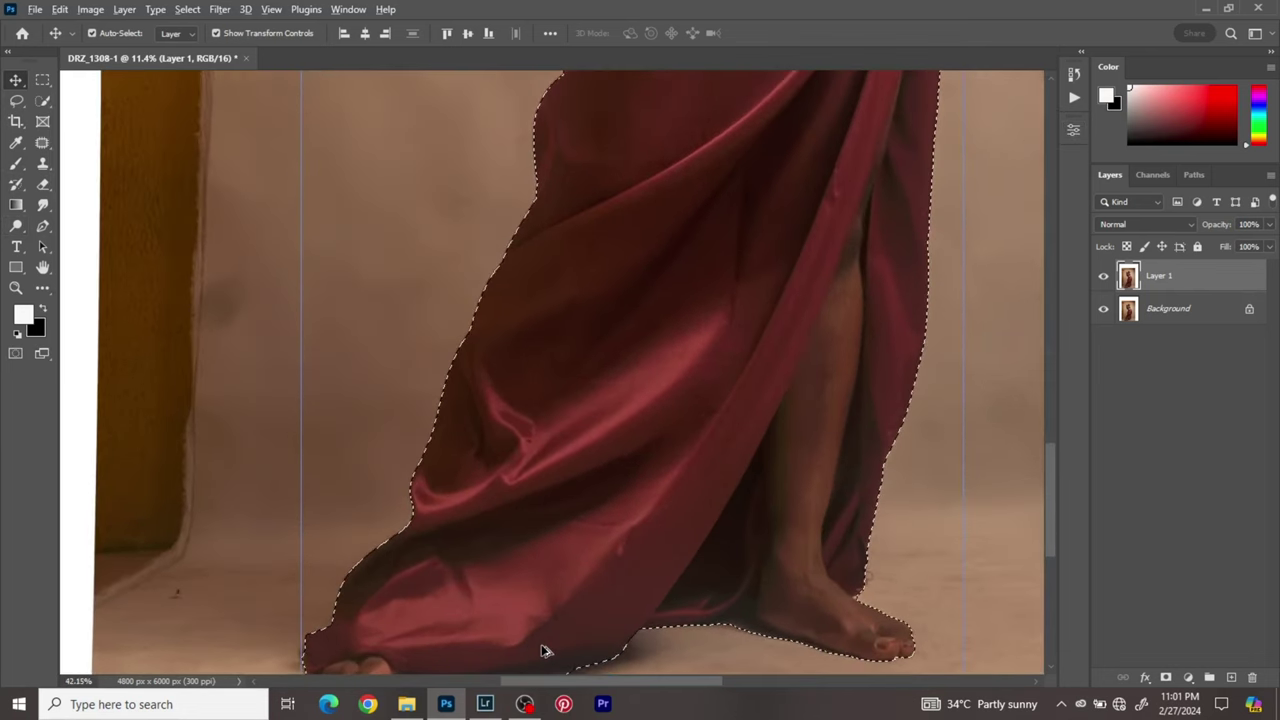
drag(759, 635, 703, 335)
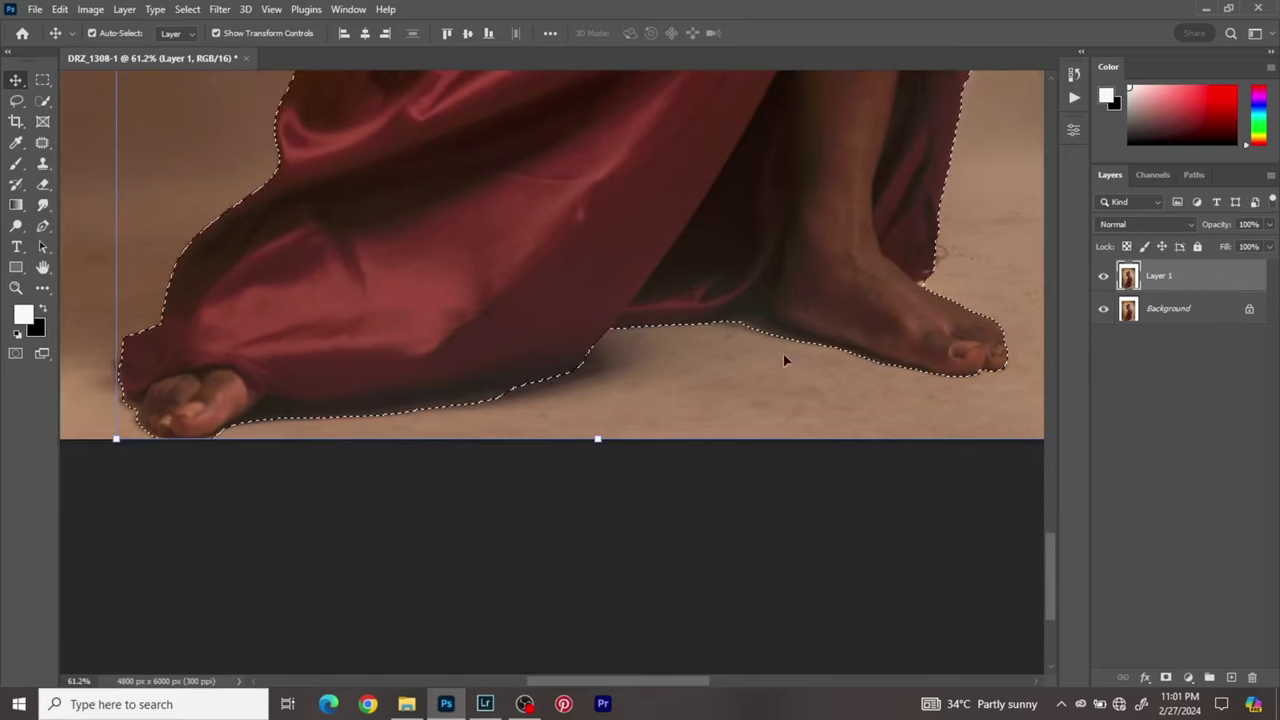
drag(646, 400, 731, 381)
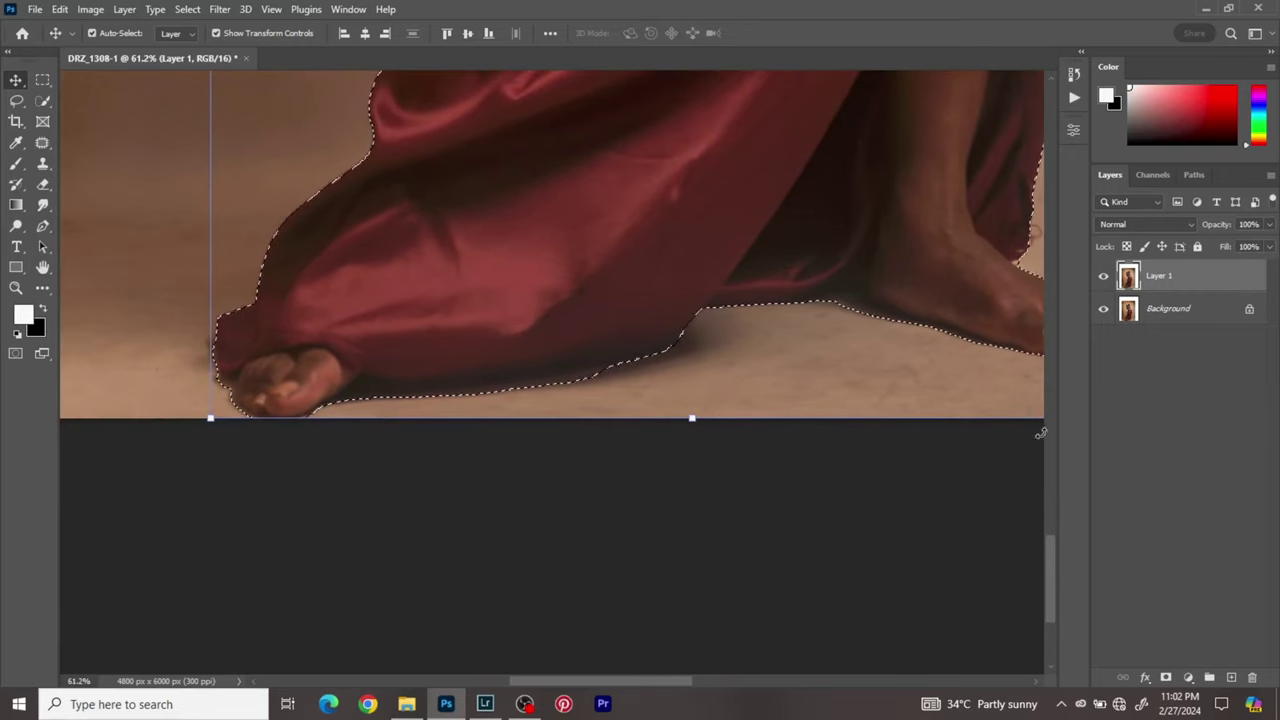
scroll(197, 428, up, 1)
scroll(197, 428, up, 5)
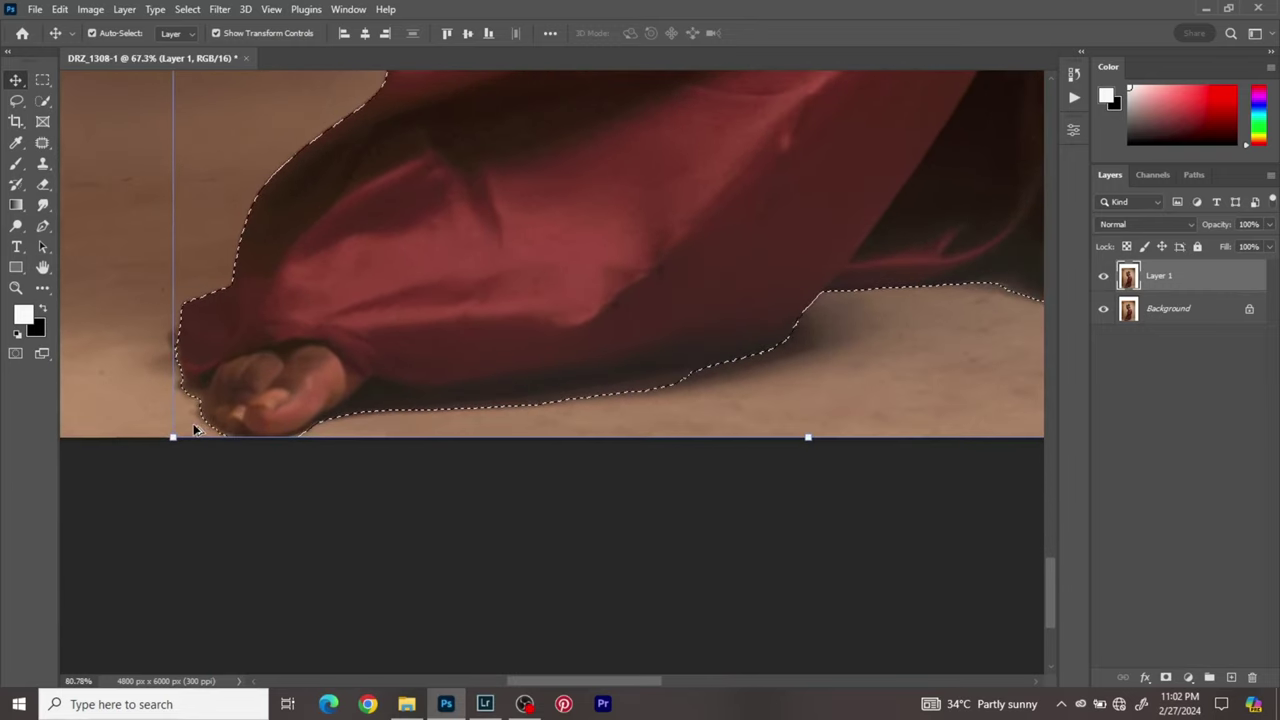
click(17, 164)
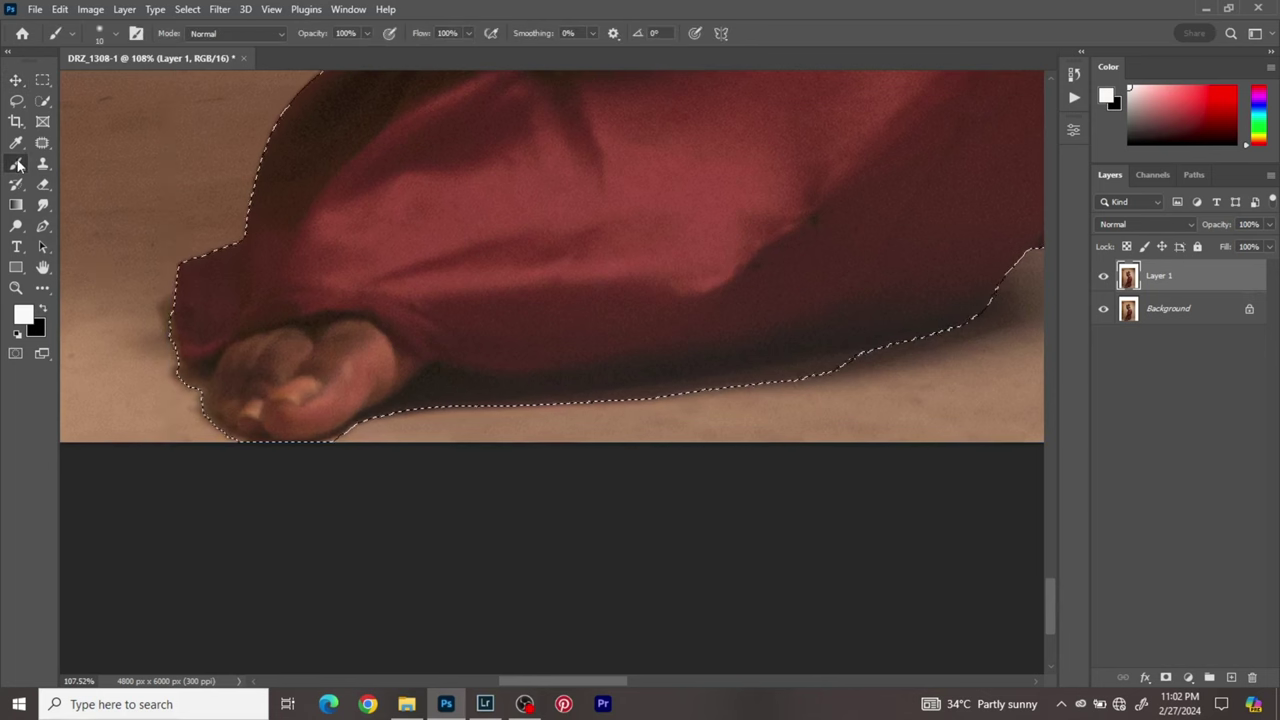
click(15, 355)
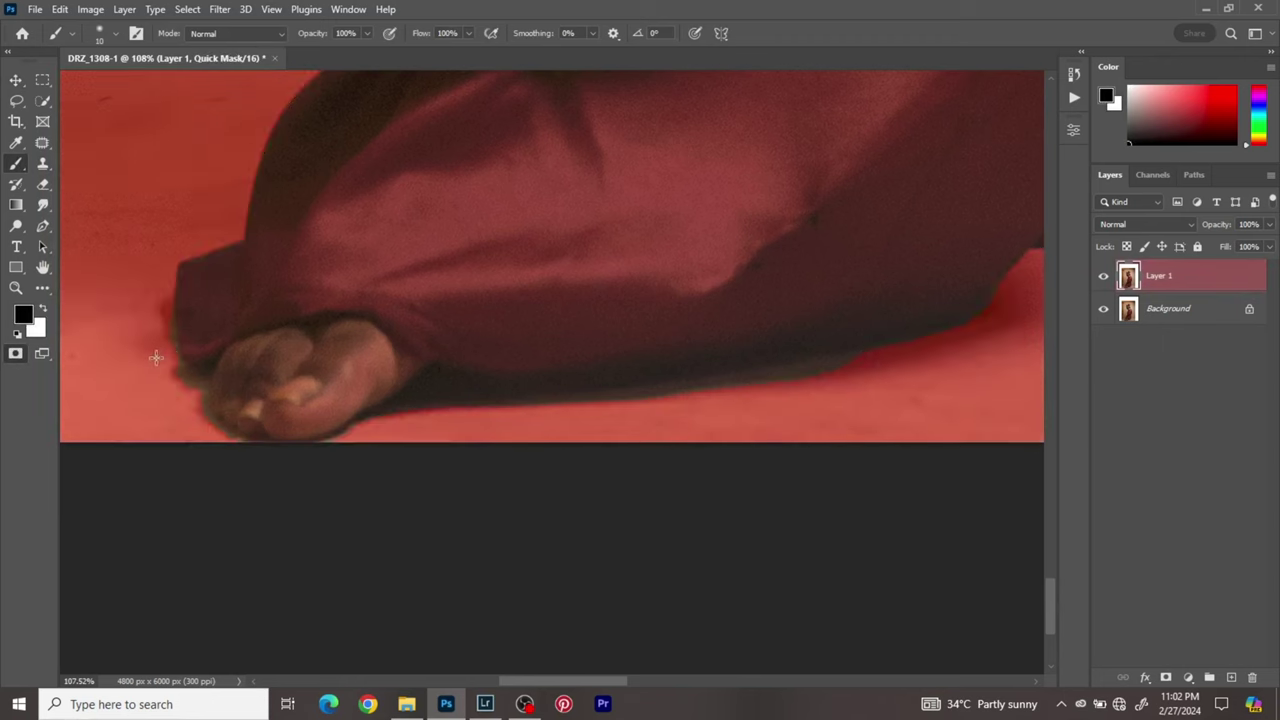
- Paint black over the floor and shadow along the rear foot and skirt hem to remove them from the selection
key(Caps_Lock)
key(bracketleft)
key(bracketleft)
key(bracketleft)
key(bracketleft)
key(bracketleft)
key(bracketright)
key(bracketright)
key(bracketright)
key(bracketright)
key(bracketright)
key(bracketright)
key(bracketright)
key(bracketright)
mouse_move(391, 420)
mouse_down()
mouse_move(625, 411)
mouse_move(433, 380)
mouse_move(487, 416)
mouse_move(792, 376)
mouse_move(466, 471)
mouse_up()
key(bracketleft)
key(bracketleft)
key(bracketleft)
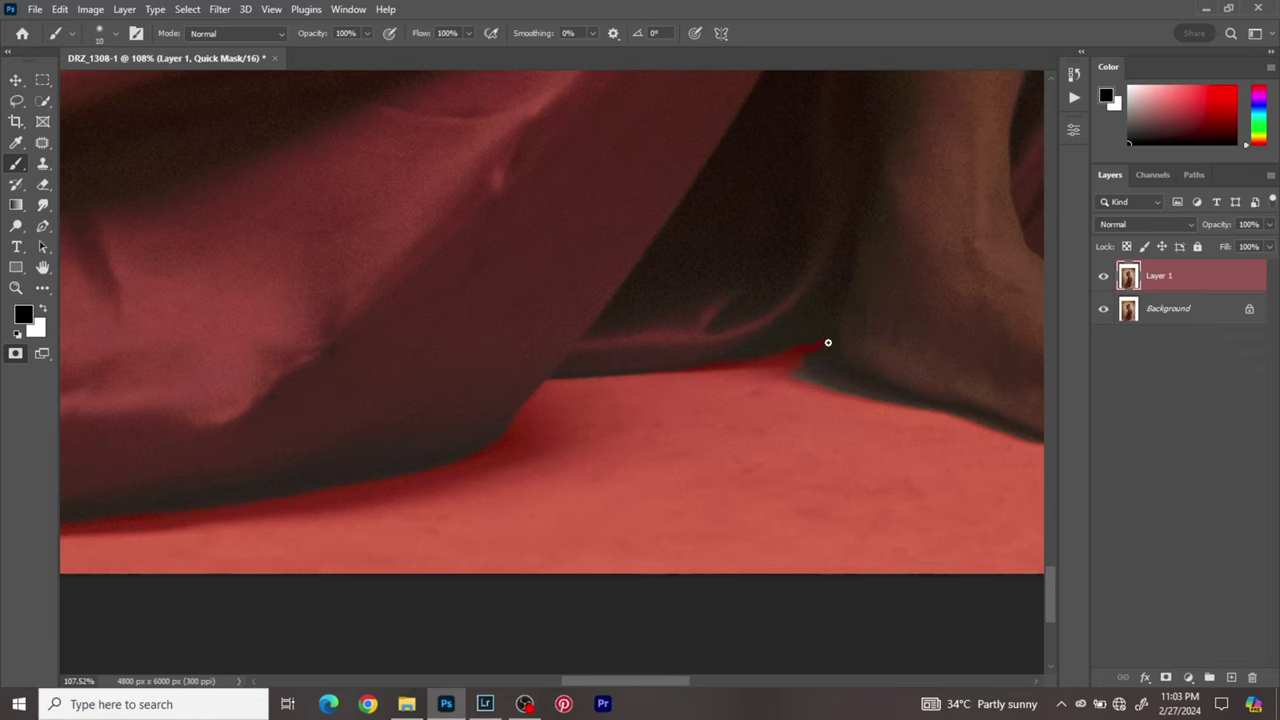
- Mask the shadow and floor edge around the standing foot with a small brush and convert the quick mask back to a selection
drag(829, 343, 568, 405)
key(bracketleft)
key(bracketleft)
key(bracketleft)
key(bracketleft)
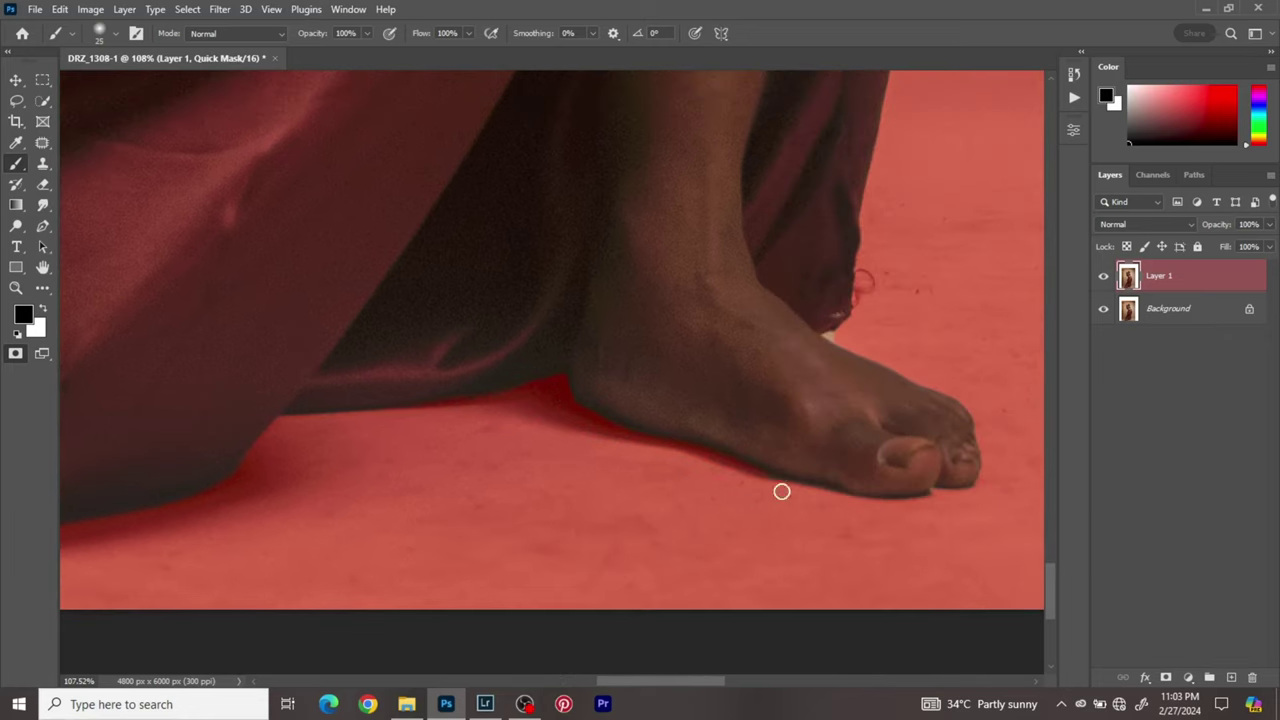
scroll(405, 316, right, 5)
key(bracketright)
key(bracketright)
key(bracketright)
key(bracketright)
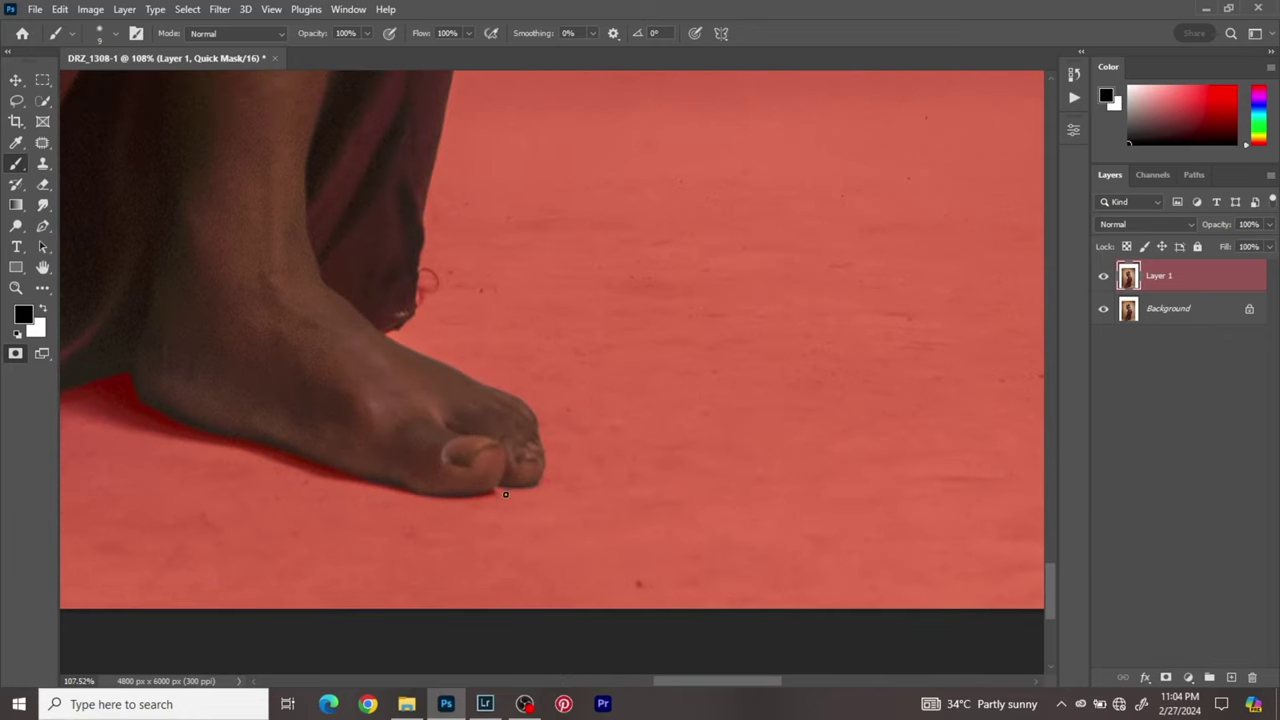
click(15, 353)
- Examine the selection outline around the woman's hair, arms and body for accuracy
key(ctrl+minus)
drag(697, 177, 457, 632)
scroll(700, 613, up, 3)
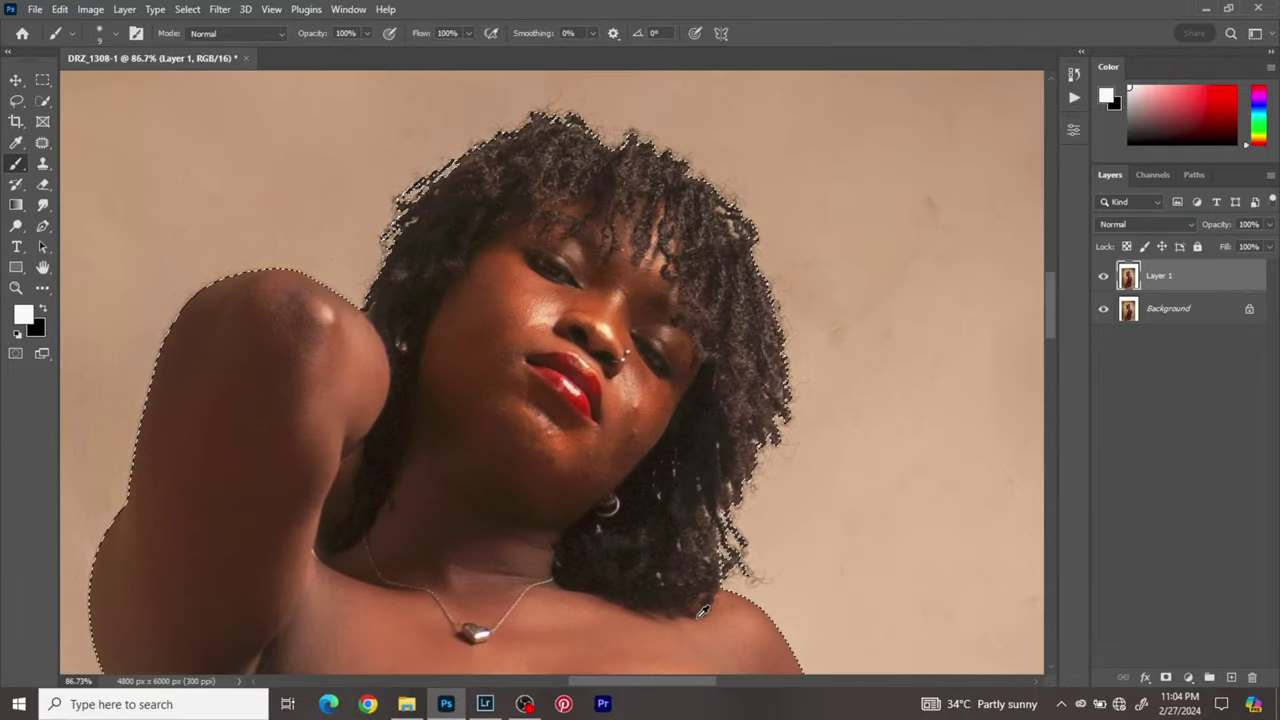
scroll(601, 411, down, 3)
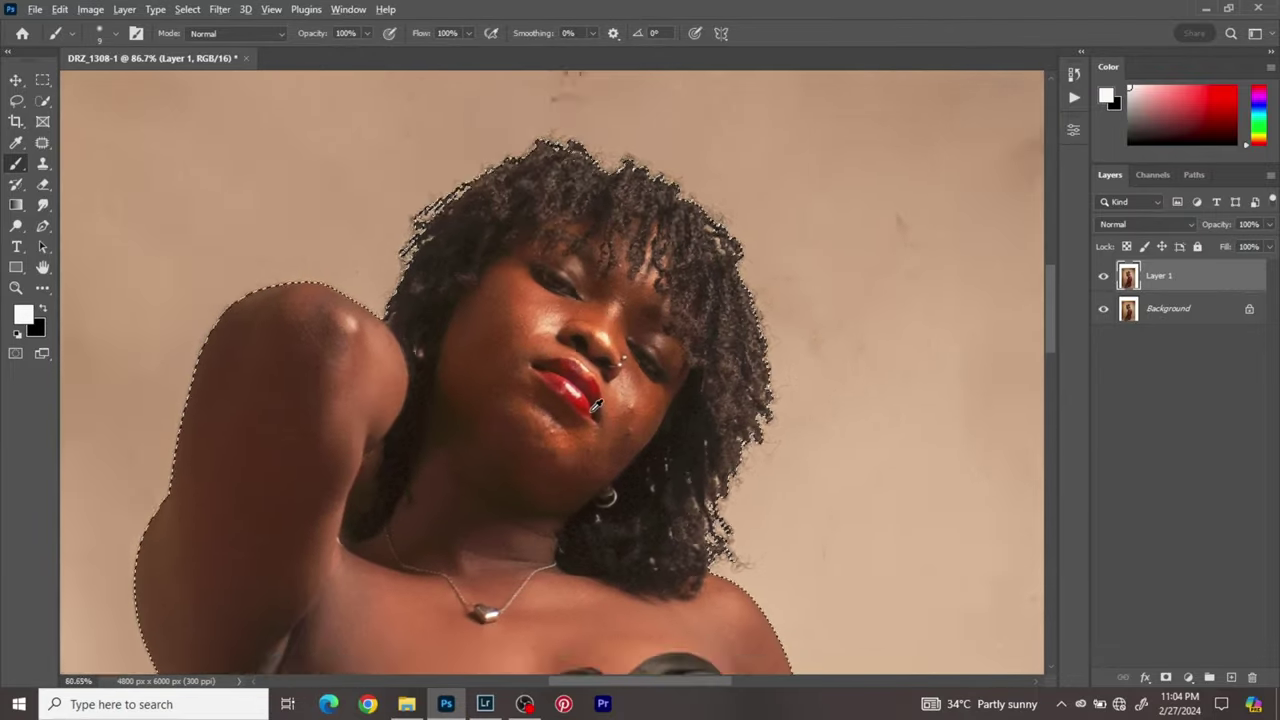
scroll(603, 411, down, 3)
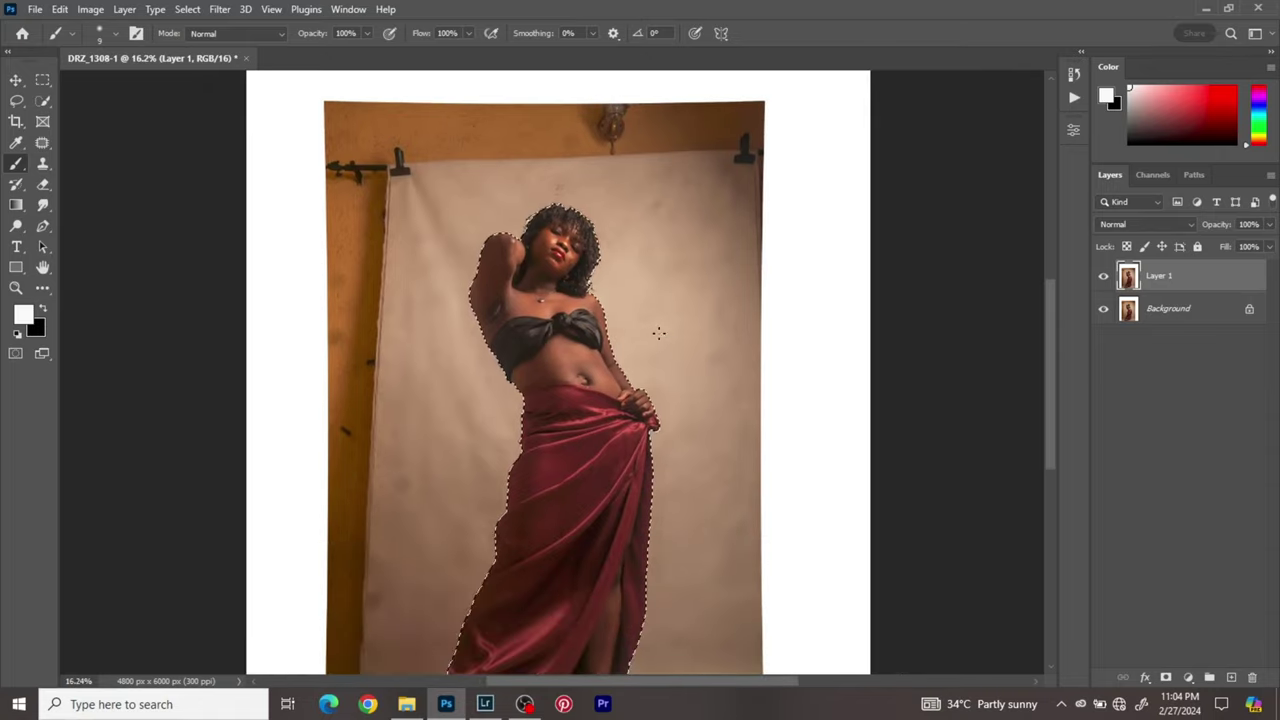
scroll(660, 336, down, 2)
scroll(667, 338, up, 5)
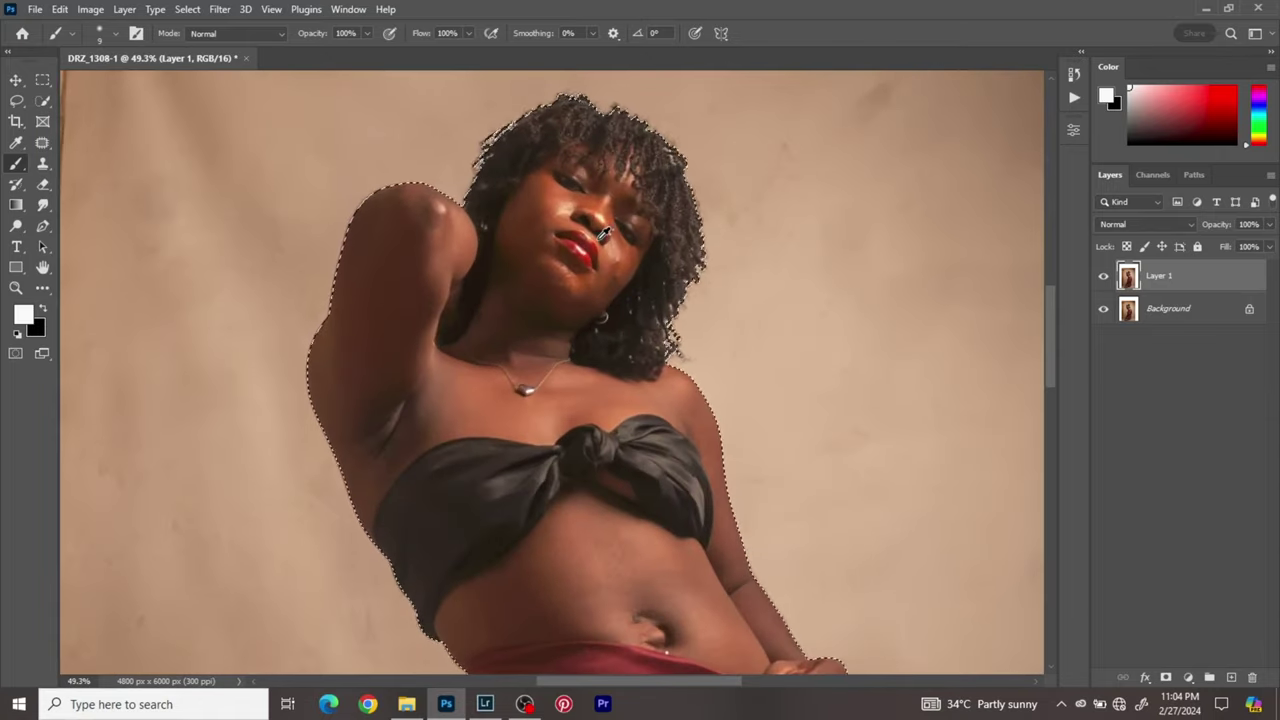
scroll(603, 232, down, 1)
scroll(603, 232, down, 2)
scroll(618, 282, up, 3)
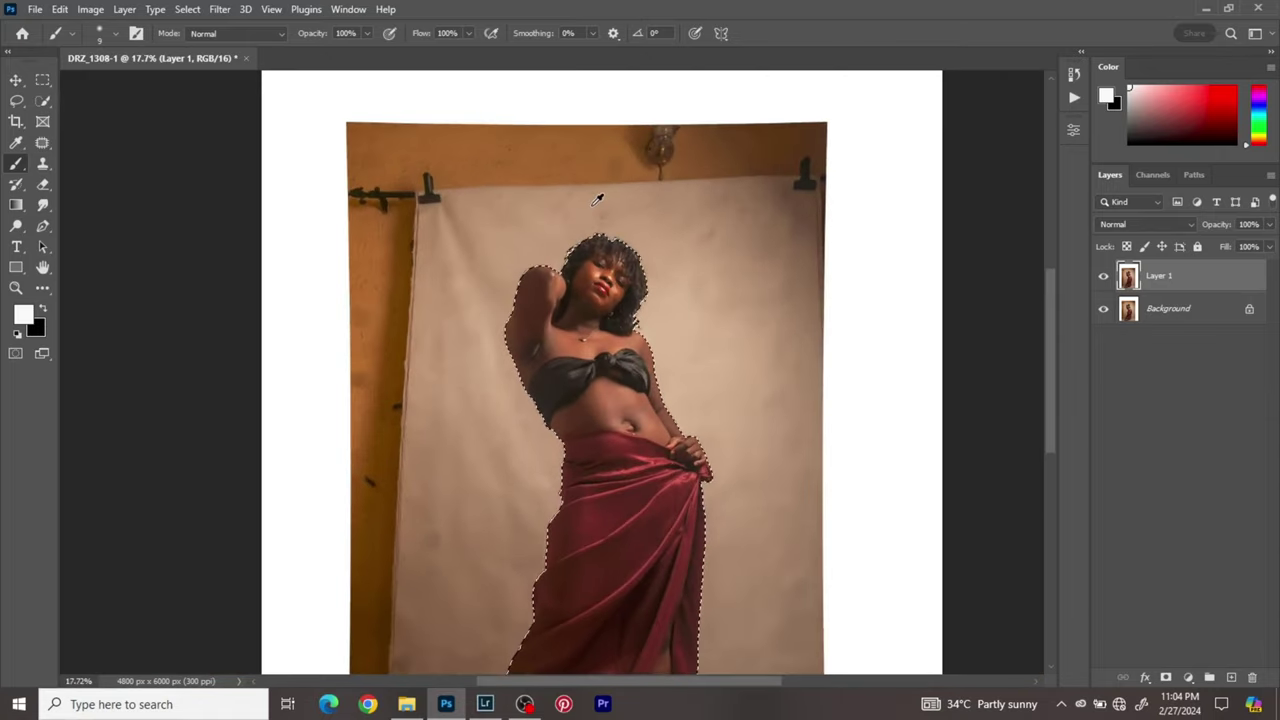
scroll(618, 282, up, 2)
scroll(620, 282, down, 4)
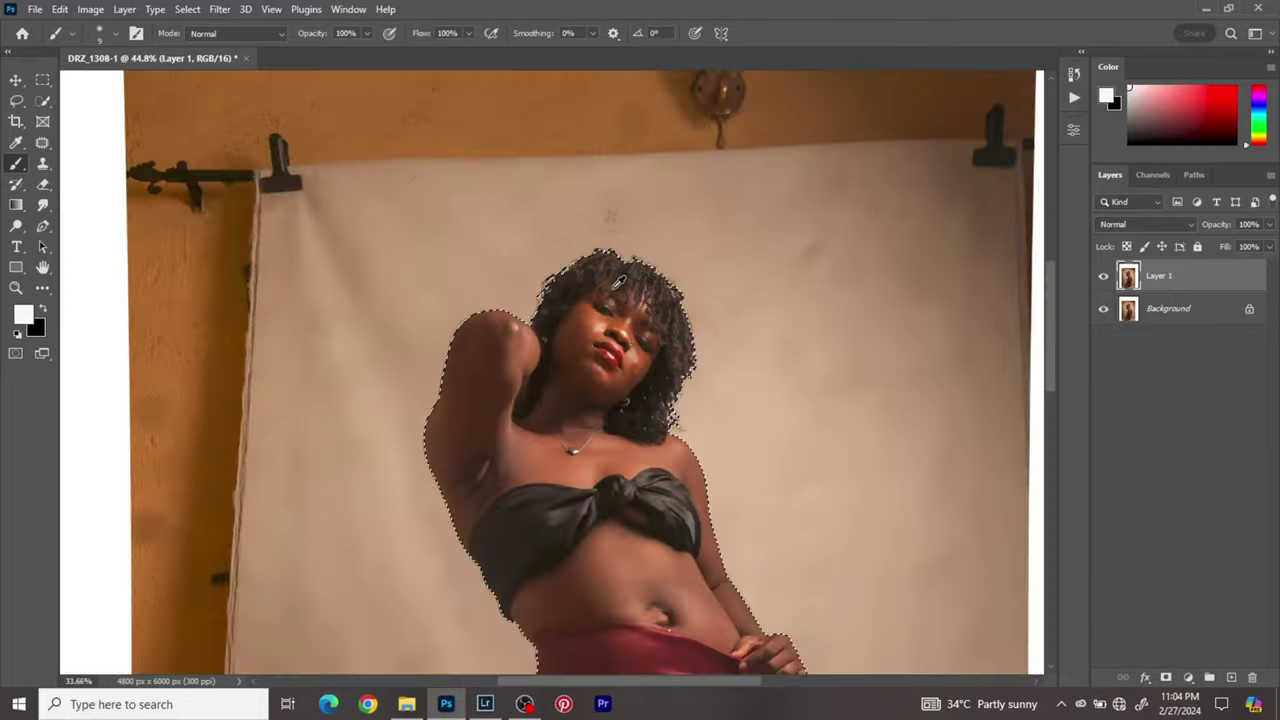
scroll(620, 282, down, 2)
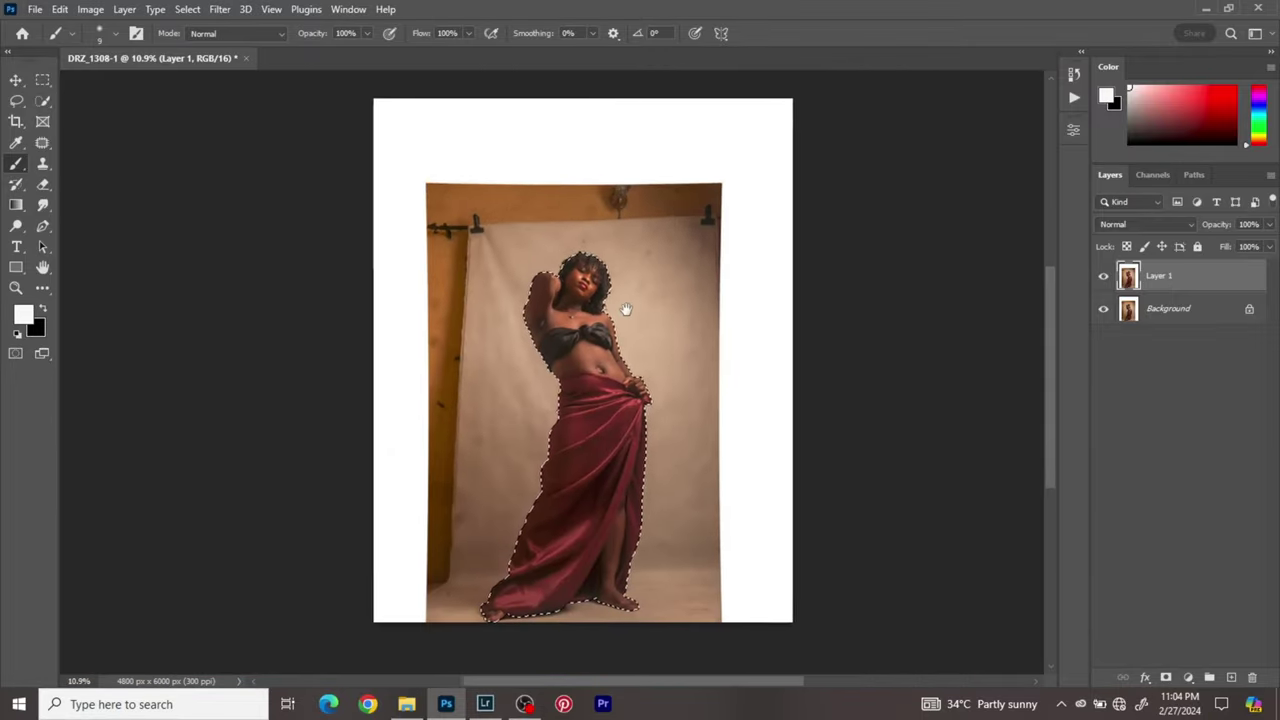
- Copy the selected woman to a new layer and load her outline as a selection with Layer 1 active
key(ctrl+j)
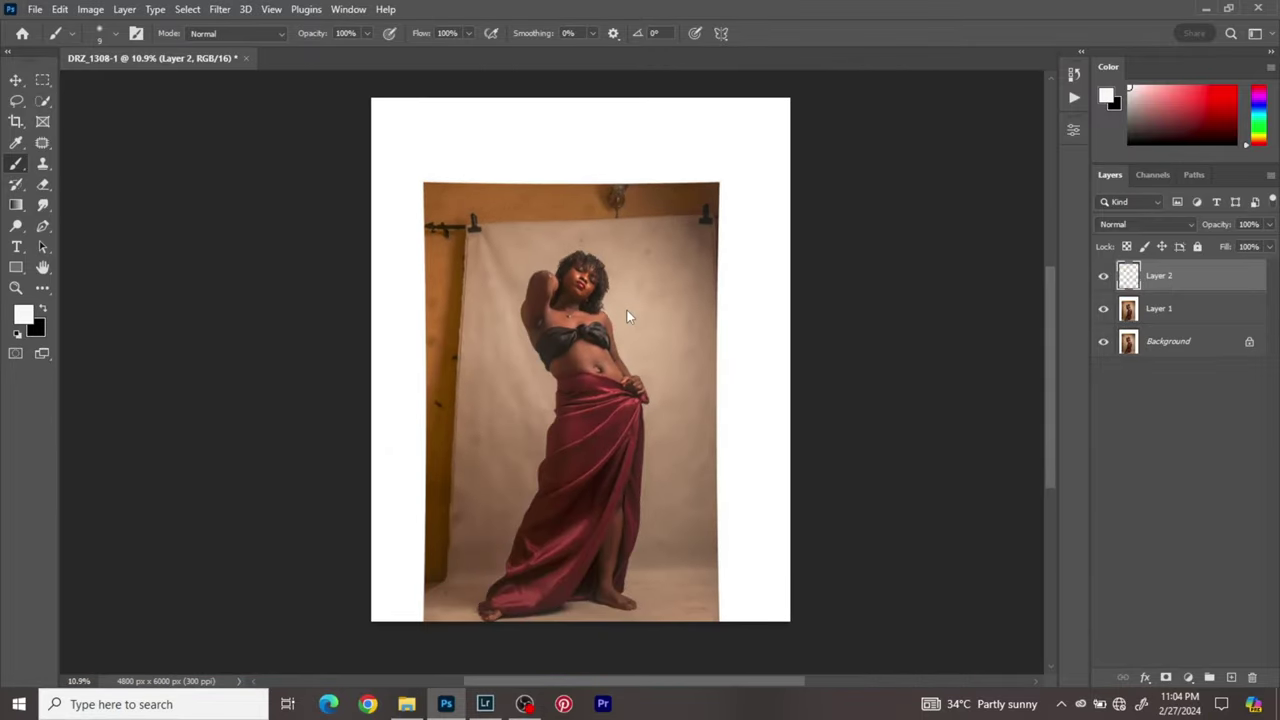
click(16, 101)
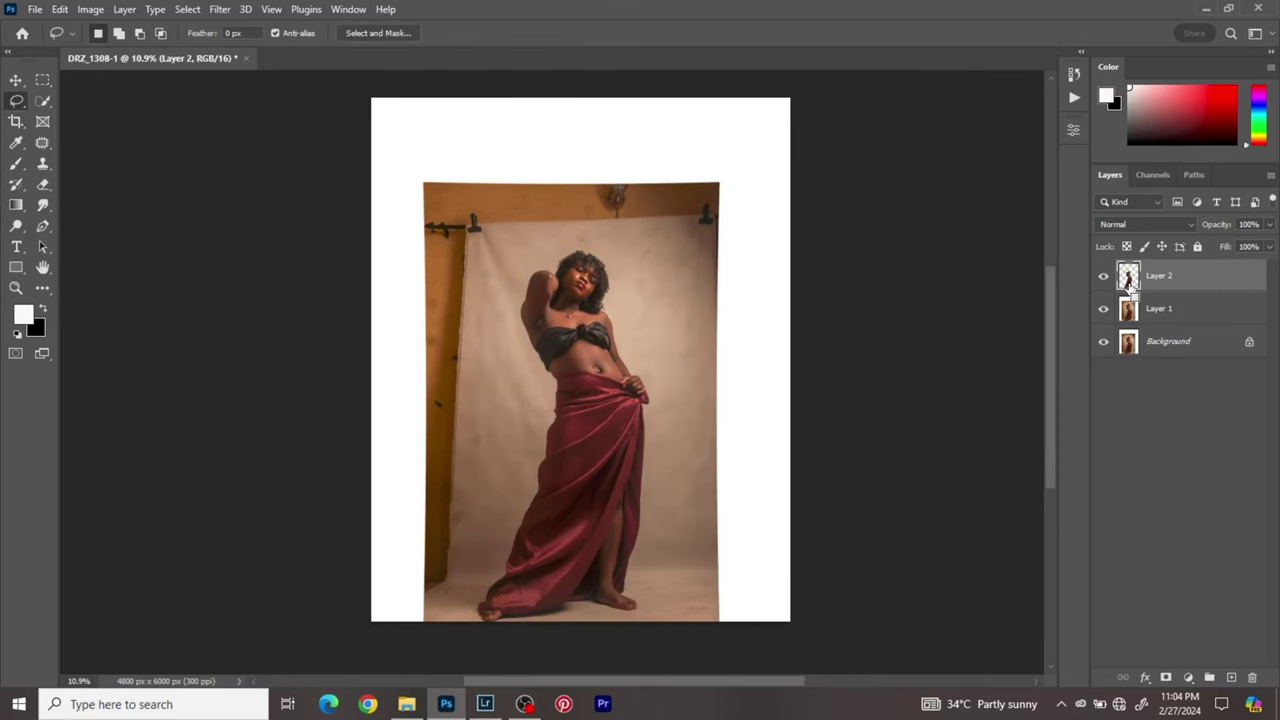
ctrl+click(1128, 280)
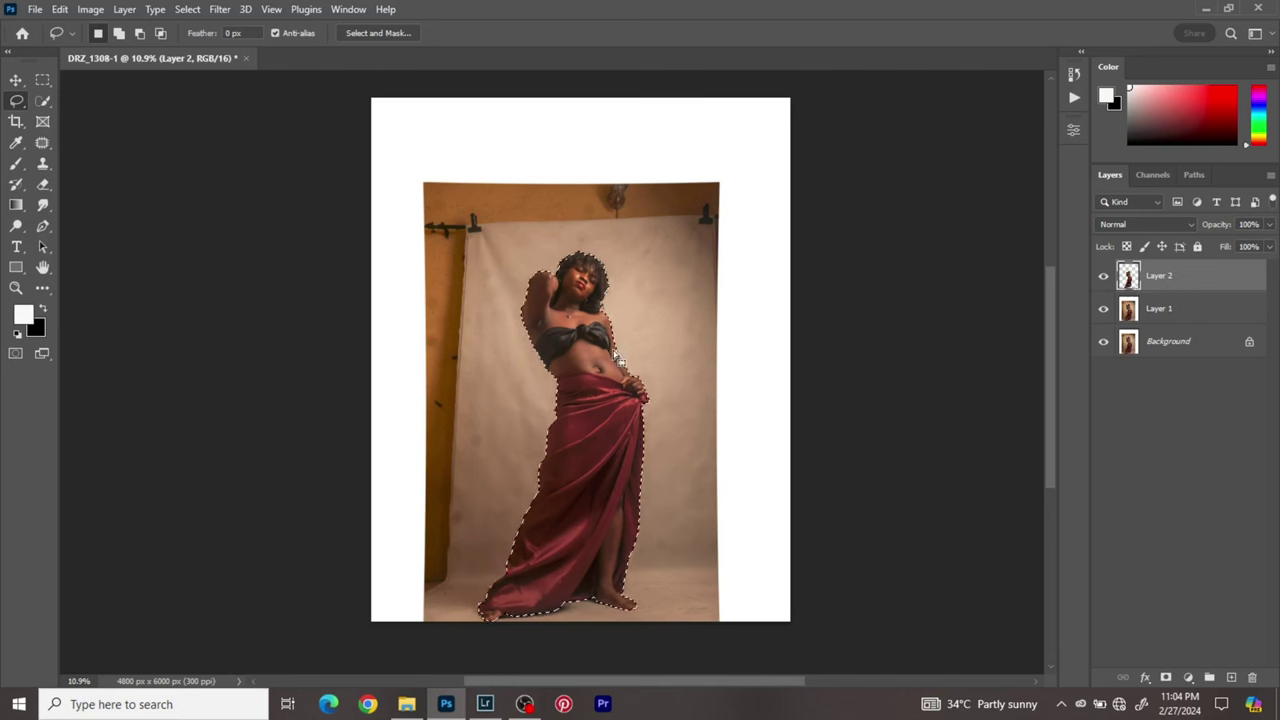
click(1190, 310)
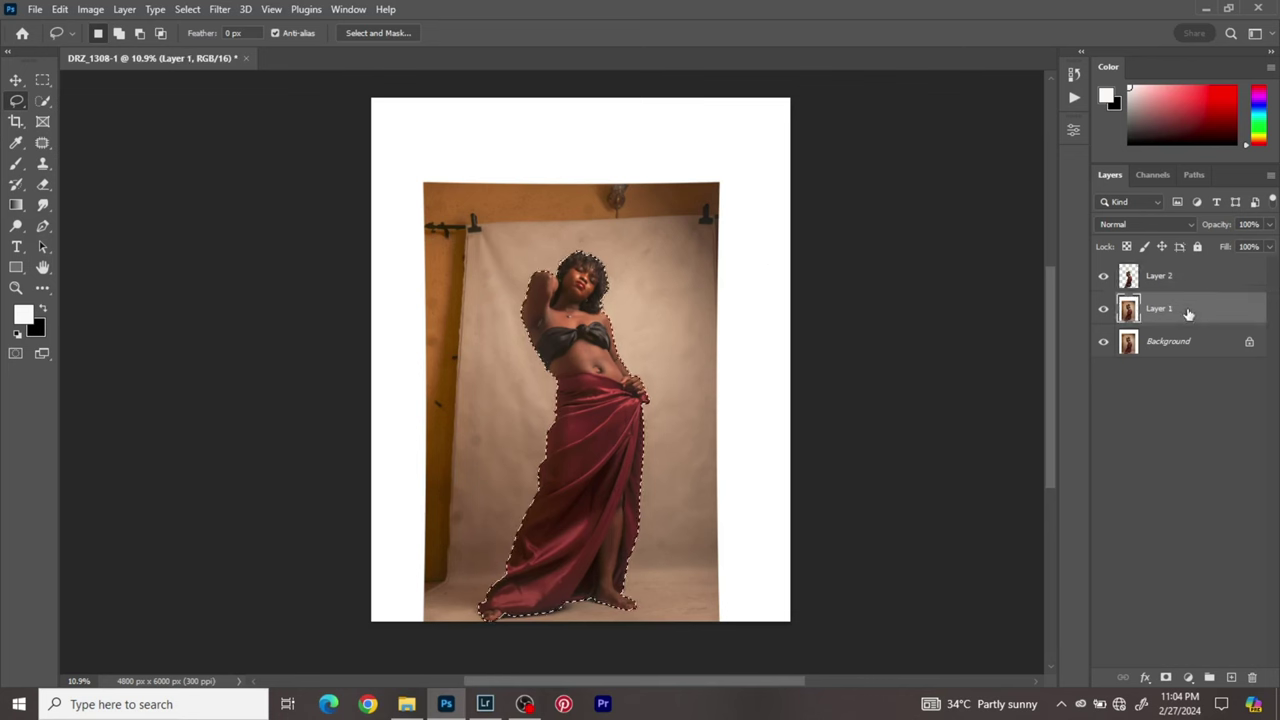
- Invert the woman's selection, copy the surrounding backdrop from Layer 1 to a new layer, and show only that layer
right_click(571, 280)
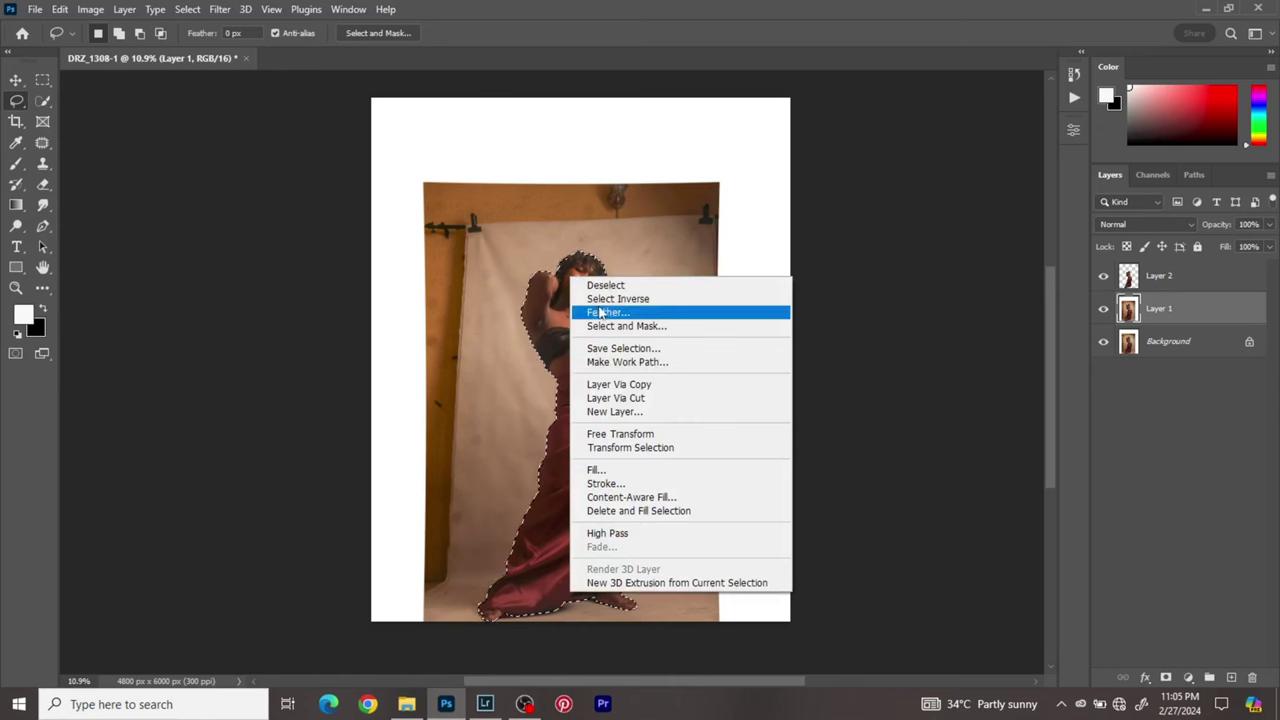
click(597, 299)
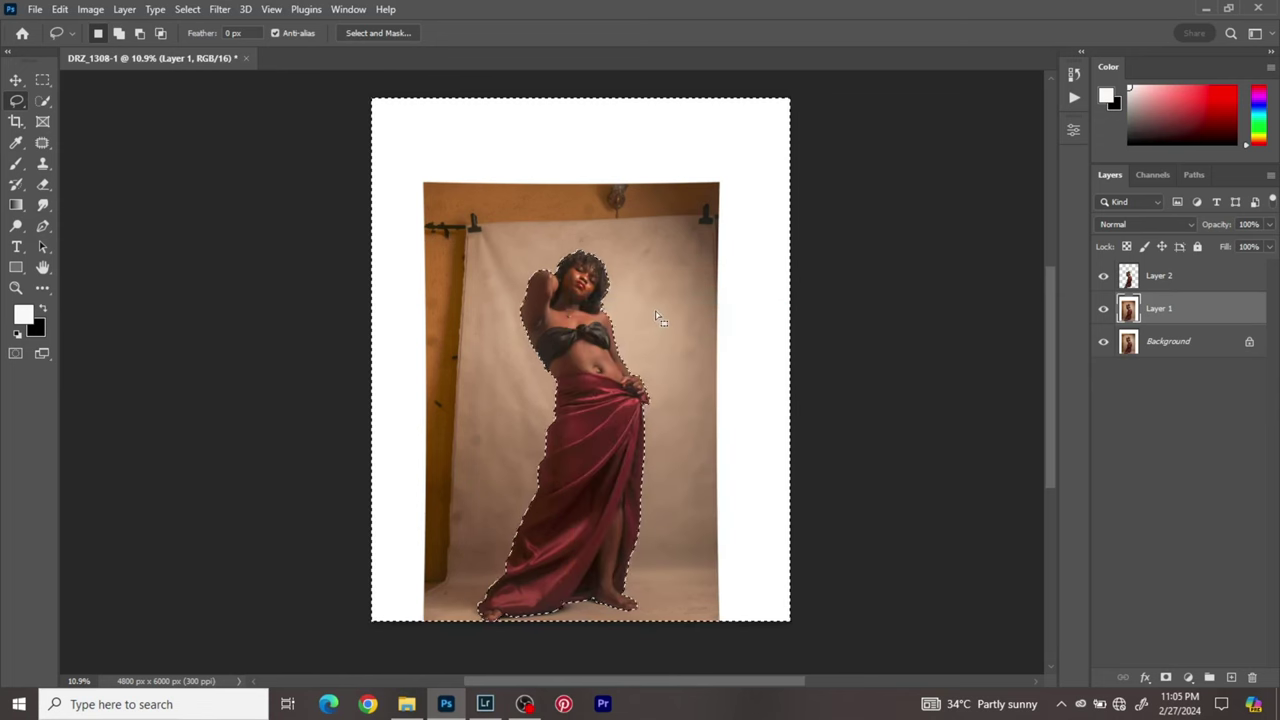
key(ctrl+j)
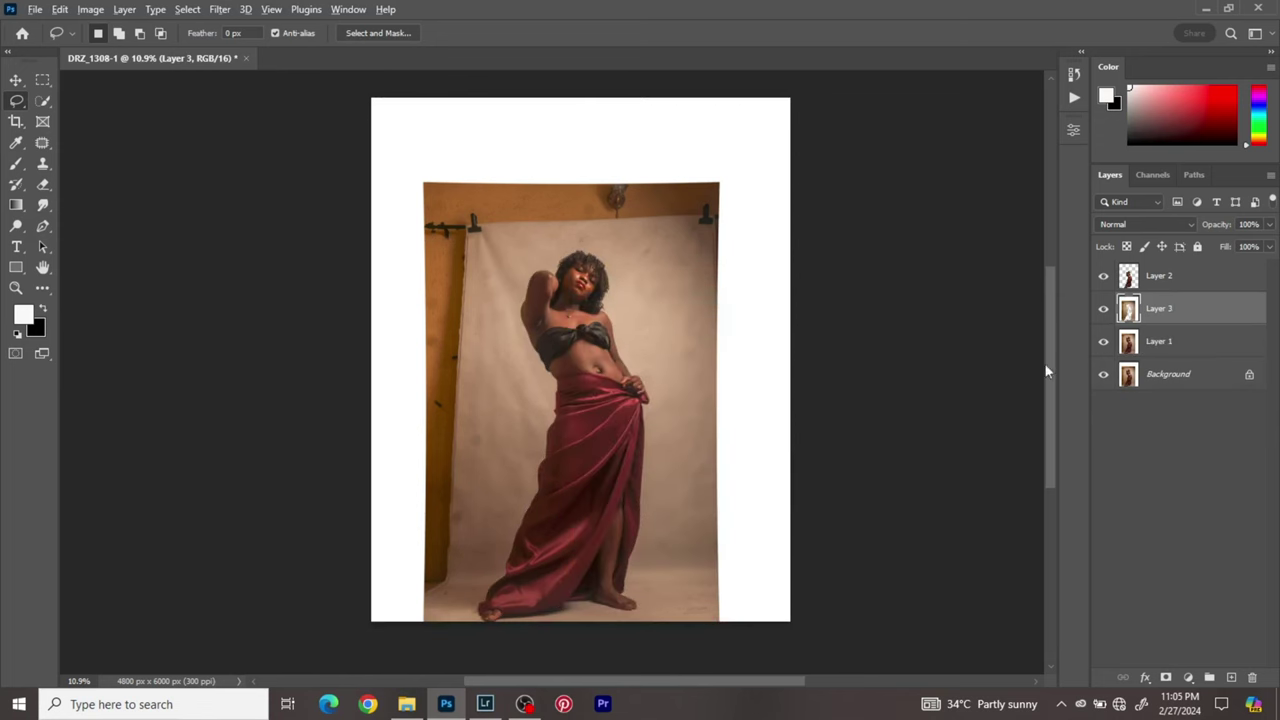
alt+click(1104, 309)
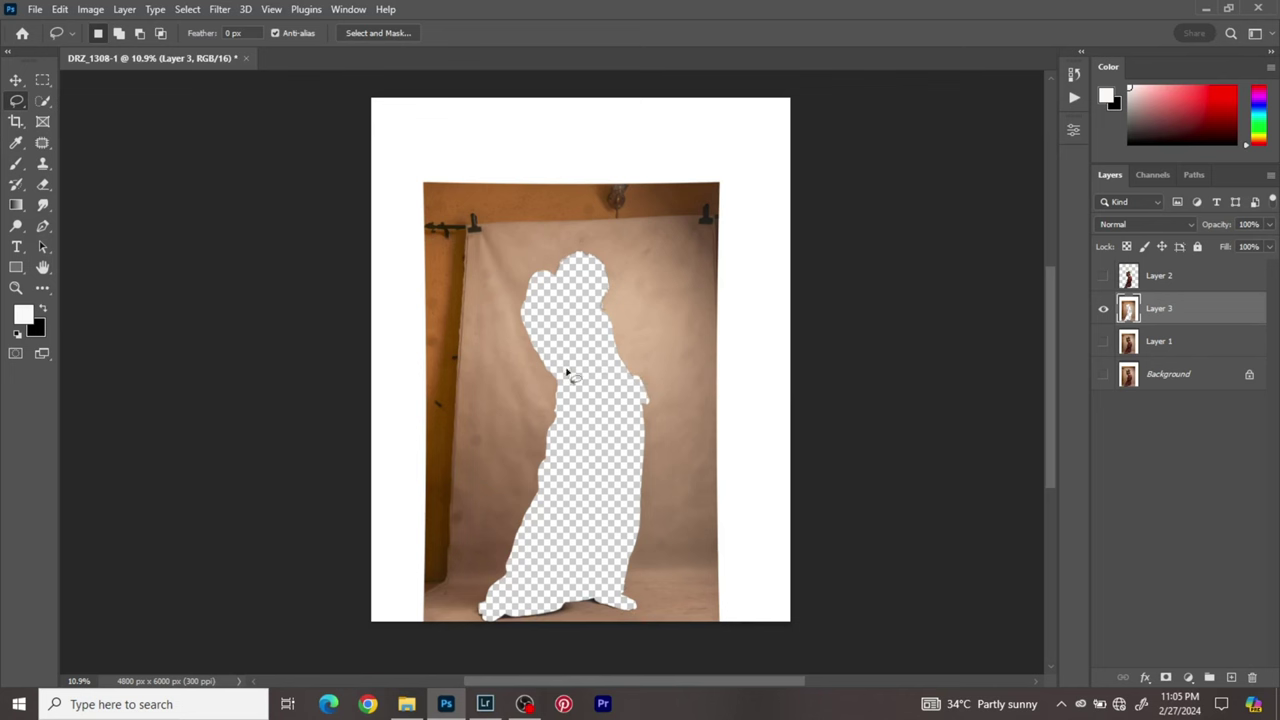
- Make one combined rectangular selection of the side and upper borders around the backdrop, stopping above the floor and taking in the clamps and wall
click(45, 85)
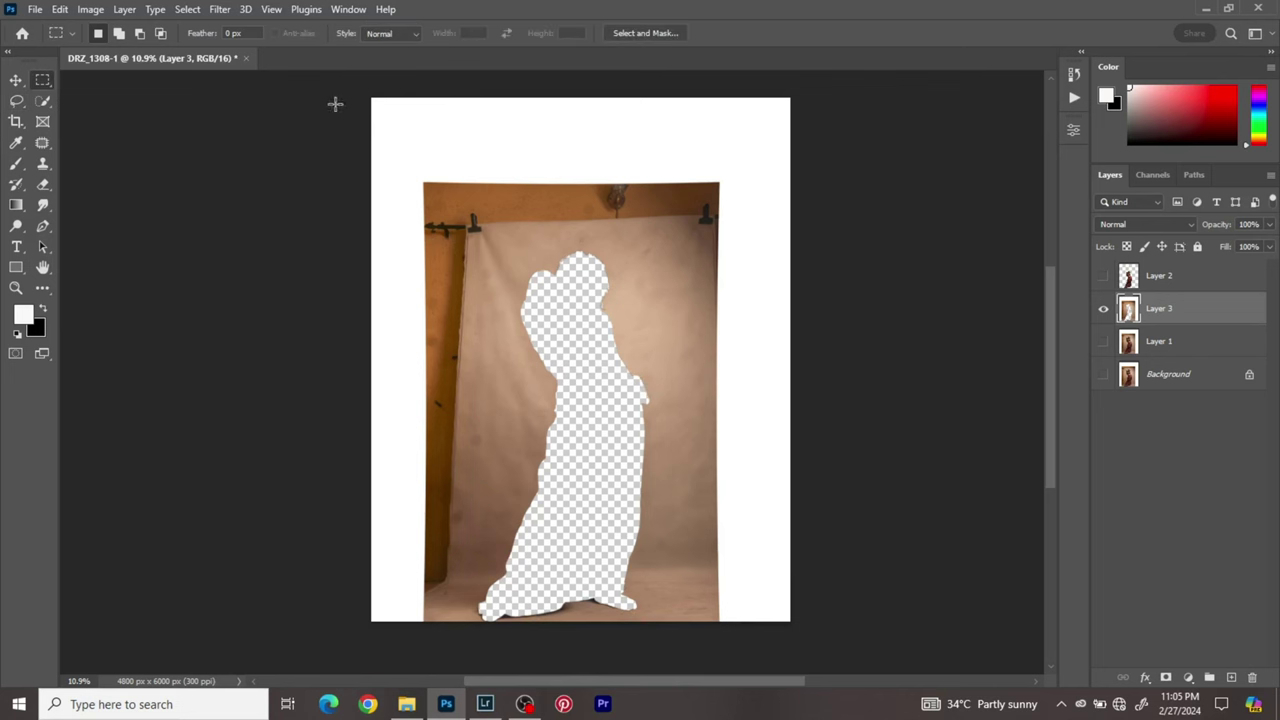
drag(338, 83, 474, 579)
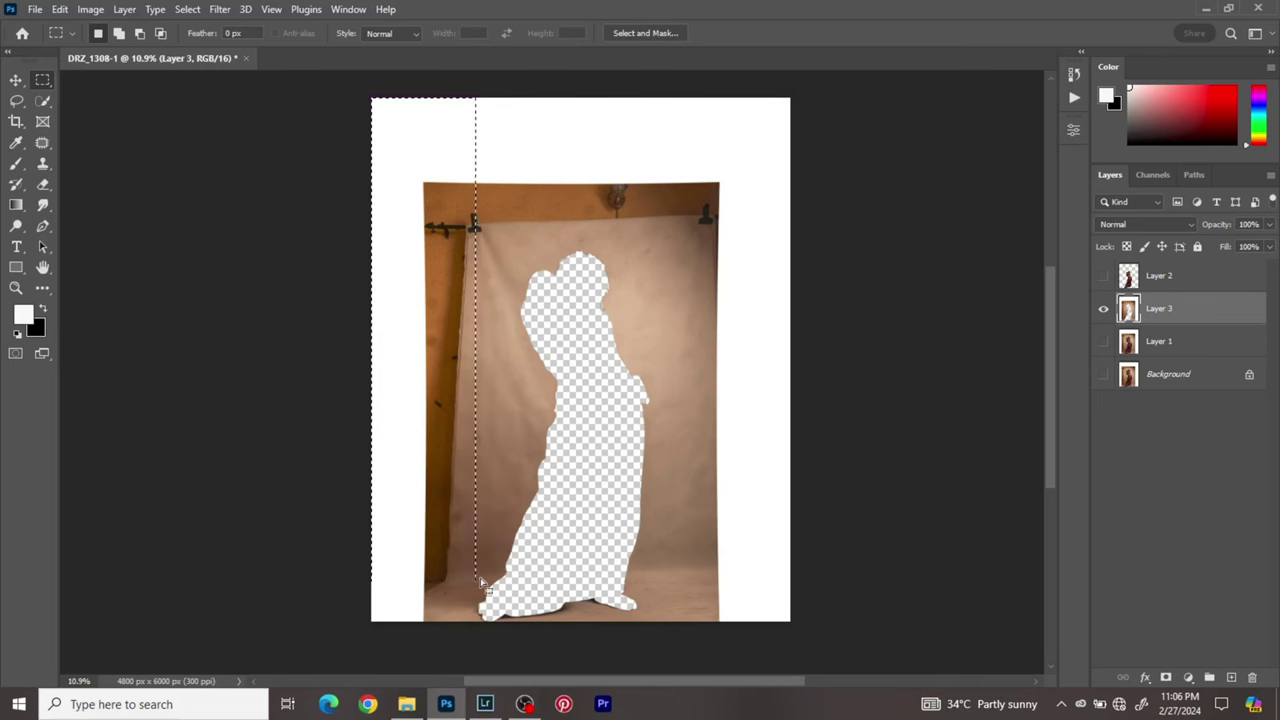
click(118, 33)
drag(795, 96, 708, 576)
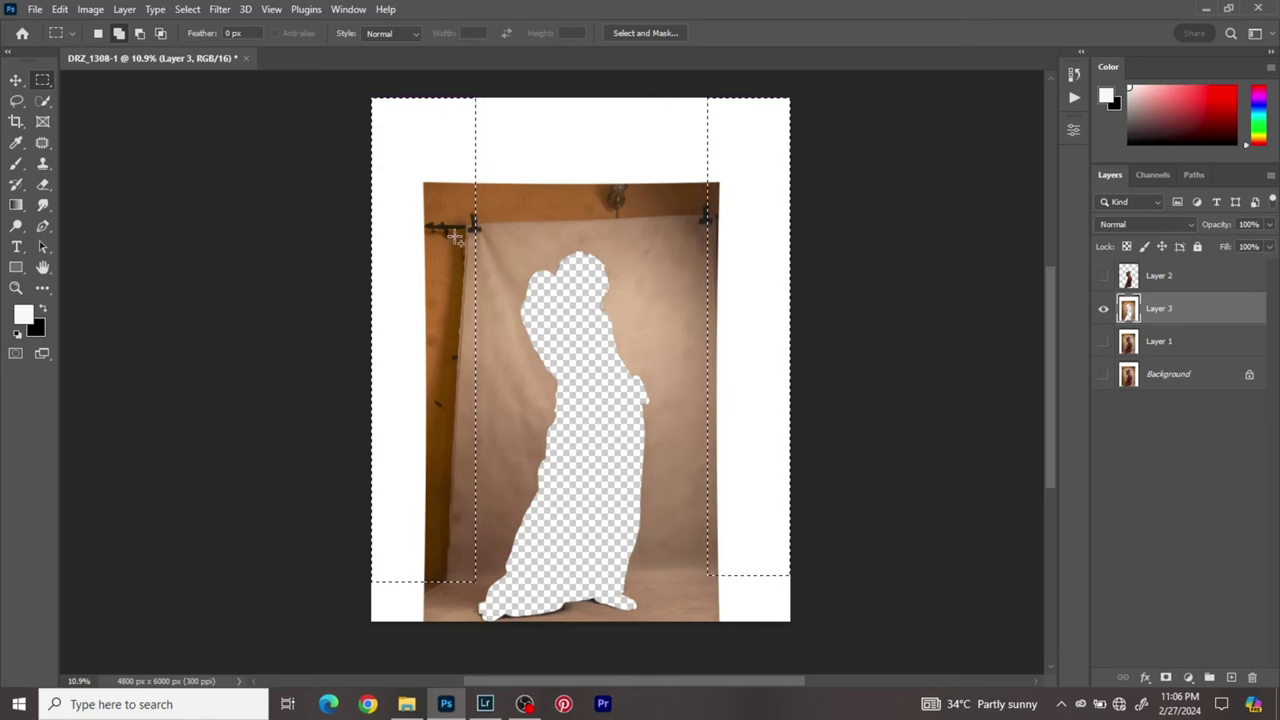
drag(351, 100, 790, 234)
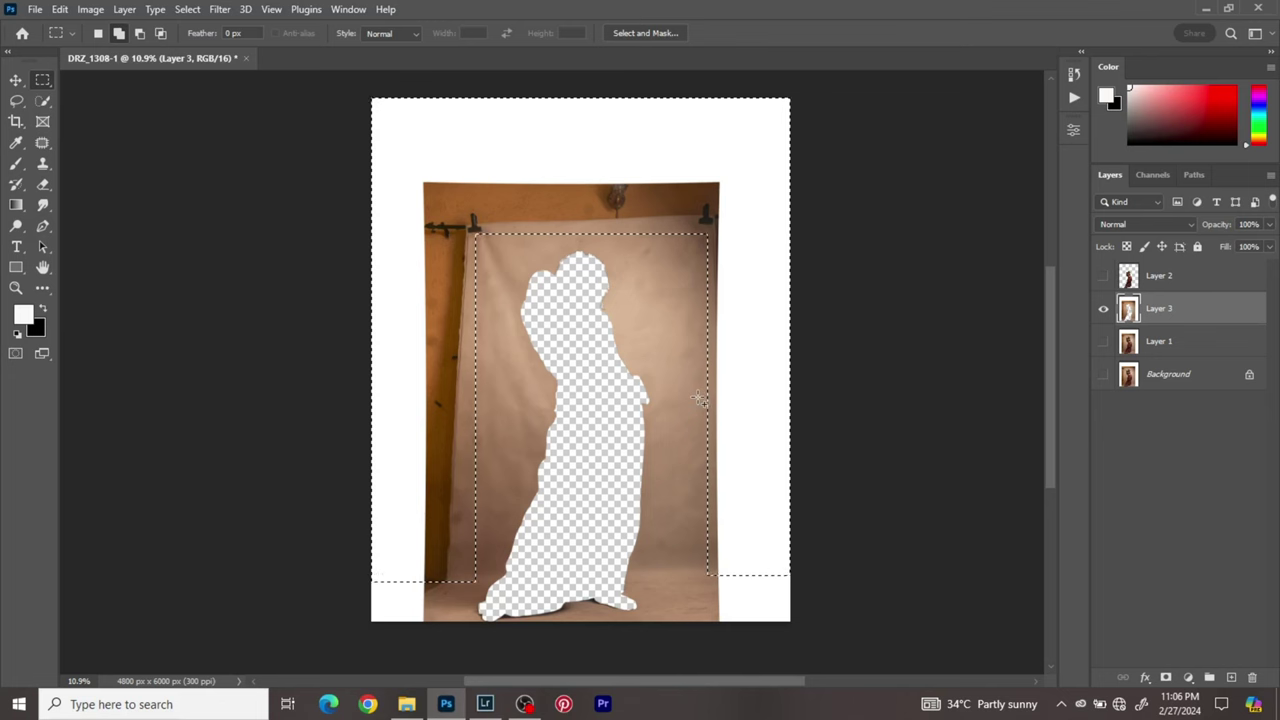
- Content-aware fill the selected borders to a new layer, with the floor strip excluded from the sampling area
right_click(554, 295)
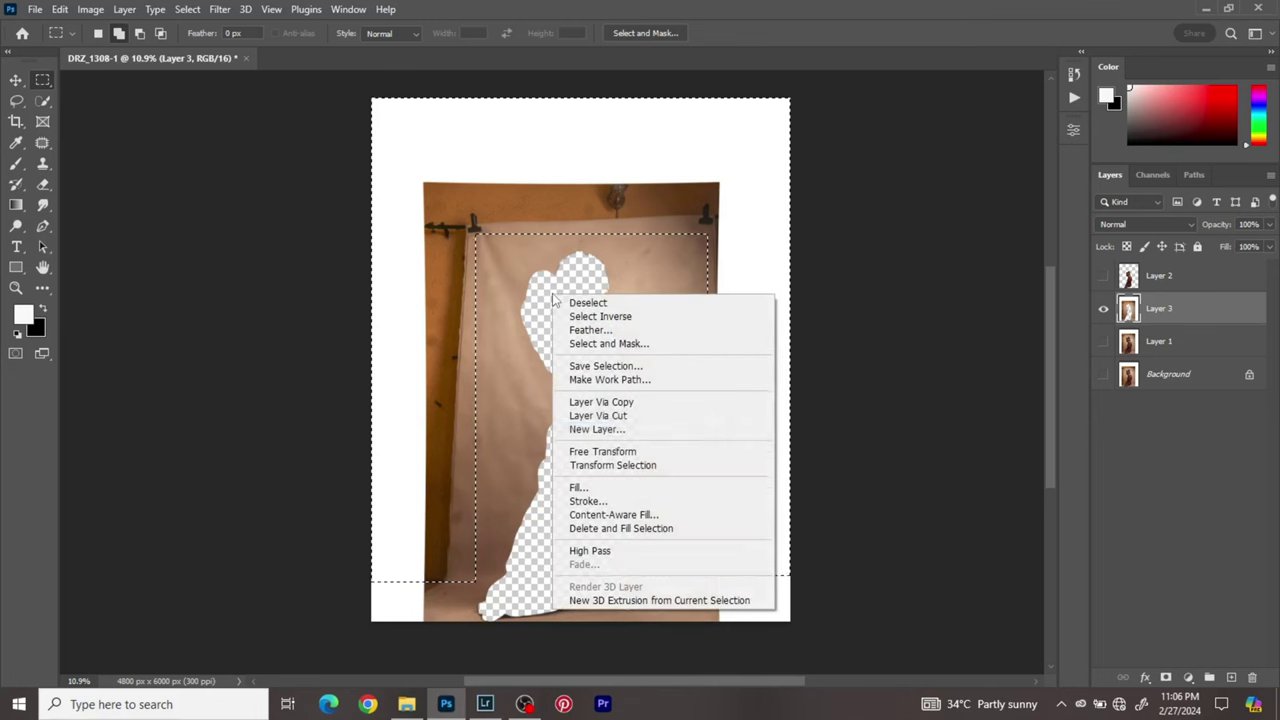
click(613, 515)
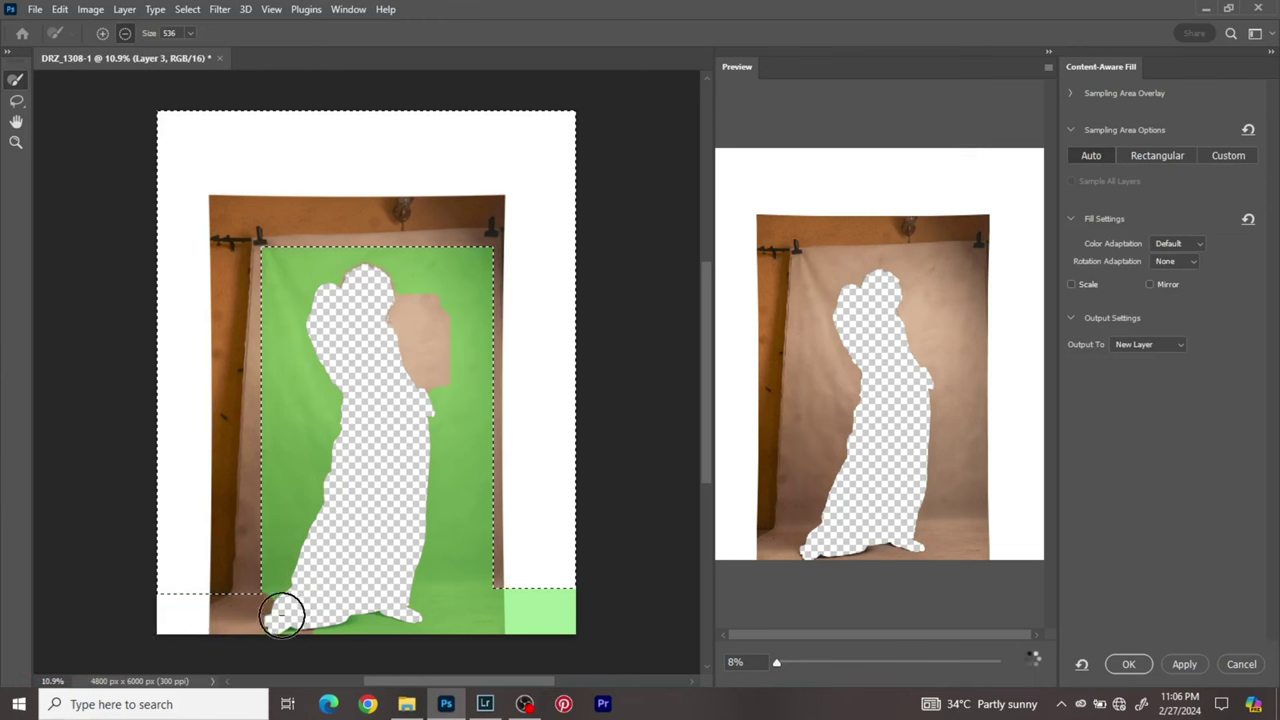
mouse_move(266, 617)
mouse_down()
mouse_move(383, 623)
mouse_move(248, 619)
mouse_move(501, 611)
mouse_up()
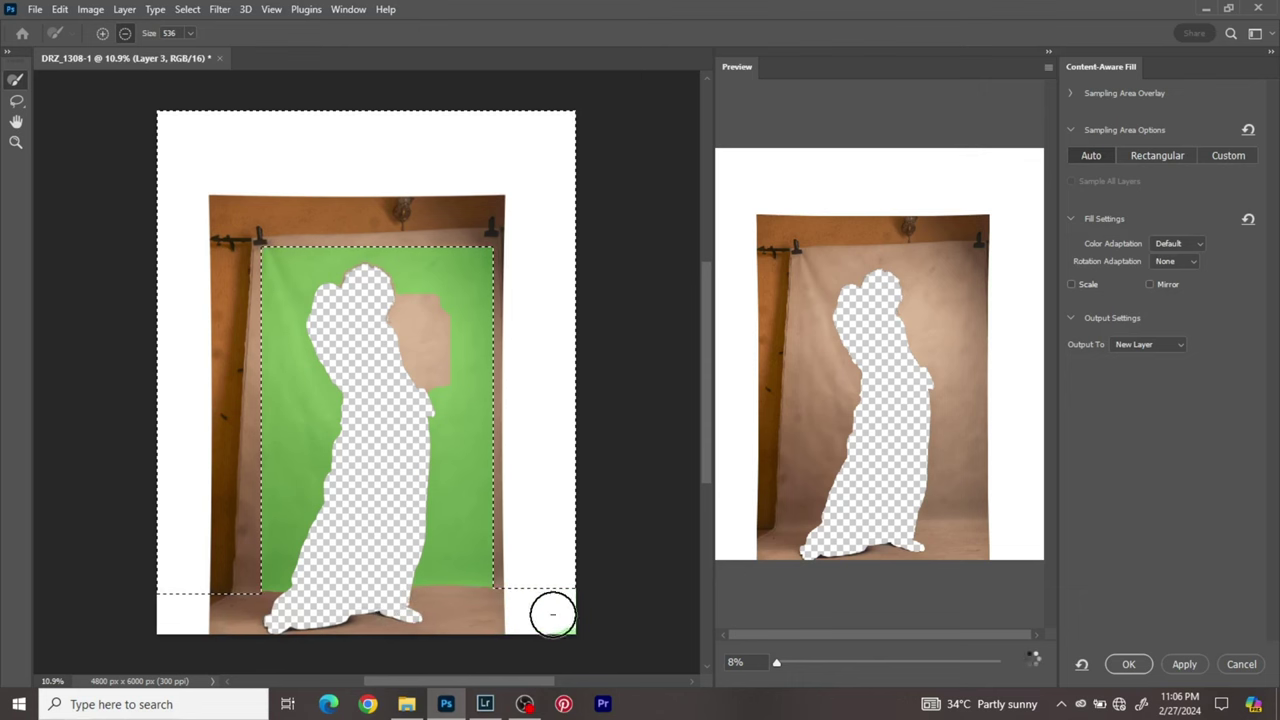
click(473, 596)
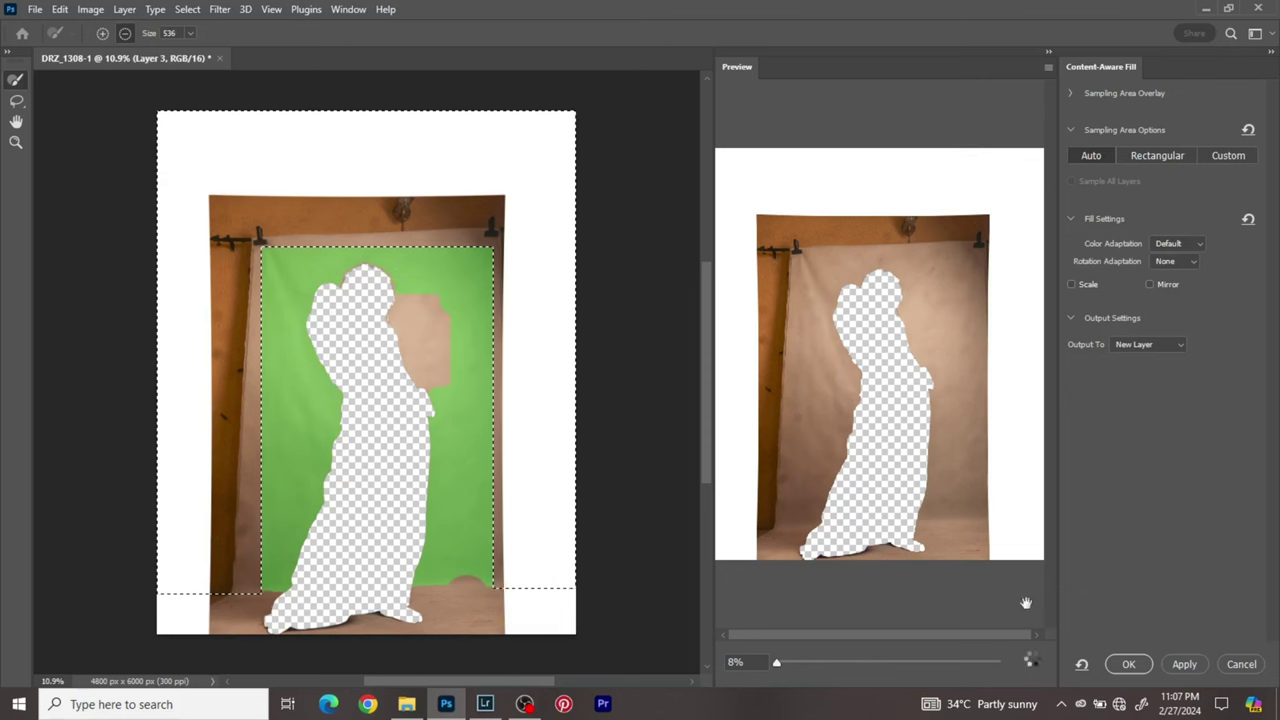
click(1127, 665)
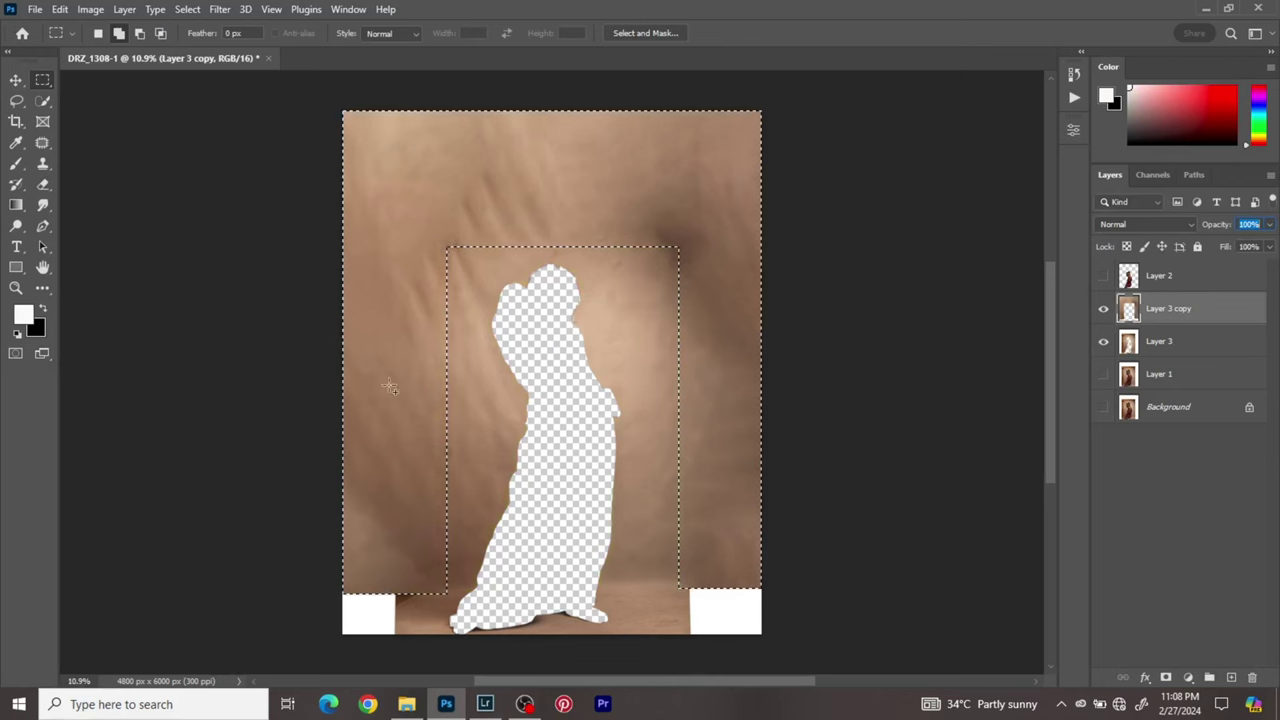
- Deselect the borders and compare the backdrop with and without the filled layer
right_click(520, 326)
click(544, 336)
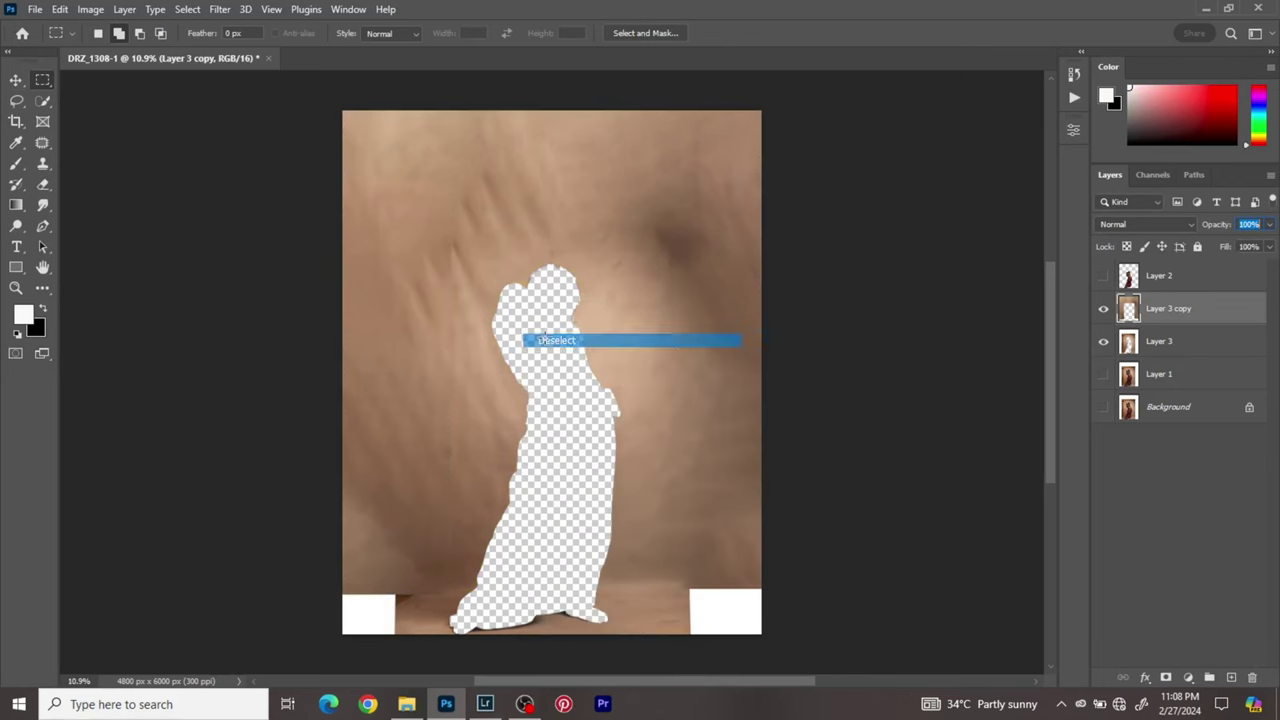
click(1104, 310)
click(1104, 310)
click(1104, 310)
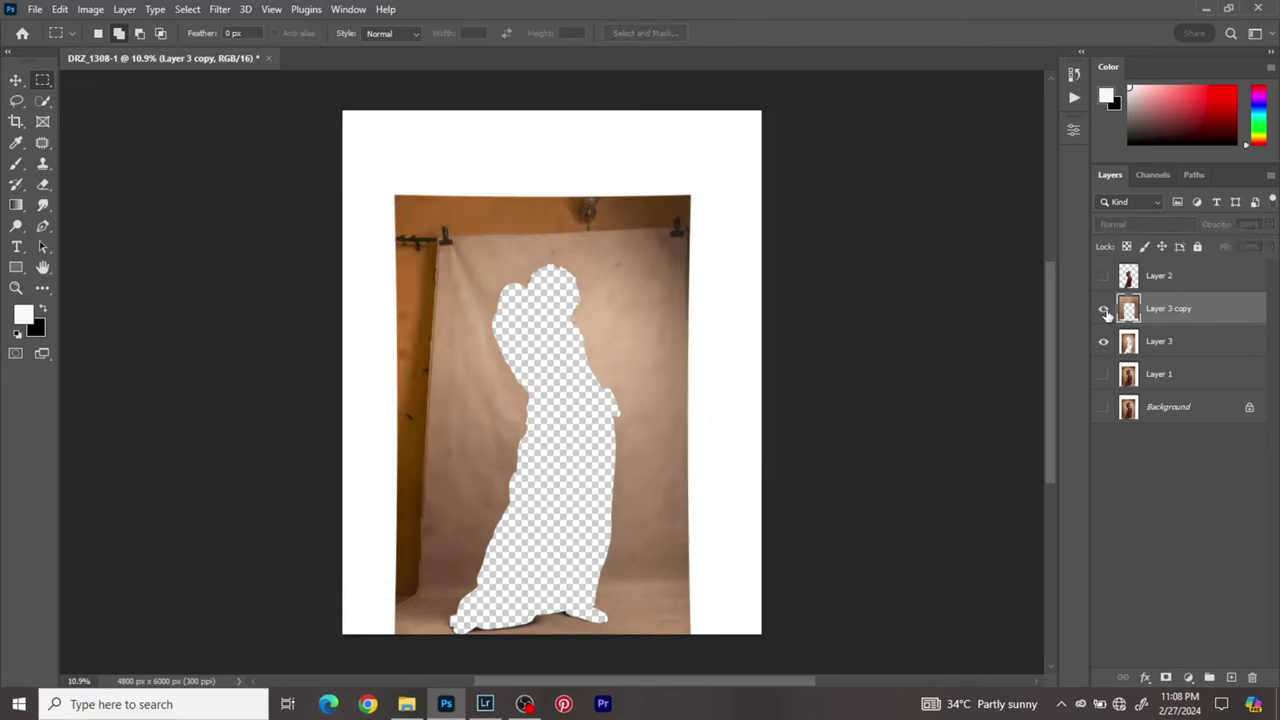
click(1104, 310)
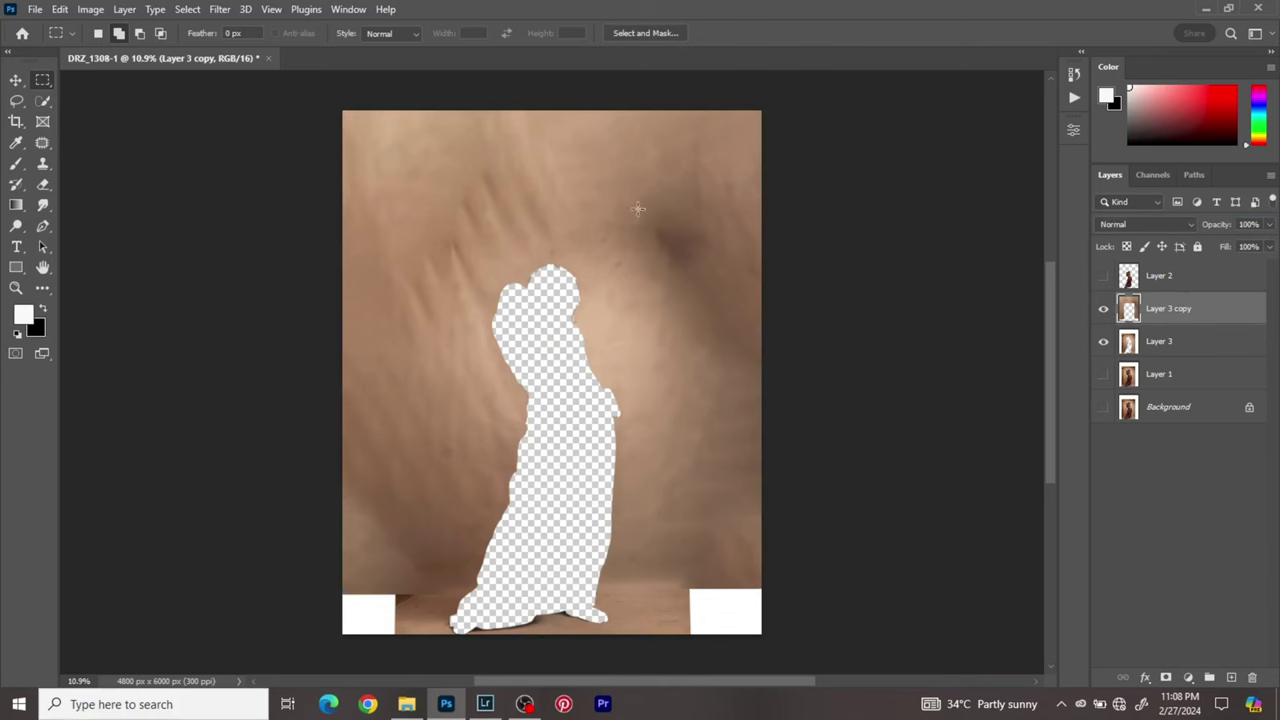
- Clip Layer 3 copy to Layer 3 and merge the clipping mask into one backdrop layer
right_click(1213, 315)
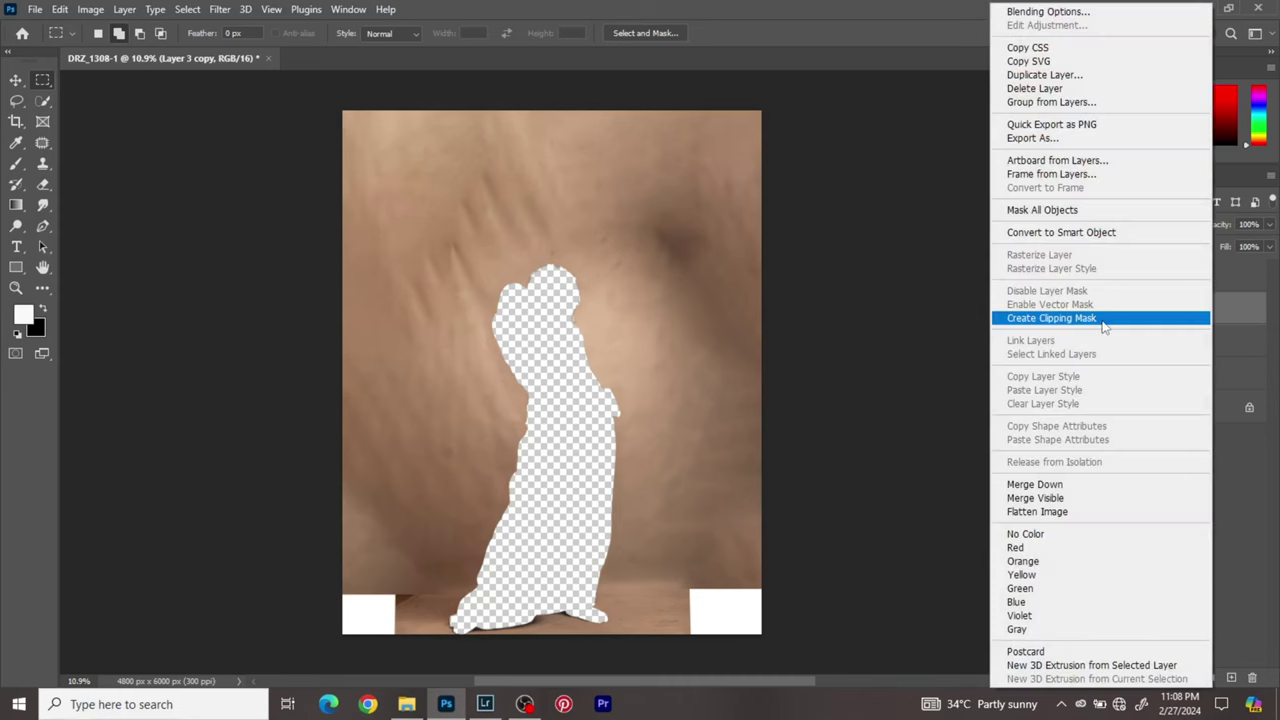
click(1104, 318)
right_click(1207, 352)
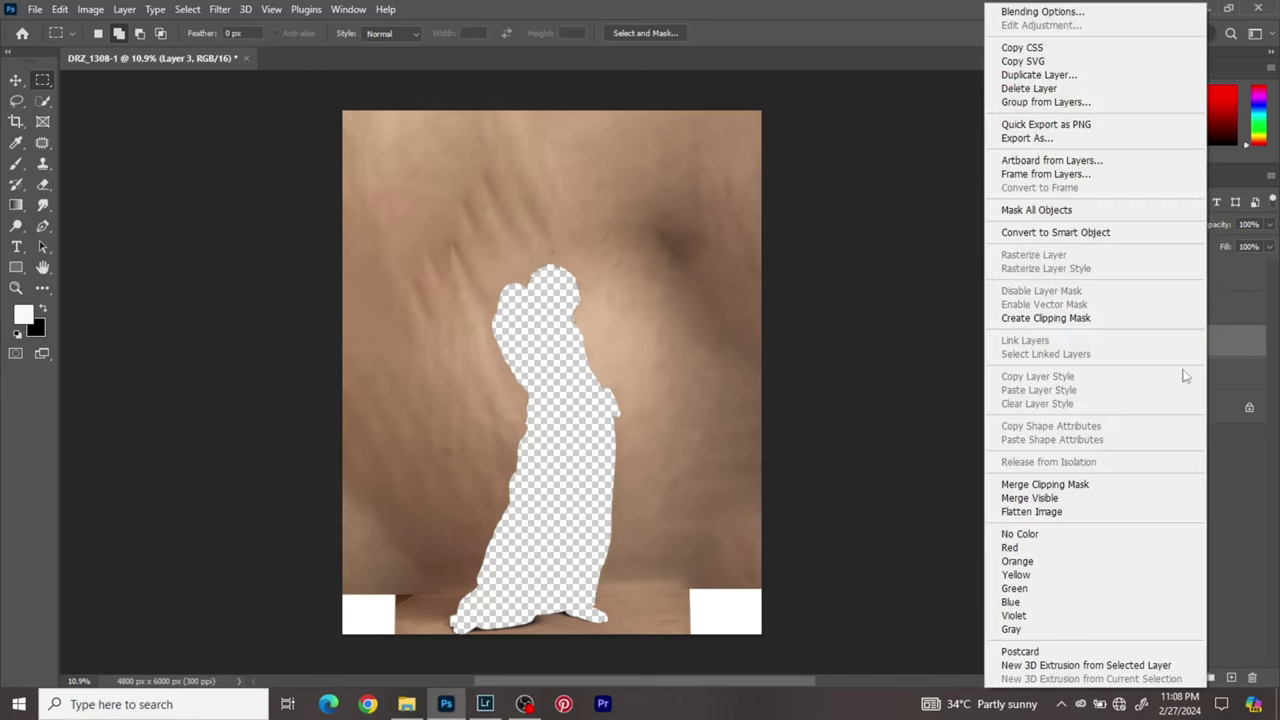
click(1088, 484)
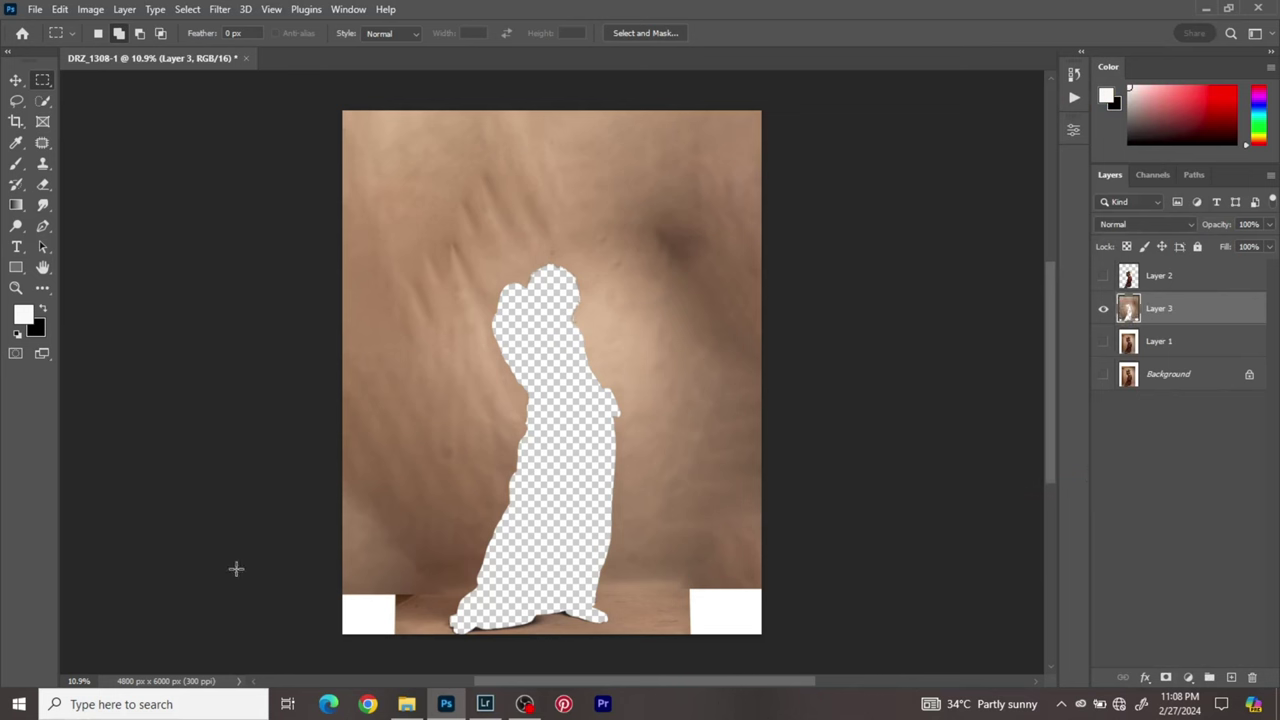
- Select both white floor corners with rectangular marquees and add the dark patch beside the left corner with the Lasso
drag(332, 591, 403, 631)
drag(770, 586, 685, 639)
click(16, 100)
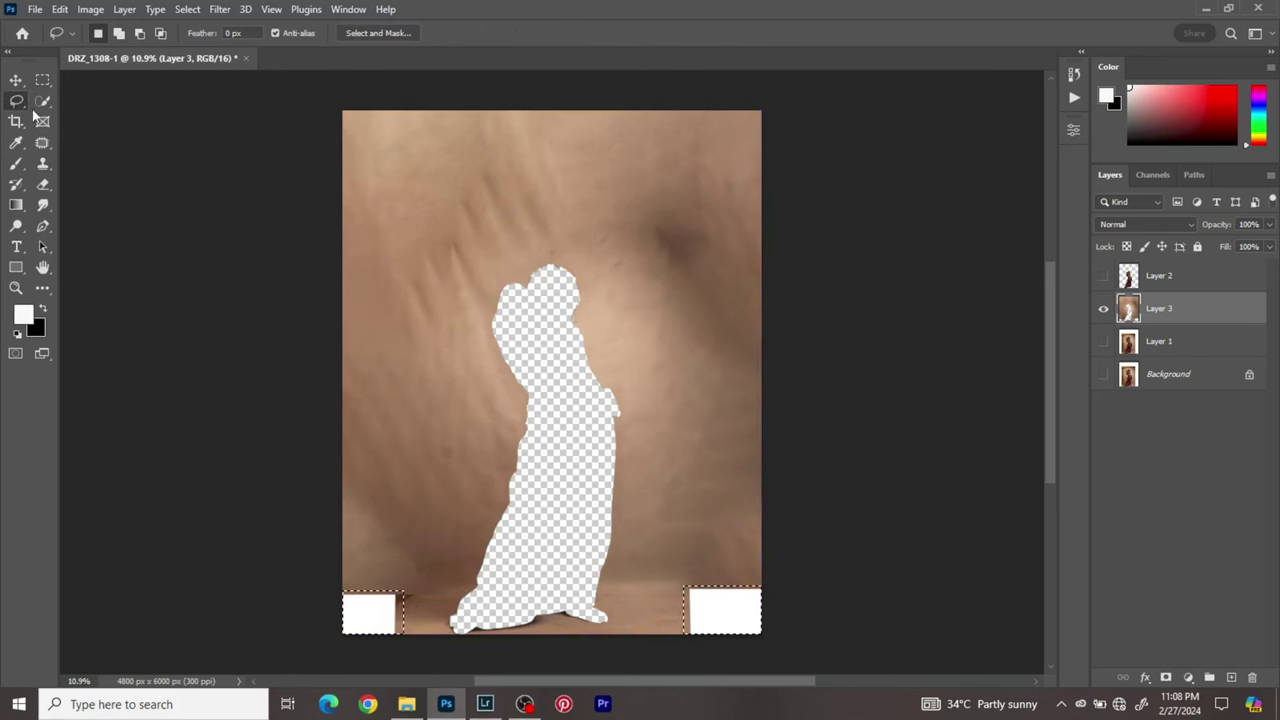
click(119, 33)
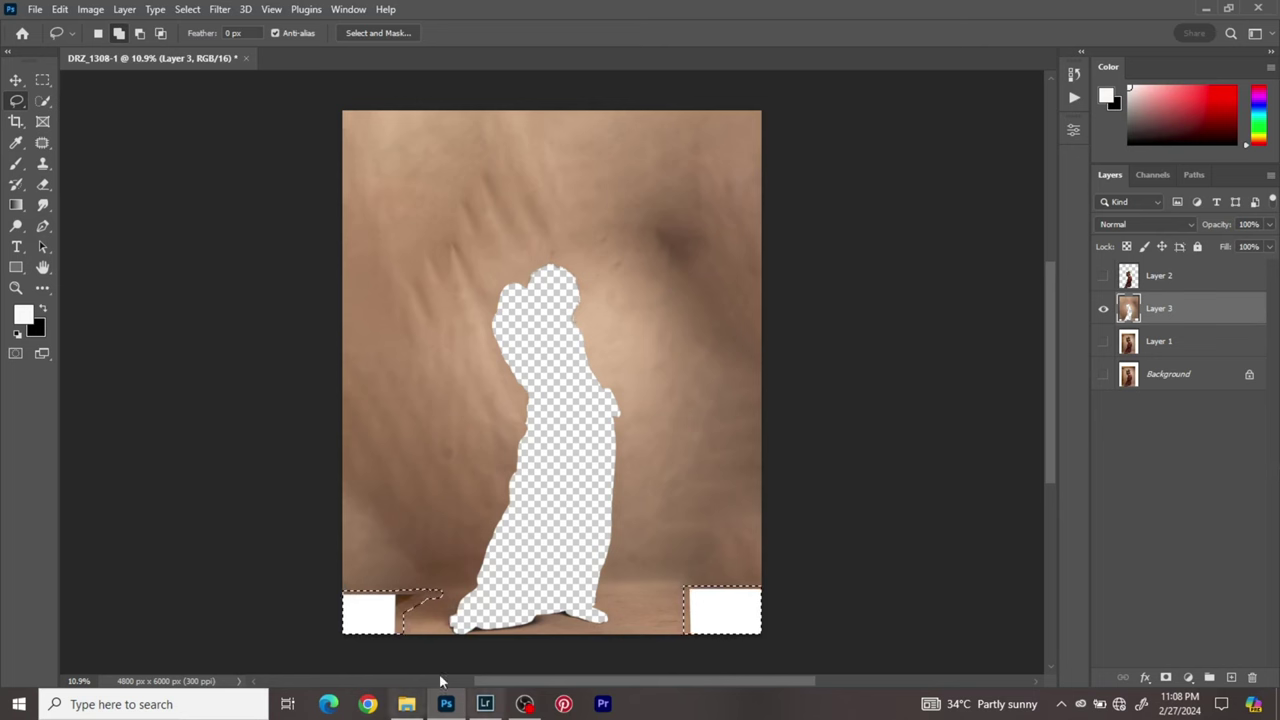
- Start a content-aware fill of the floor corners and remove the backdrop left of the figure from sampling with a size 1300 brush
right_click(656, 609)
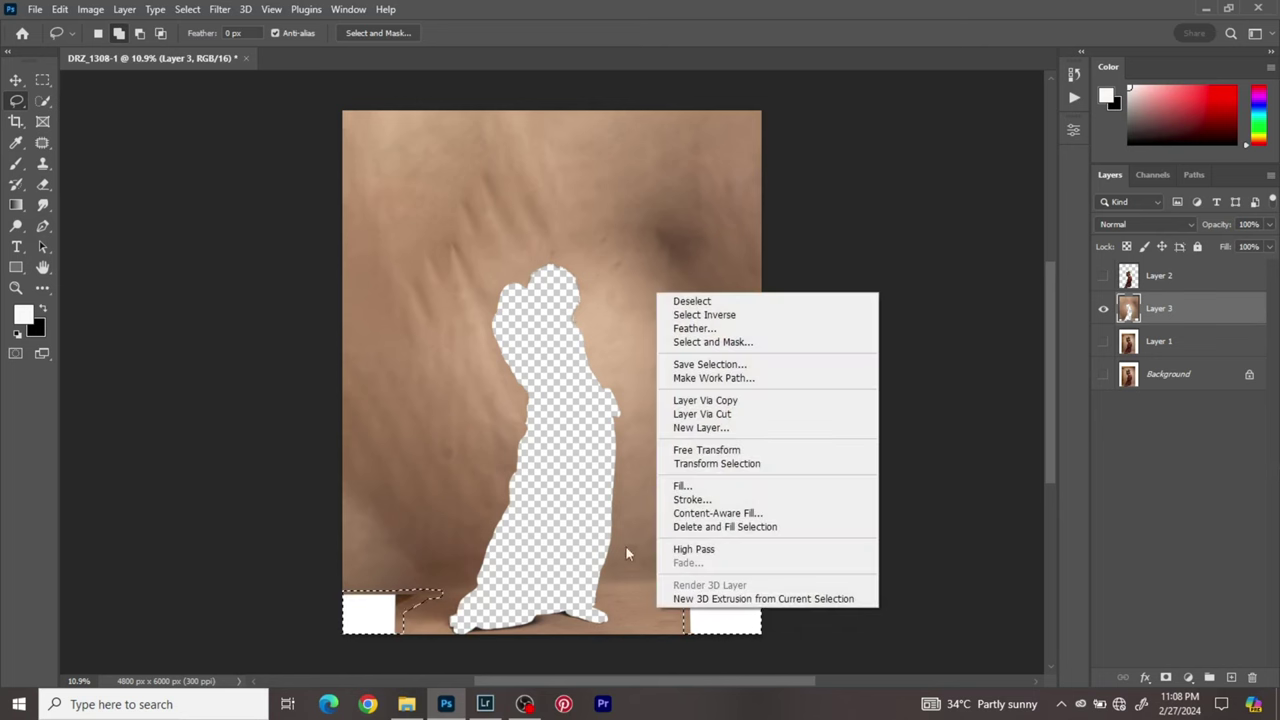
click(714, 513)
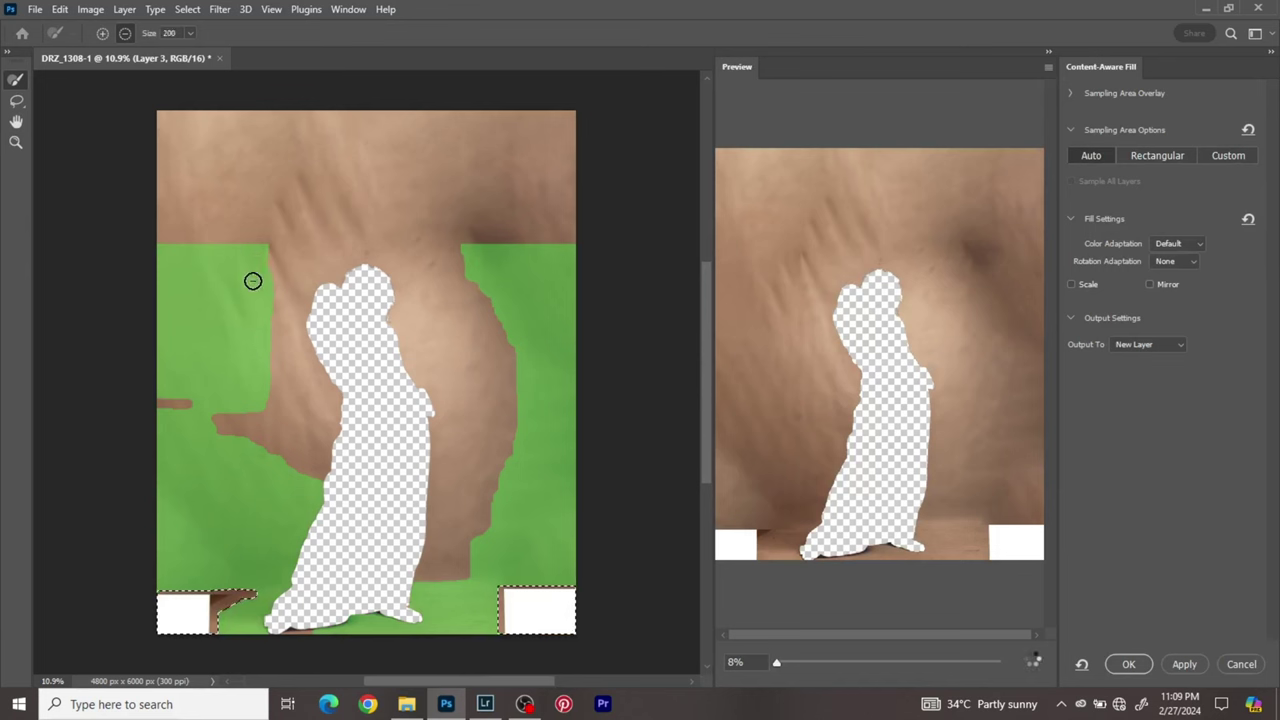
key(bracketright)
key(bracketright)
key(bracketright)
key(bracketright)
key(bracketright)
key(bracketright)
key(bracketright)
key(bracketright)
key(bracketright)
mouse_move(256, 270)
mouse_down()
mouse_move(256, 357)
mouse_move(251, 308)
mouse_move(175, 292)
mouse_move(187, 241)
mouse_move(246, 427)
mouse_move(316, 455)
mouse_move(237, 471)
mouse_up()
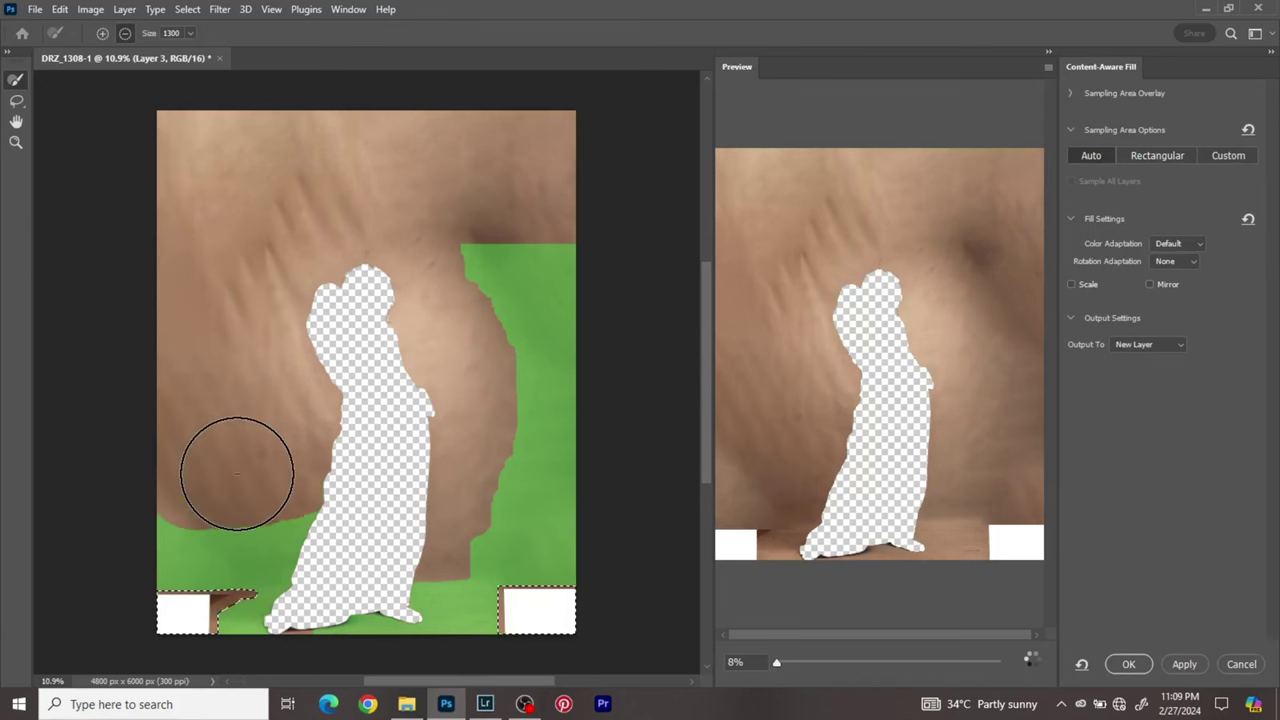
- Exclude the remaining backdrop above the floor from sampling and apply the corner fill to a new layer
mouse_move(486, 410)
mouse_down()
mouse_move(486, 248)
mouse_move(486, 271)
mouse_move(498, 263)
mouse_move(521, 309)
mouse_move(486, 263)
mouse_up()
mouse_move(548, 393)
mouse_down()
mouse_move(546, 363)
mouse_move(551, 509)
mouse_move(566, 523)
mouse_move(491, 529)
mouse_up()
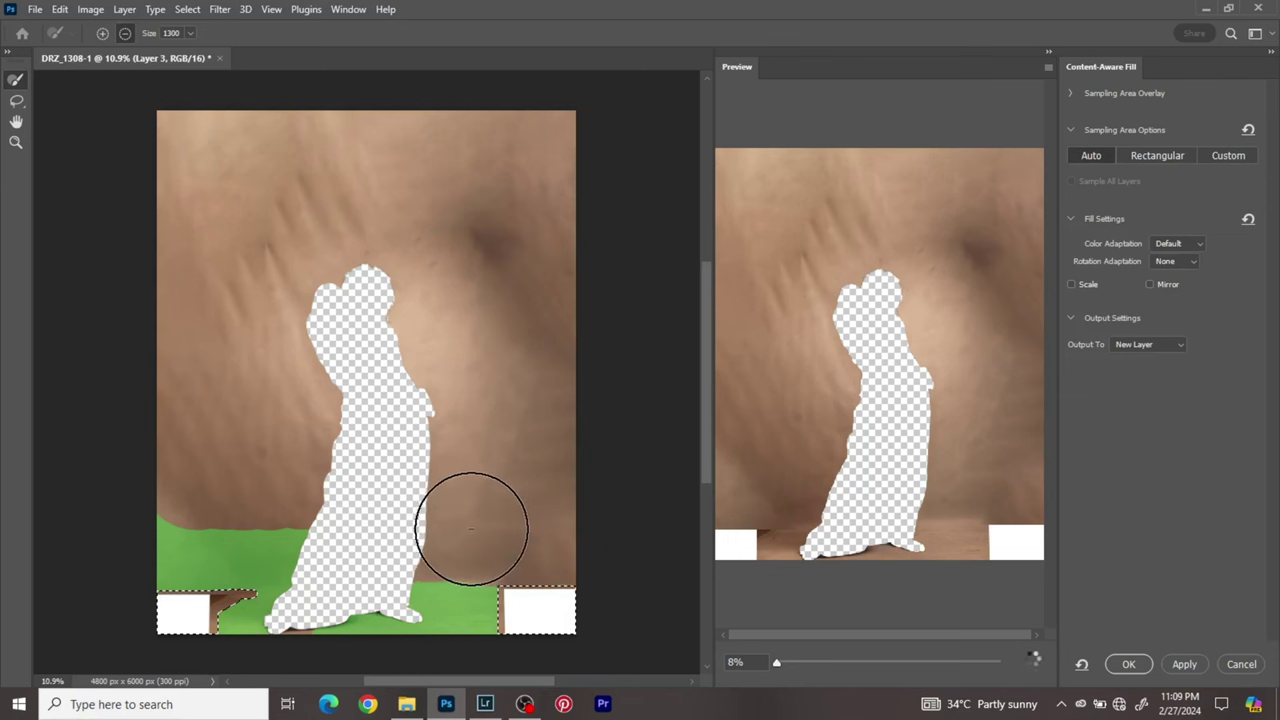
mouse_move(374, 531)
mouse_down()
mouse_move(167, 498)
mouse_move(186, 506)
mouse_move(163, 524)
mouse_move(210, 532)
mouse_move(153, 526)
mouse_move(234, 537)
mouse_move(209, 531)
mouse_move(351, 524)
mouse_move(366, 527)
mouse_move(315, 530)
mouse_move(371, 529)
mouse_up()
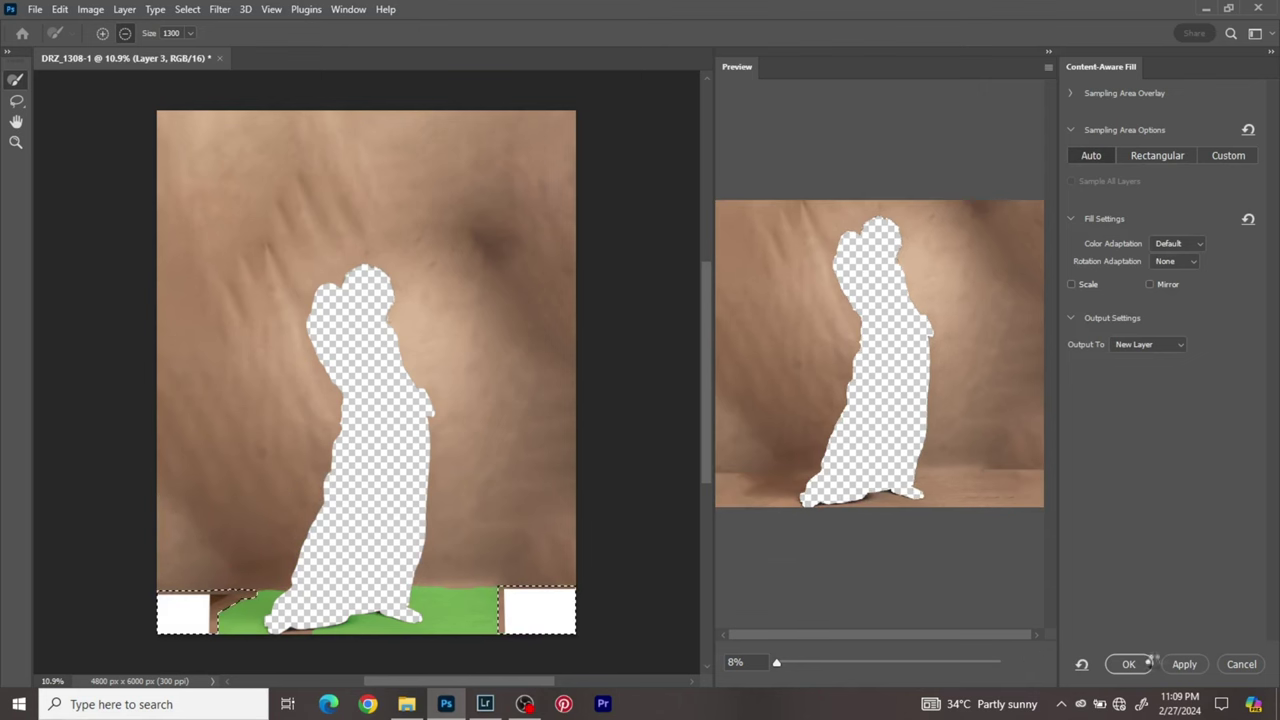
click(1129, 665)
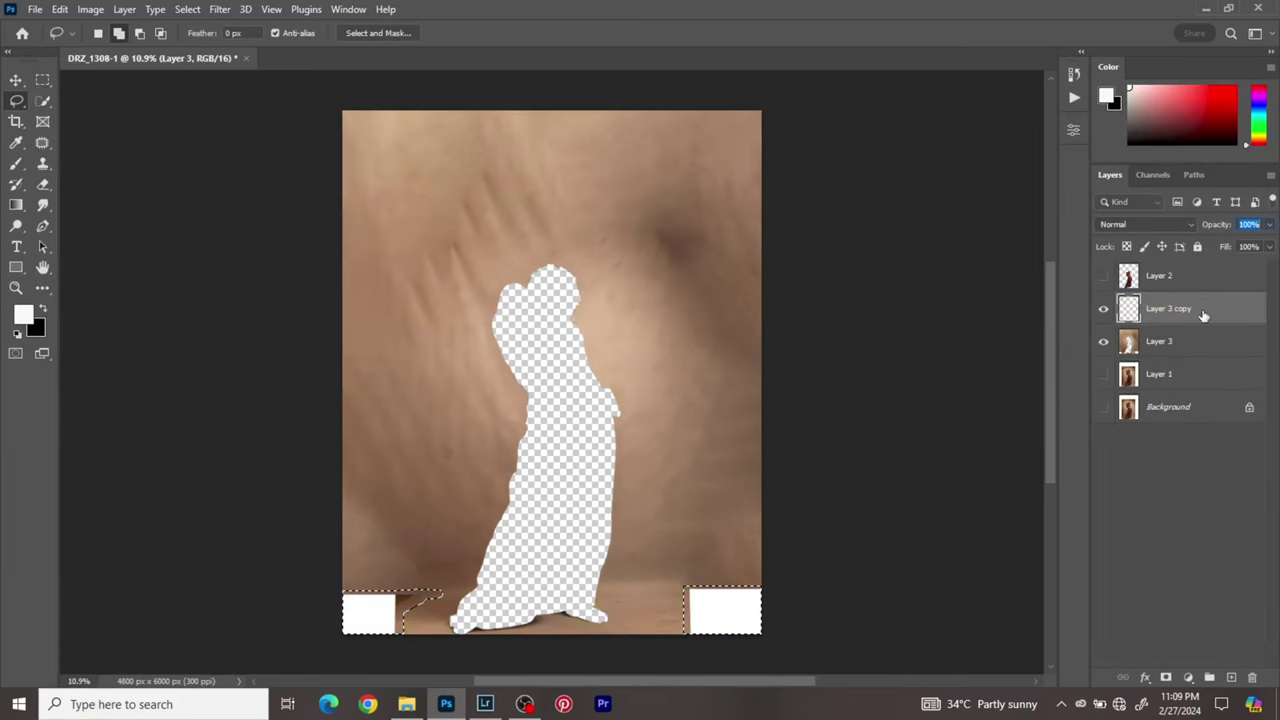
- Clip the floor-corner fill layer to Layer 3, merge the clipping mask, and deselect the corners
right_click(1213, 316)
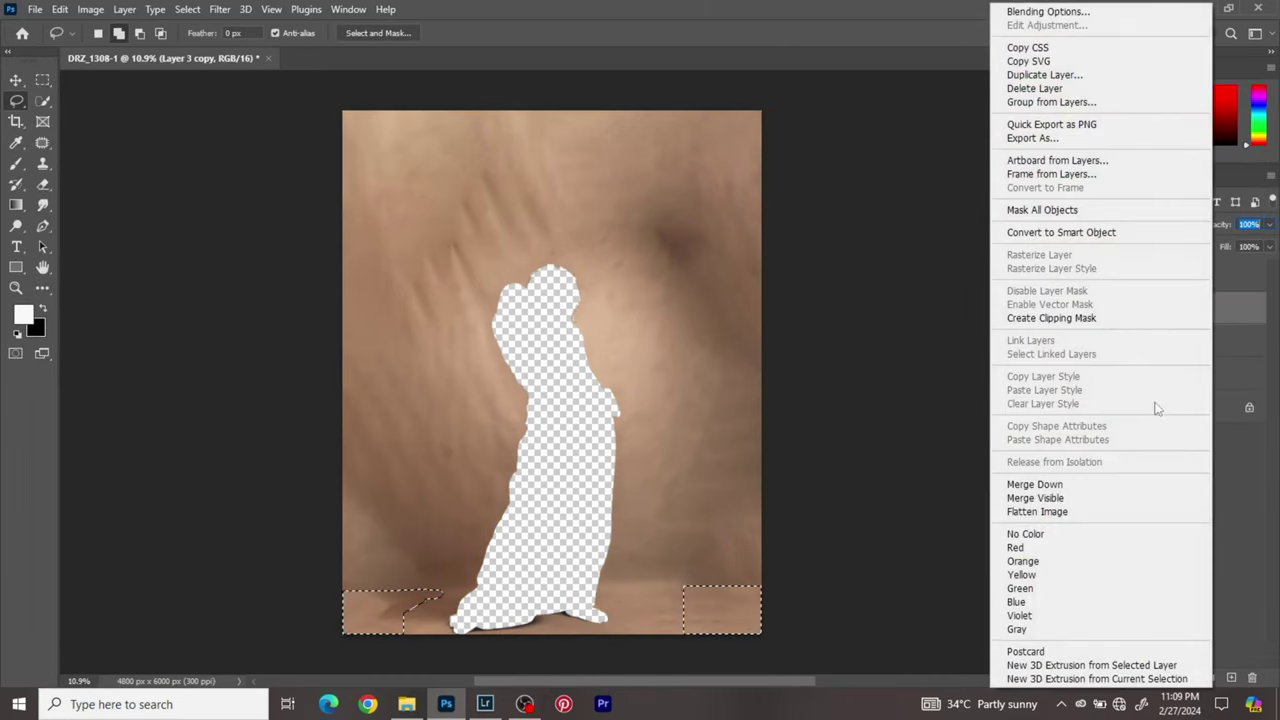
click(1080, 320)
right_click(1208, 349)
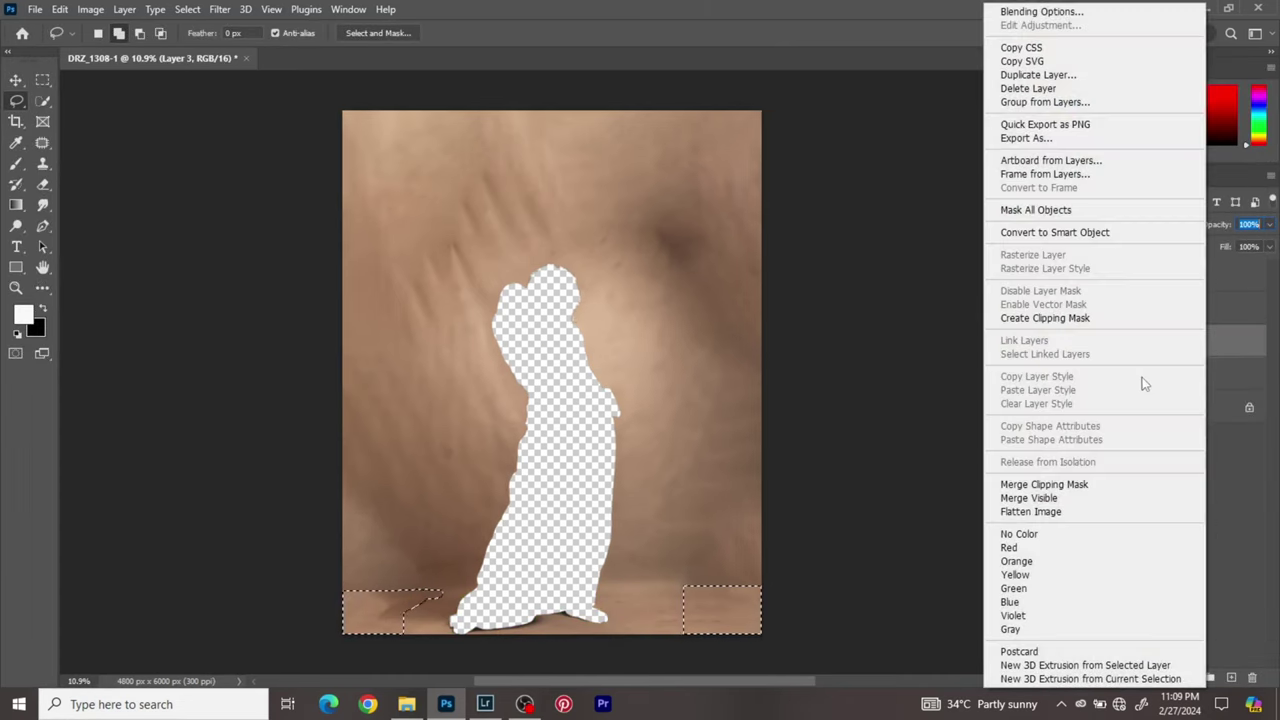
click(1044, 484)
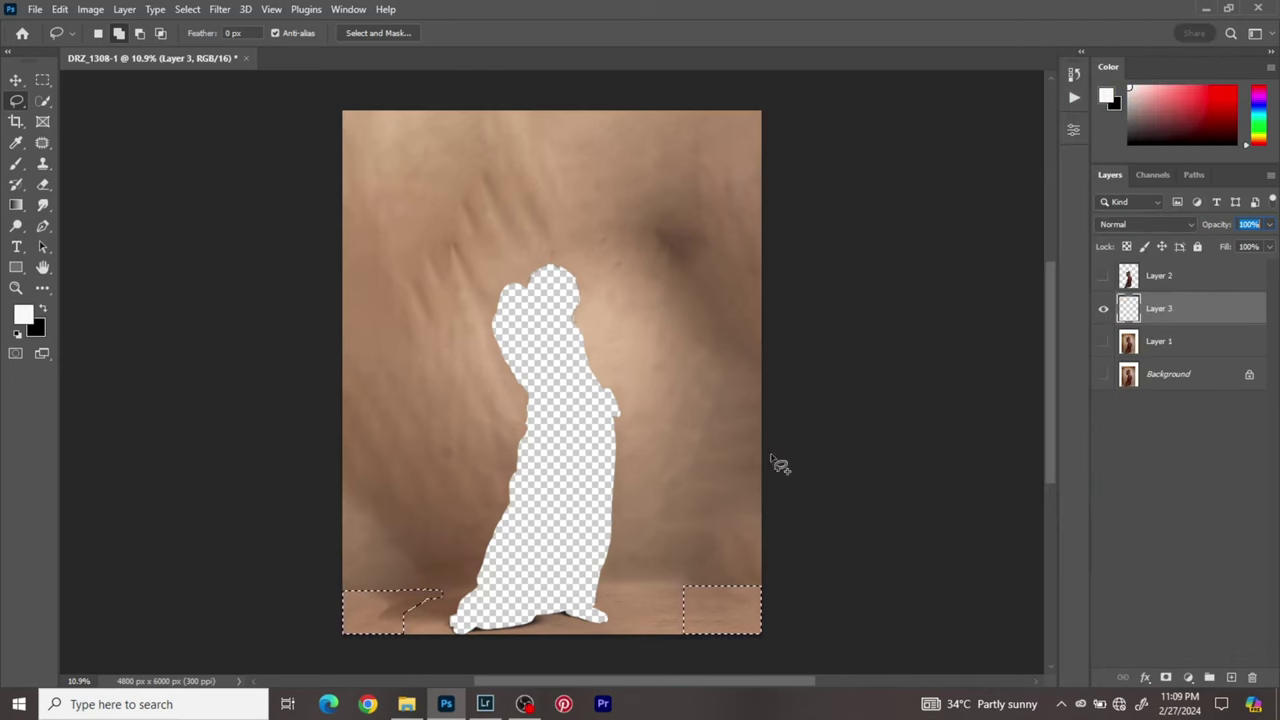
right_click(362, 216)
click(395, 224)
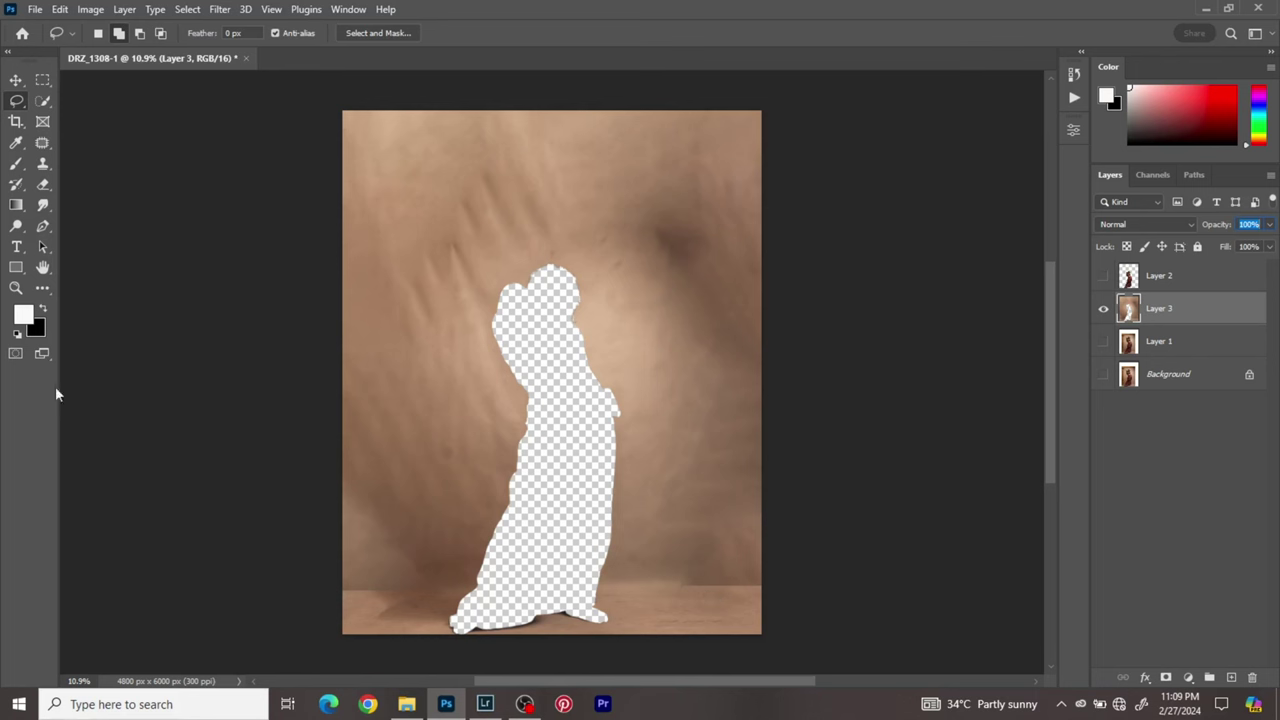
- Duplicate Layer 3 and apply a Gaussian Blur with a radius of 80 pixels to the copy
click(15, 80)
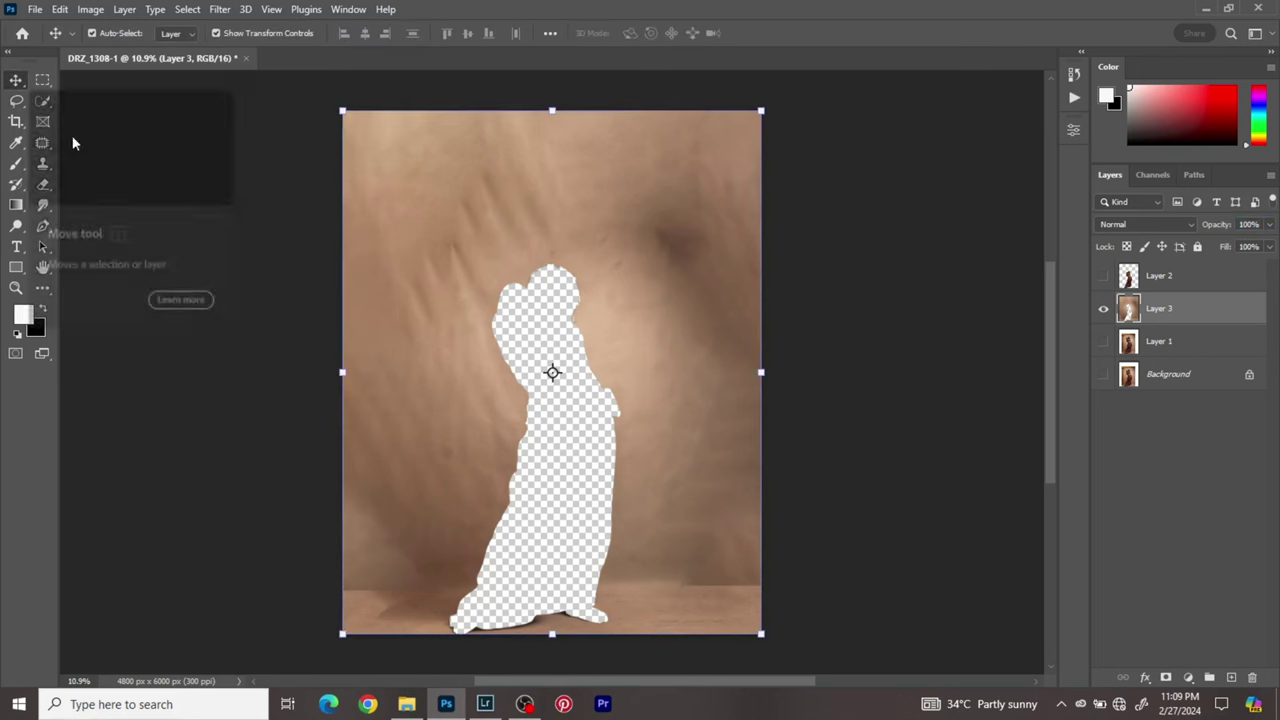
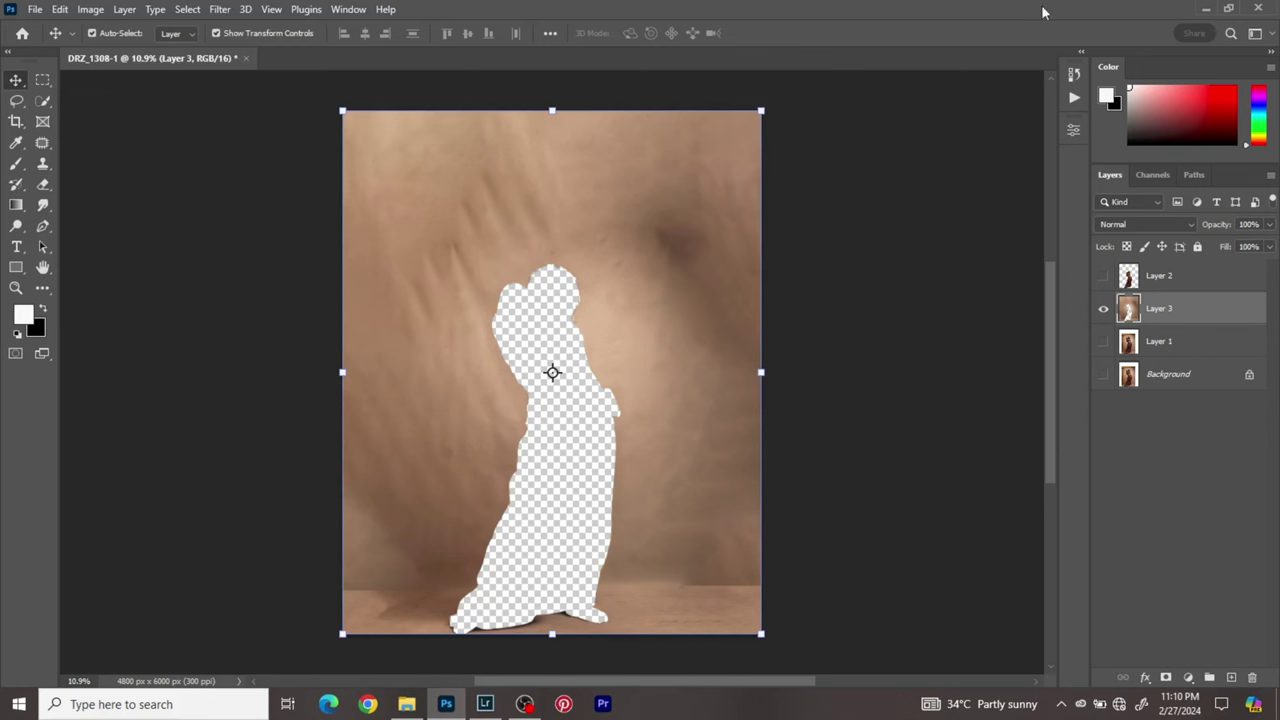
key(ctrl+j)
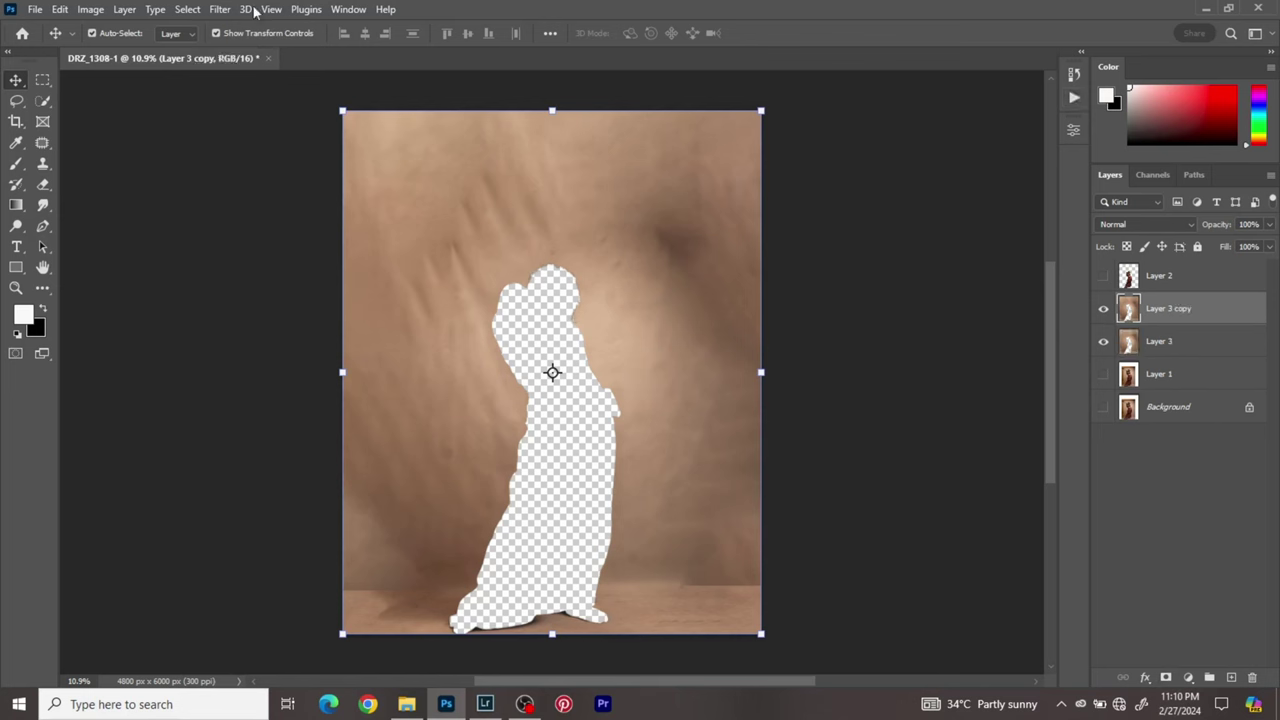
click(220, 9)
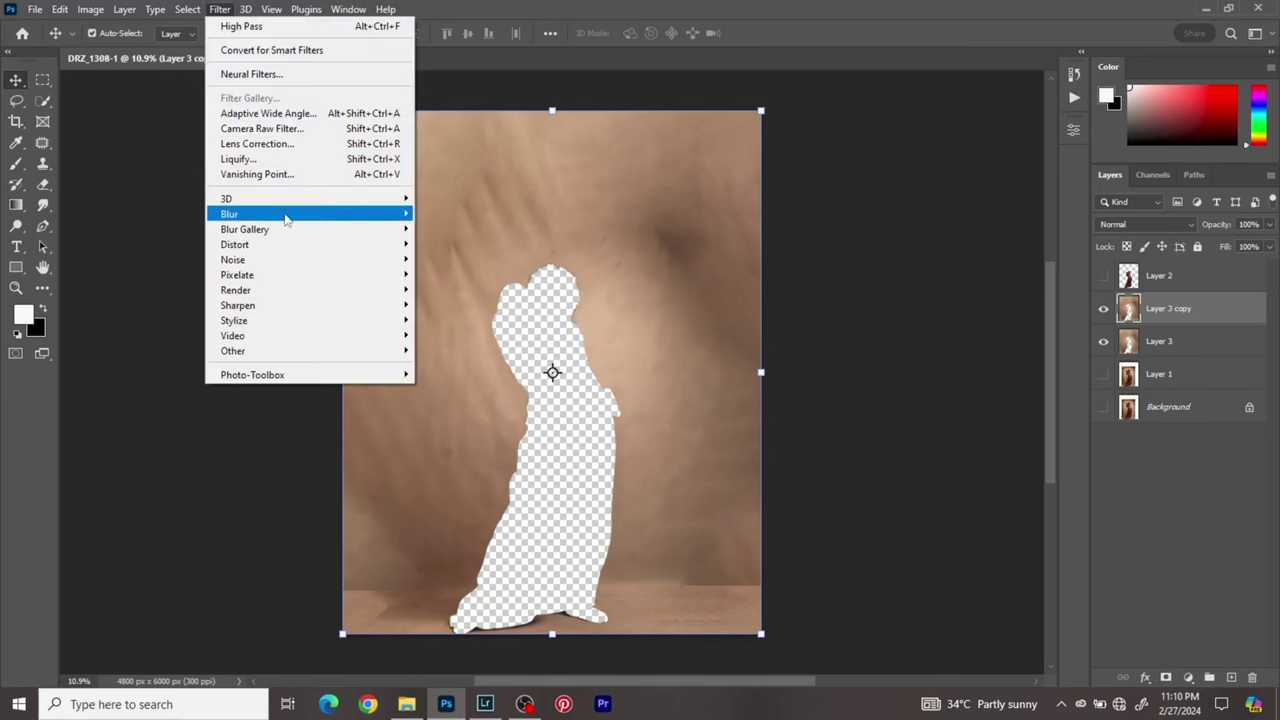
mouse_move(285, 216)
click(450, 274)
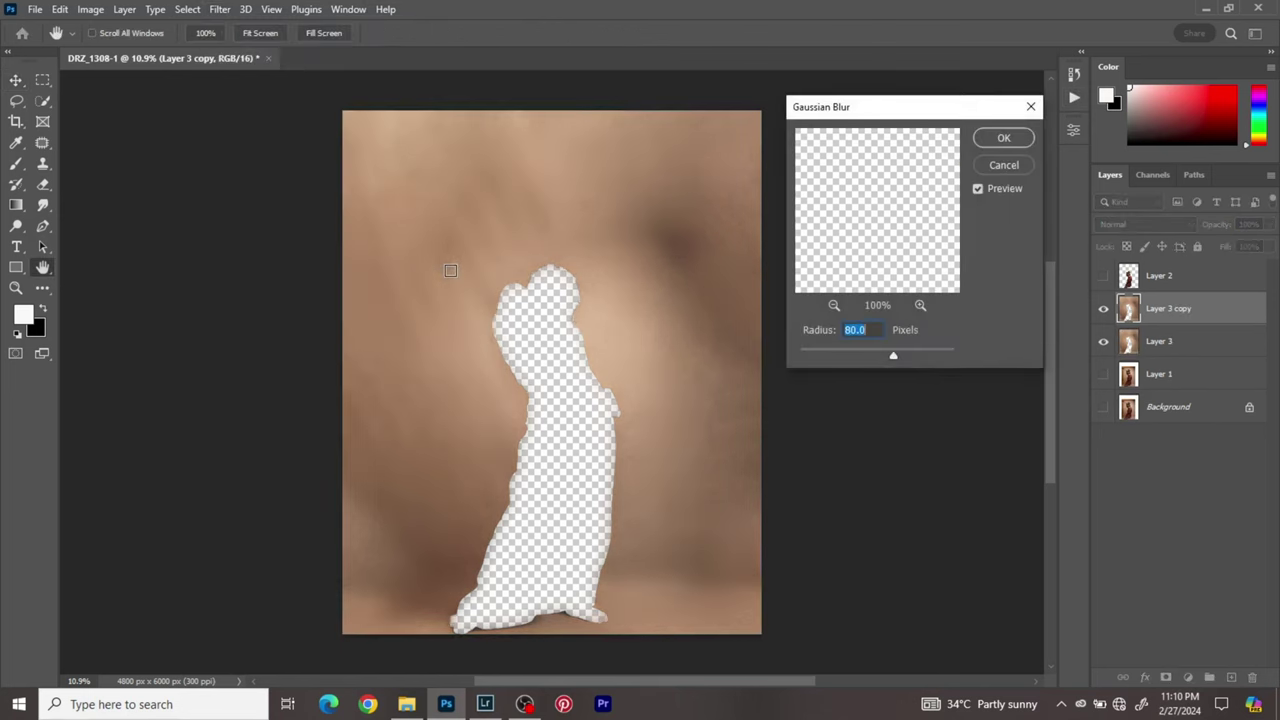
click(1021, 139)
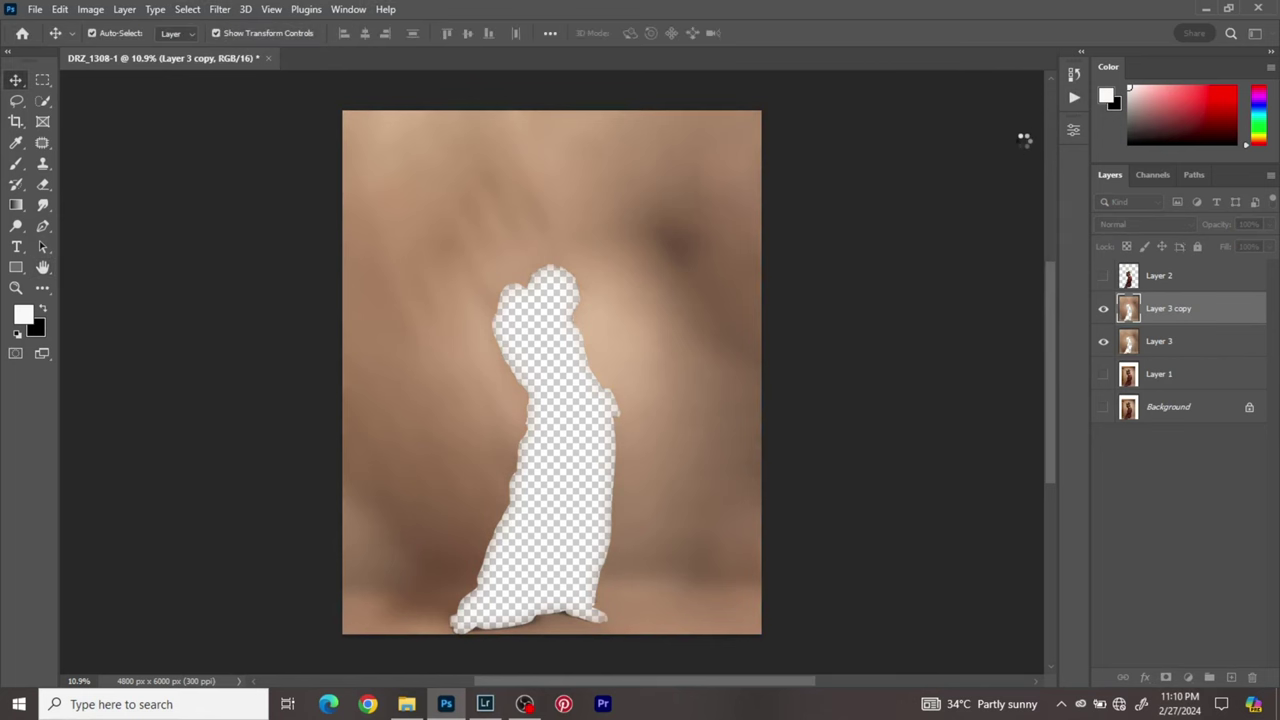
- Clip the blurred Layer 3 copy to Layer 3 and merge the clipping mask
right_click(1218, 318)
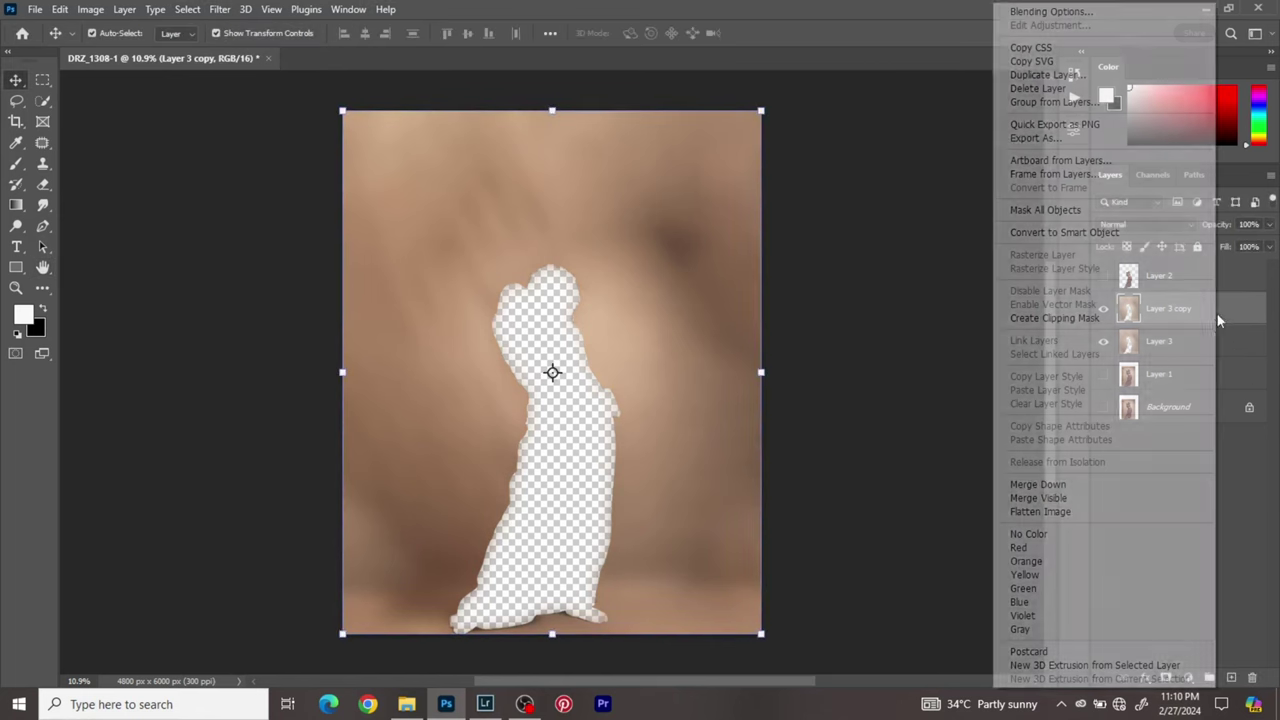
click(1070, 318)
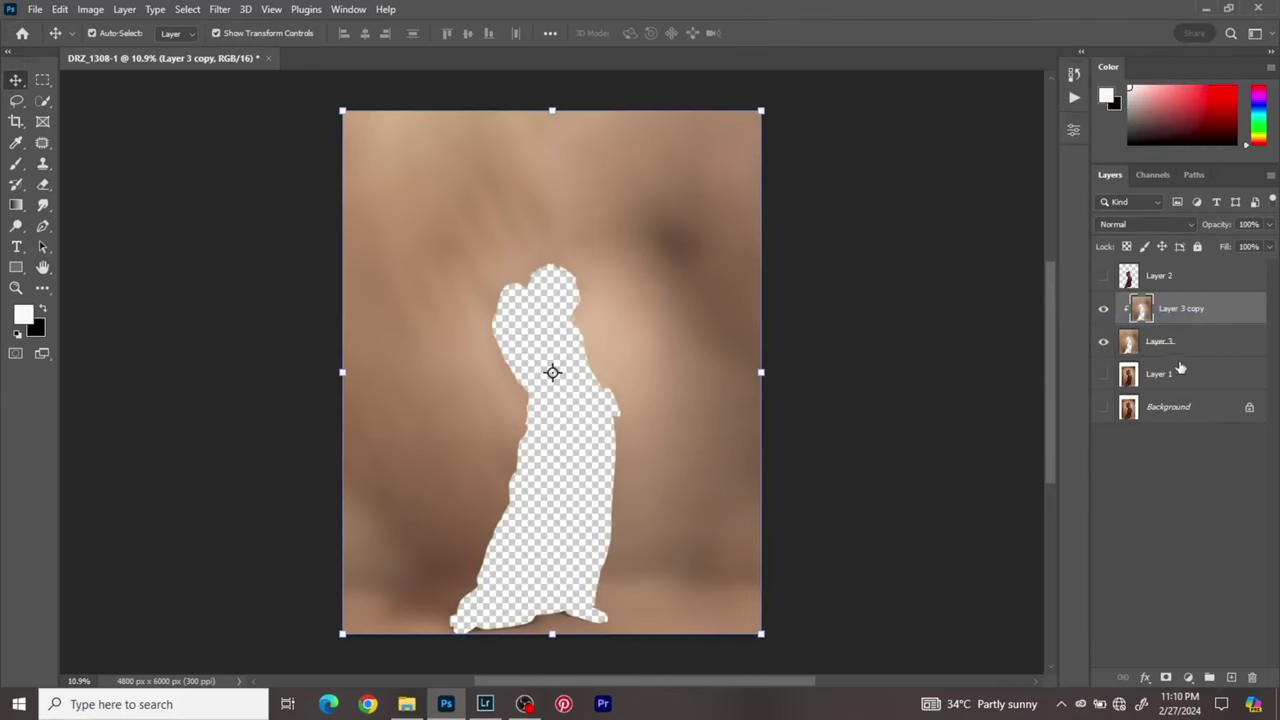
right_click(1205, 358)
click(1072, 484)
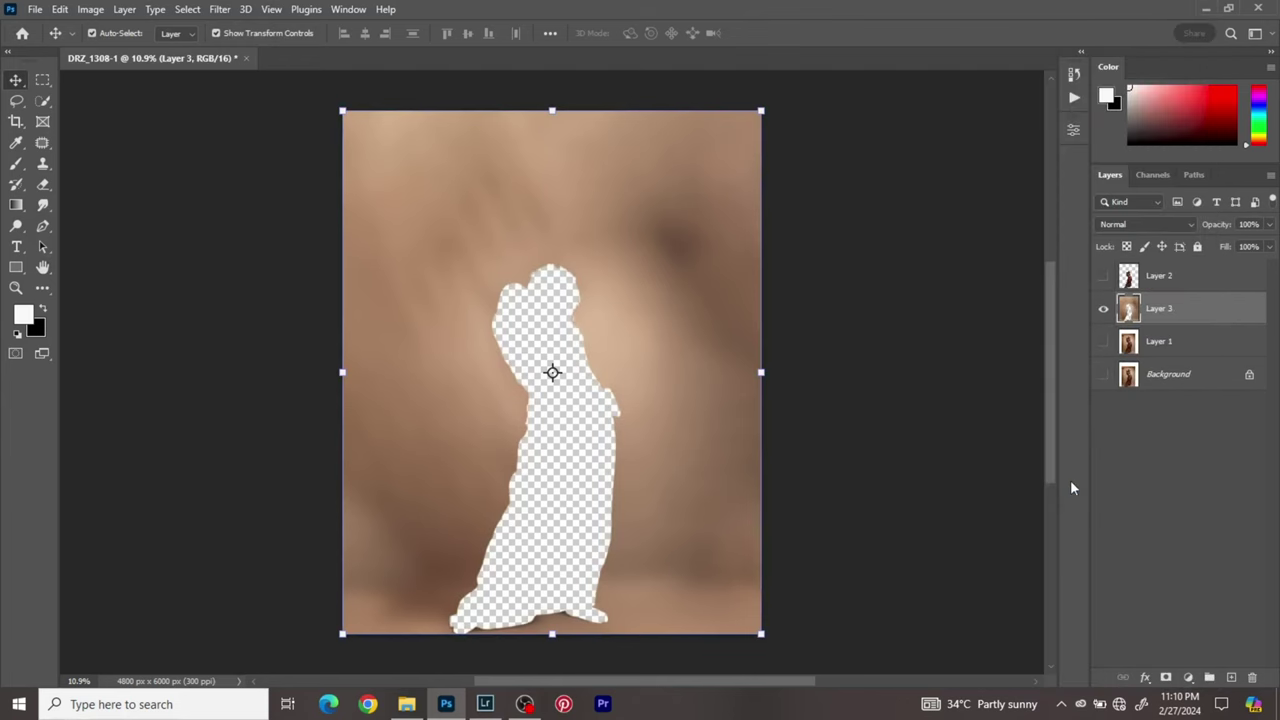
- Switch to File Explorer and place the blue texture image e4173cc46832d590acf4a9689e3d019a from the desktop's DAMIREZ PHOTOGRAPHY folder into the portrait above Layer 3
click(402, 706)
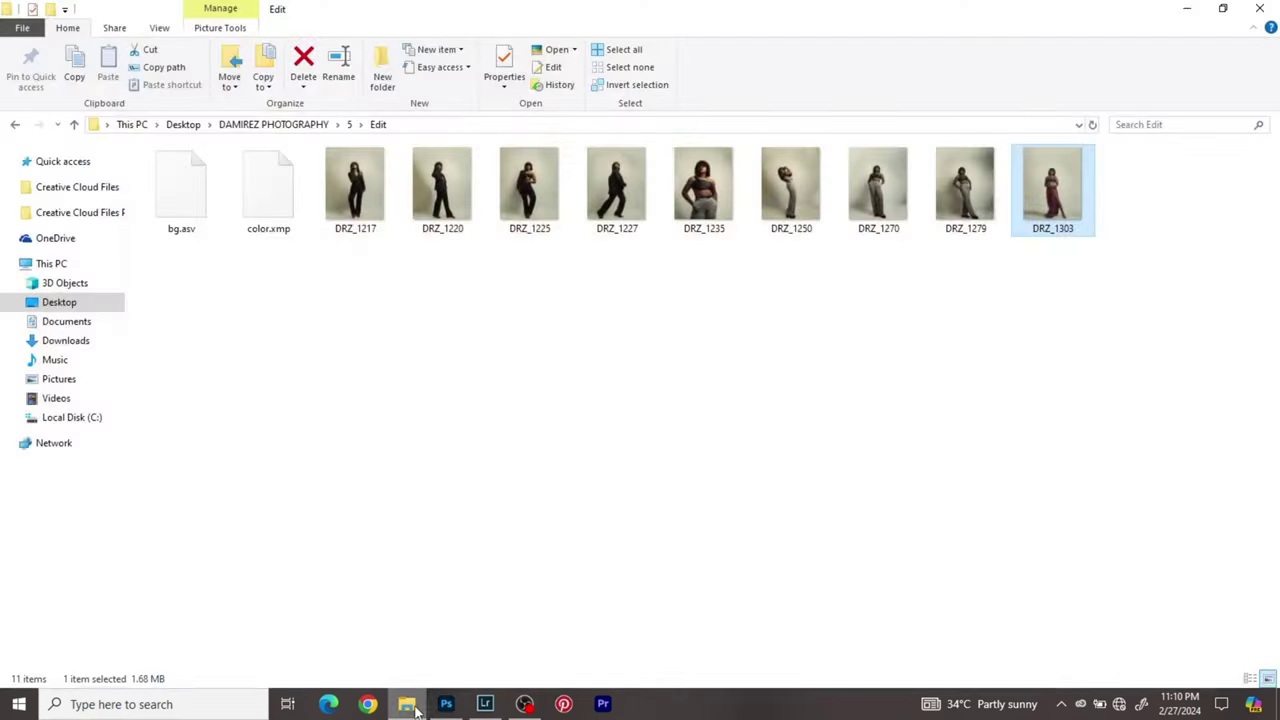
right_click(50, 303)
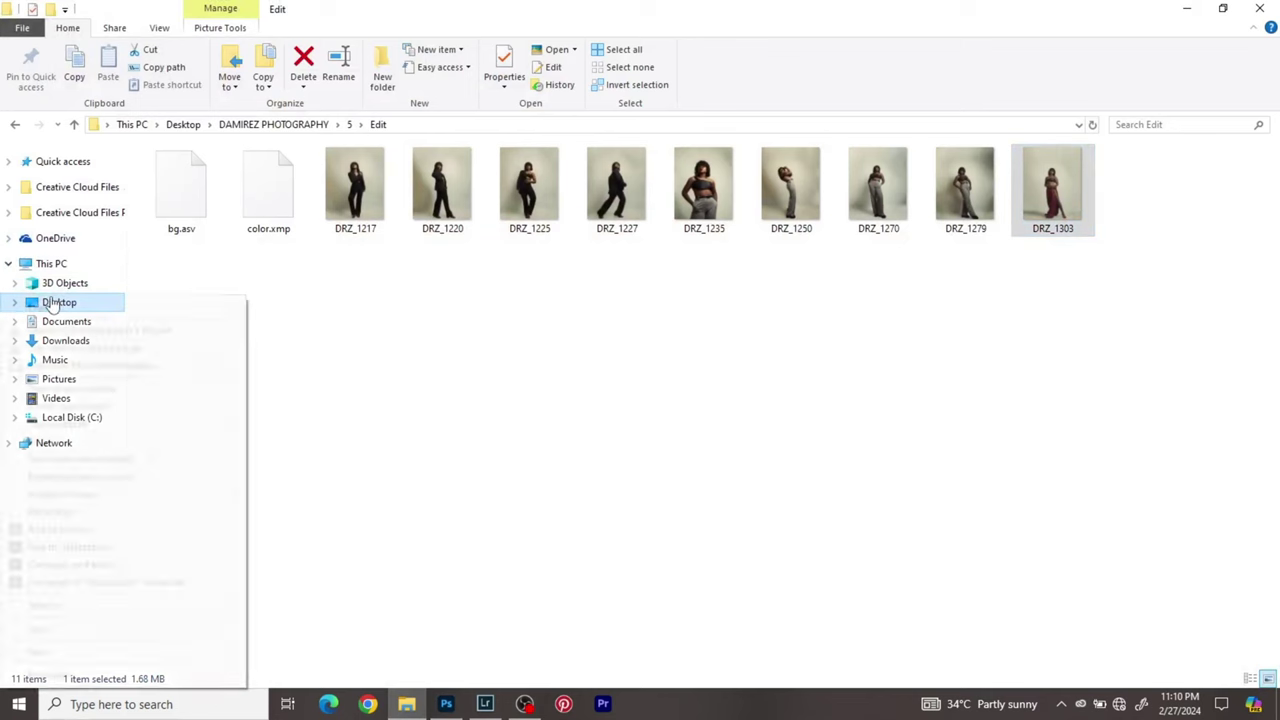
click(59, 302)
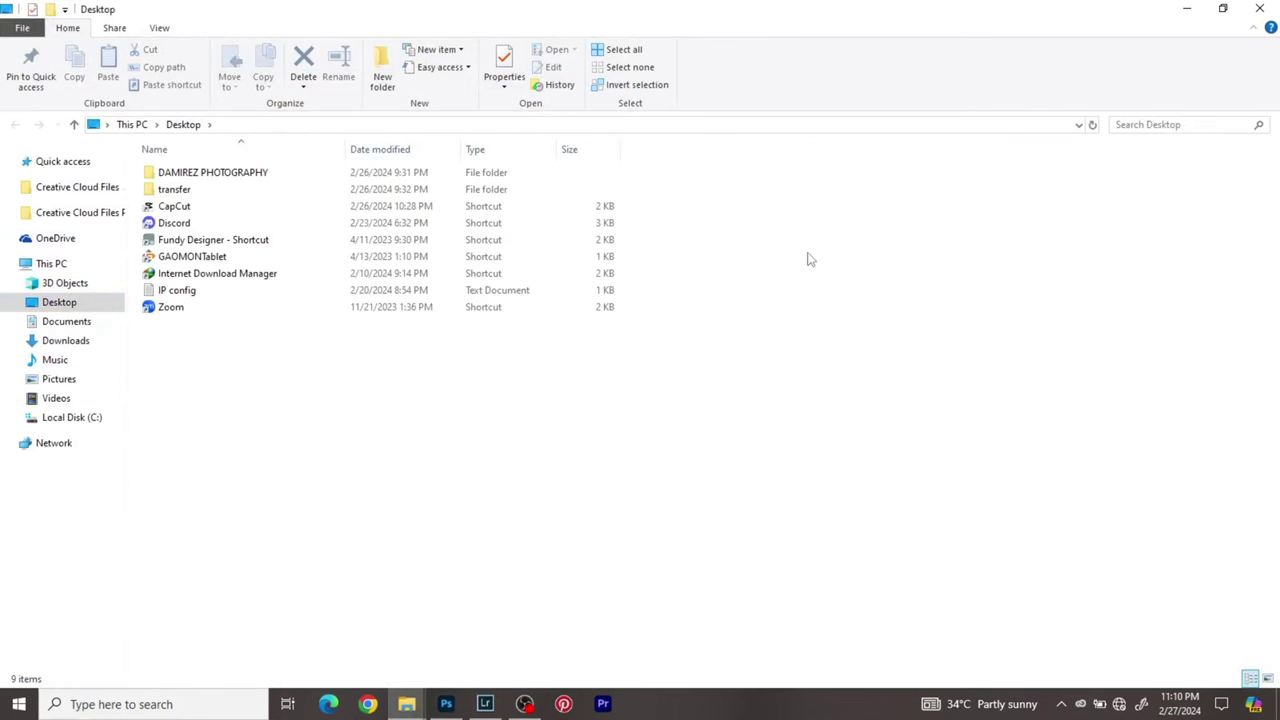
double_click(288, 172)
drag(1052, 190, 777, 373)
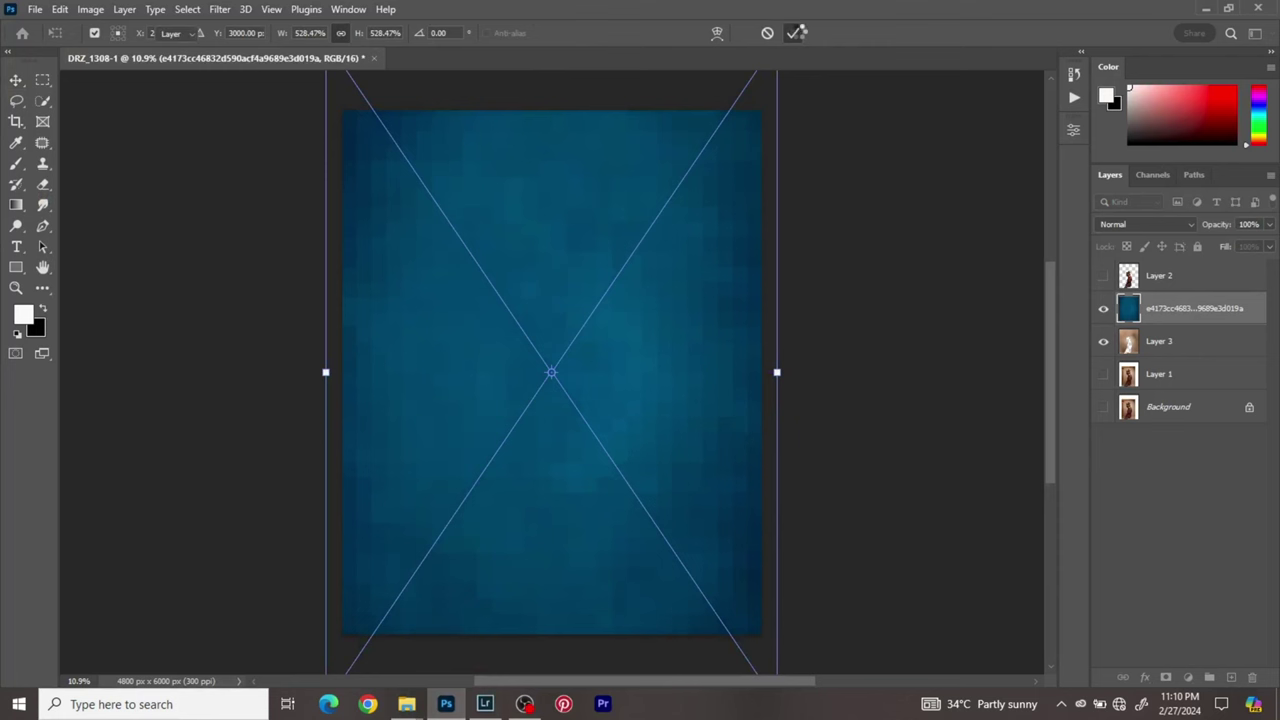
click(793, 32)
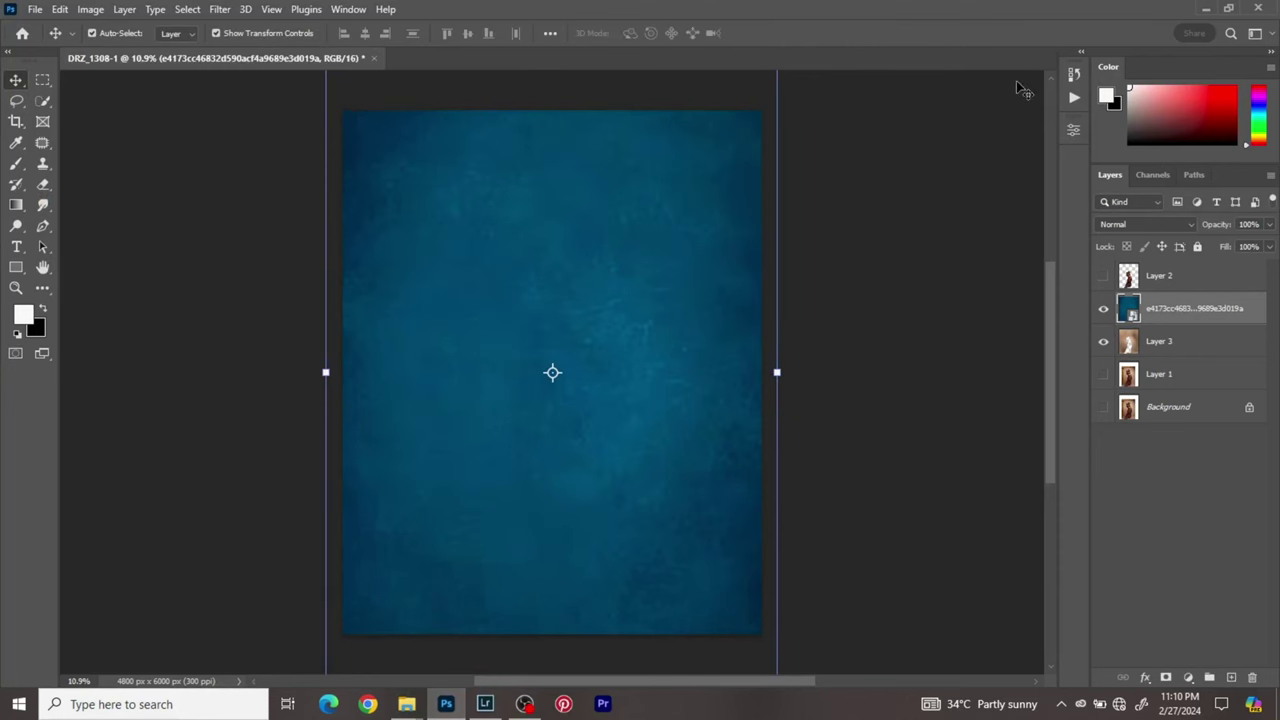
- Set the blue texture layer's blend mode to Luminosity and its fill to 32%
click(1174, 226)
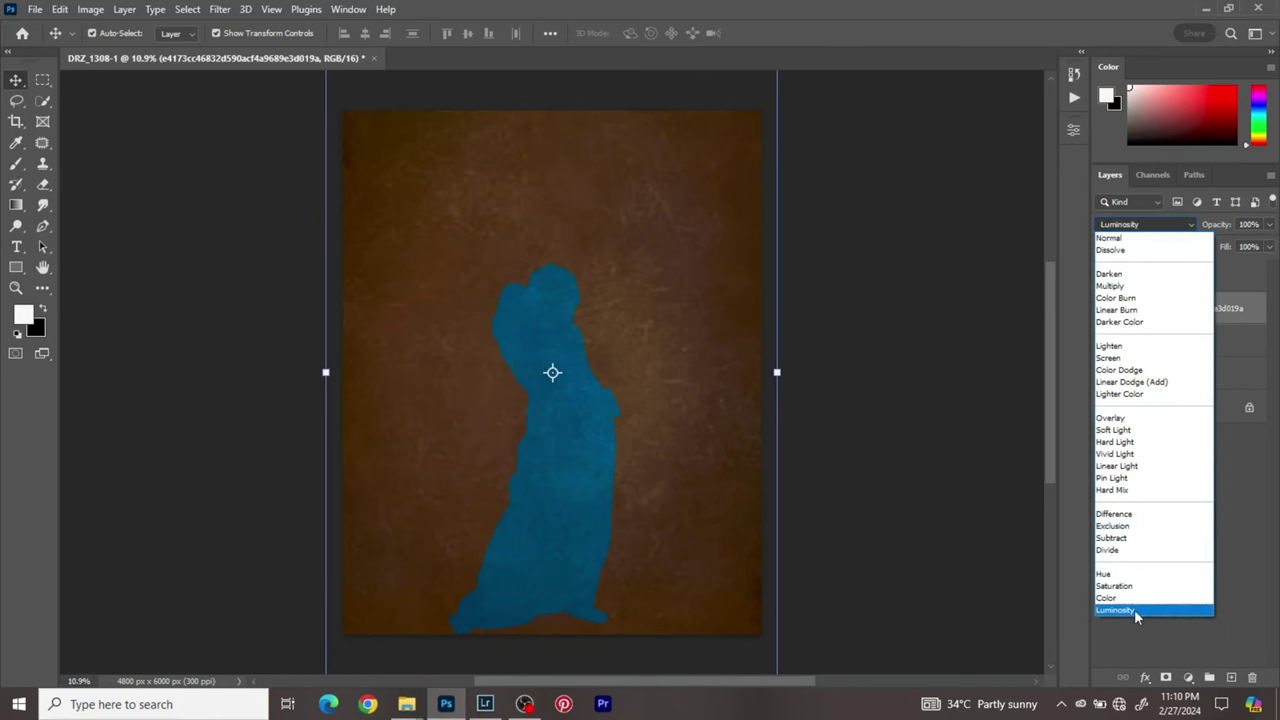
click(1134, 609)
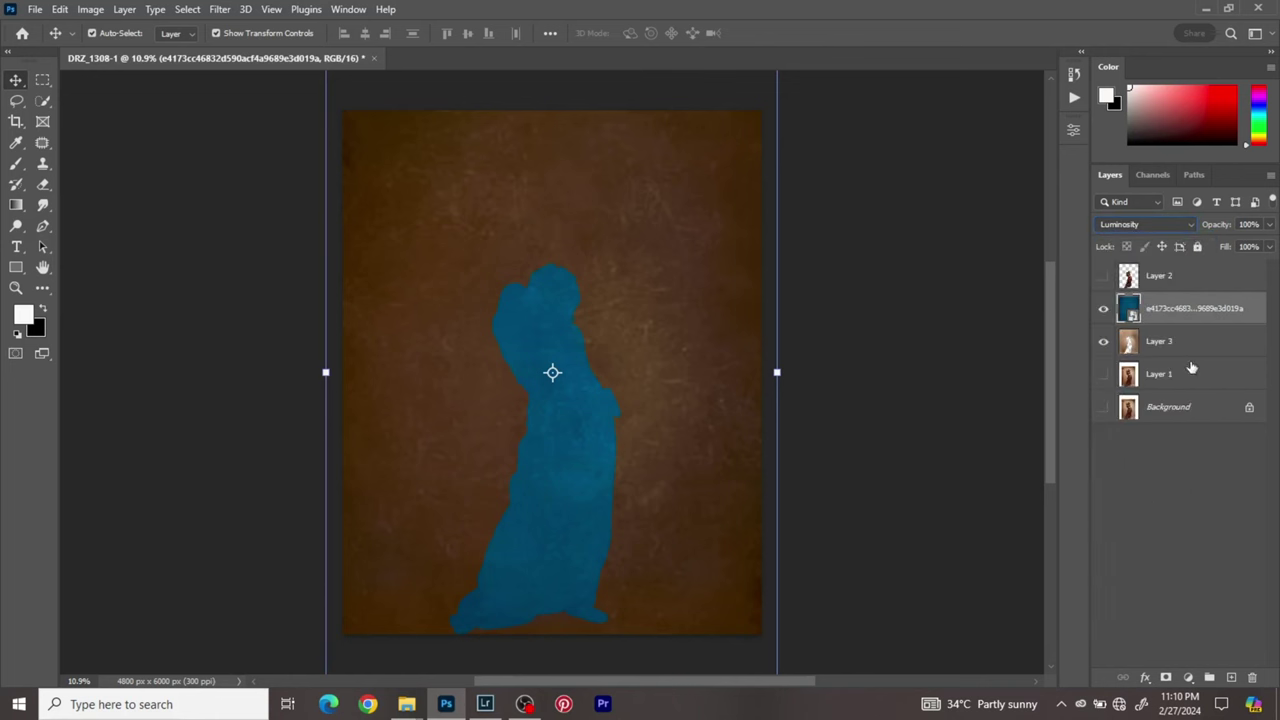
click(1269, 248)
drag(1268, 268, 1217, 269)
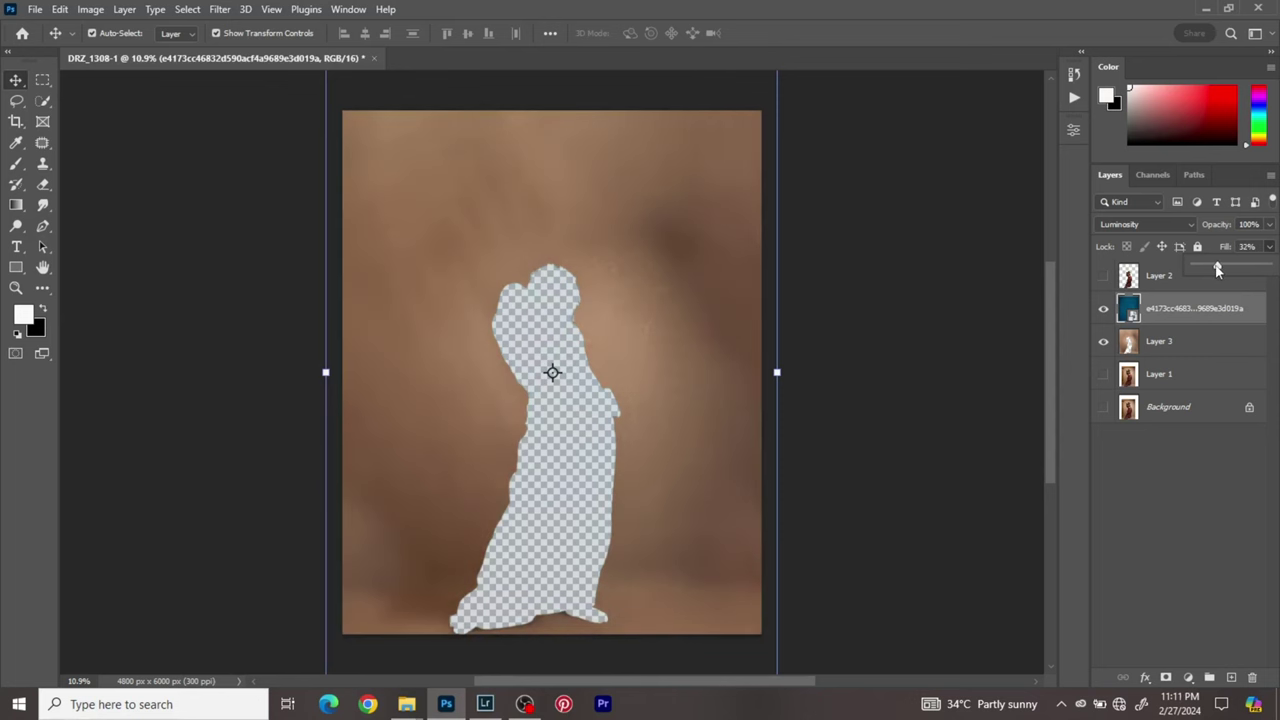
- Show Layer 2, Layer 1 and the Background again and set the texture layer's fill to 70%
scroll(670, 300, down, 1)
click(1103, 275)
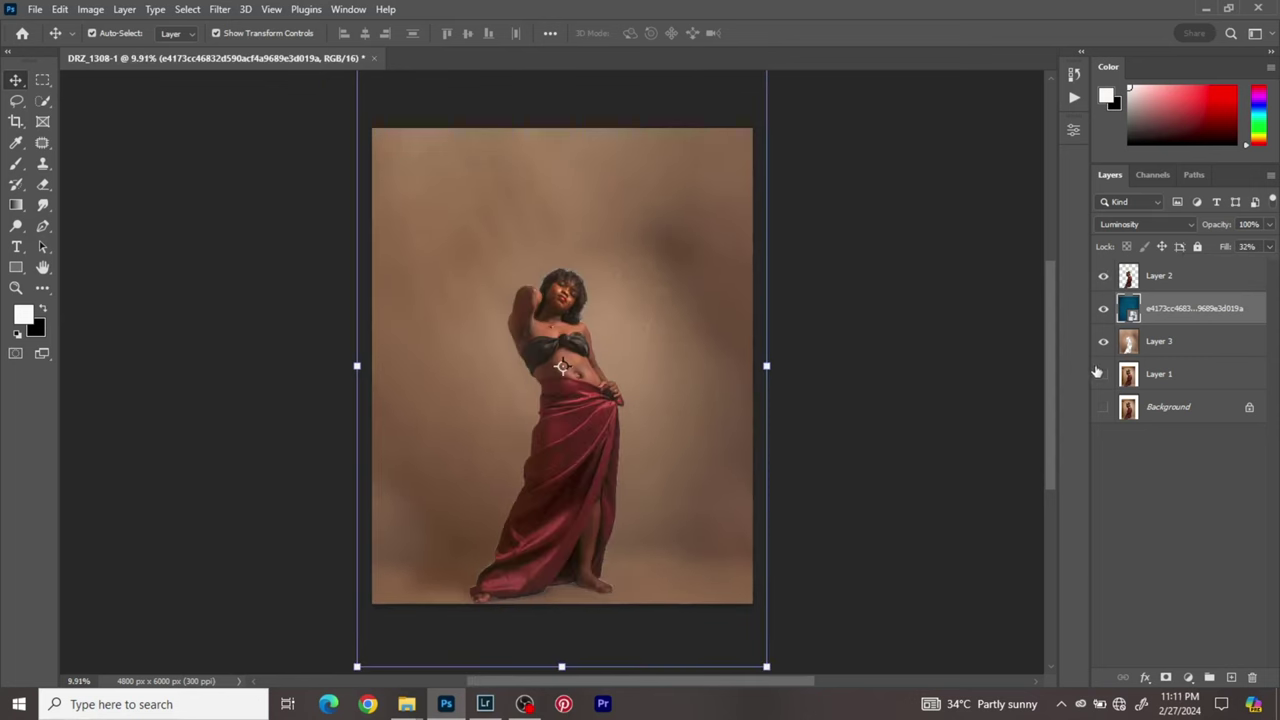
click(1103, 374)
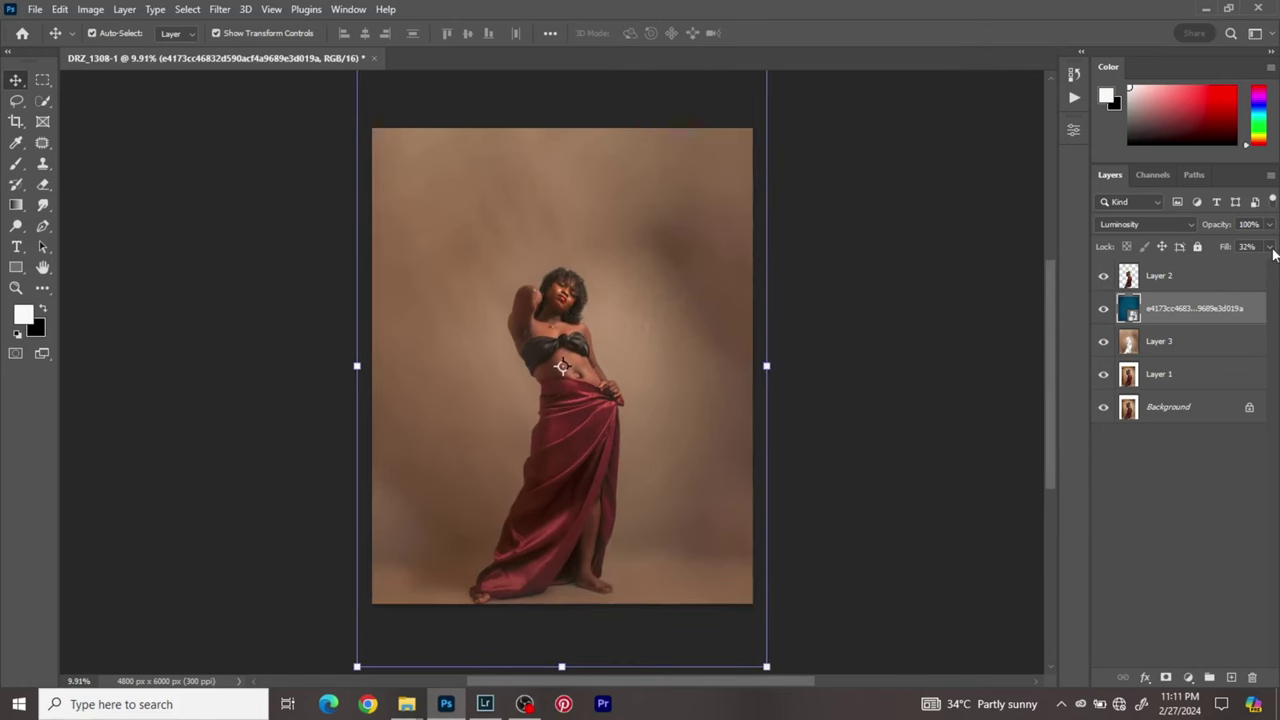
click(1270, 247)
drag(1215, 268, 1250, 275)
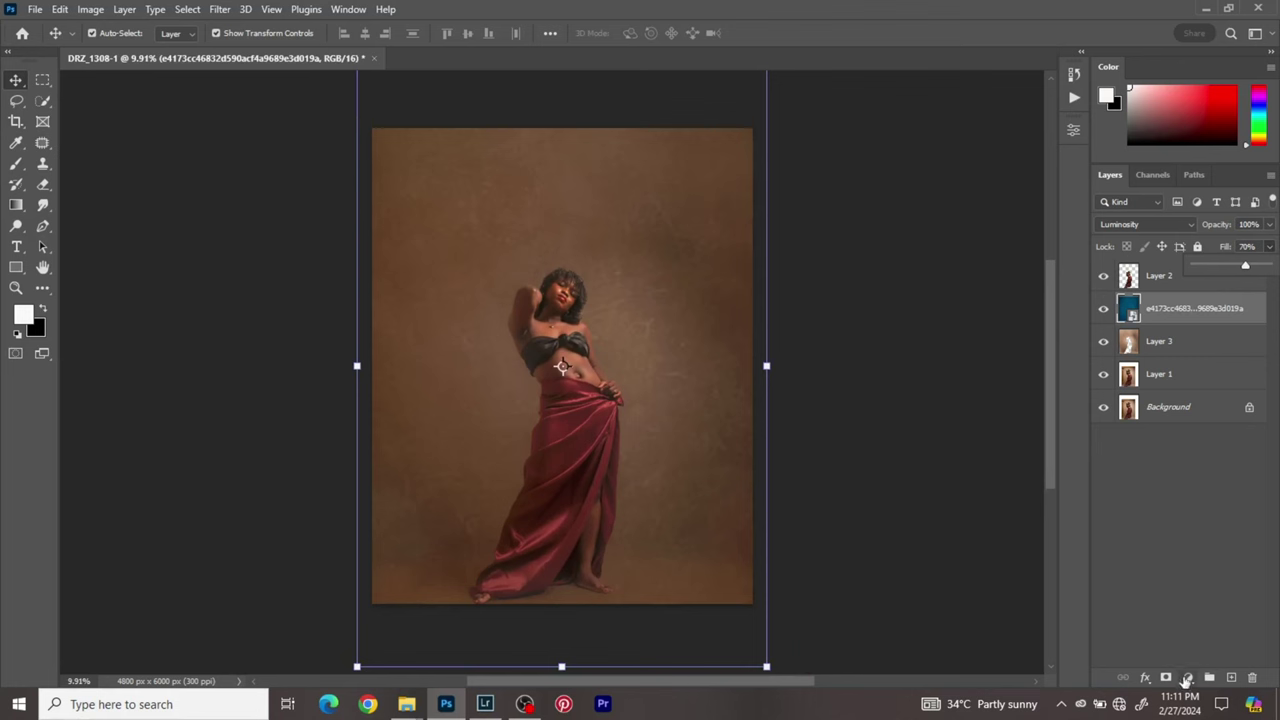
- Add a Hue/Saturation adjustment above the texture layer with hue -34, saturation -87 and lightness +20
click(1184, 677)
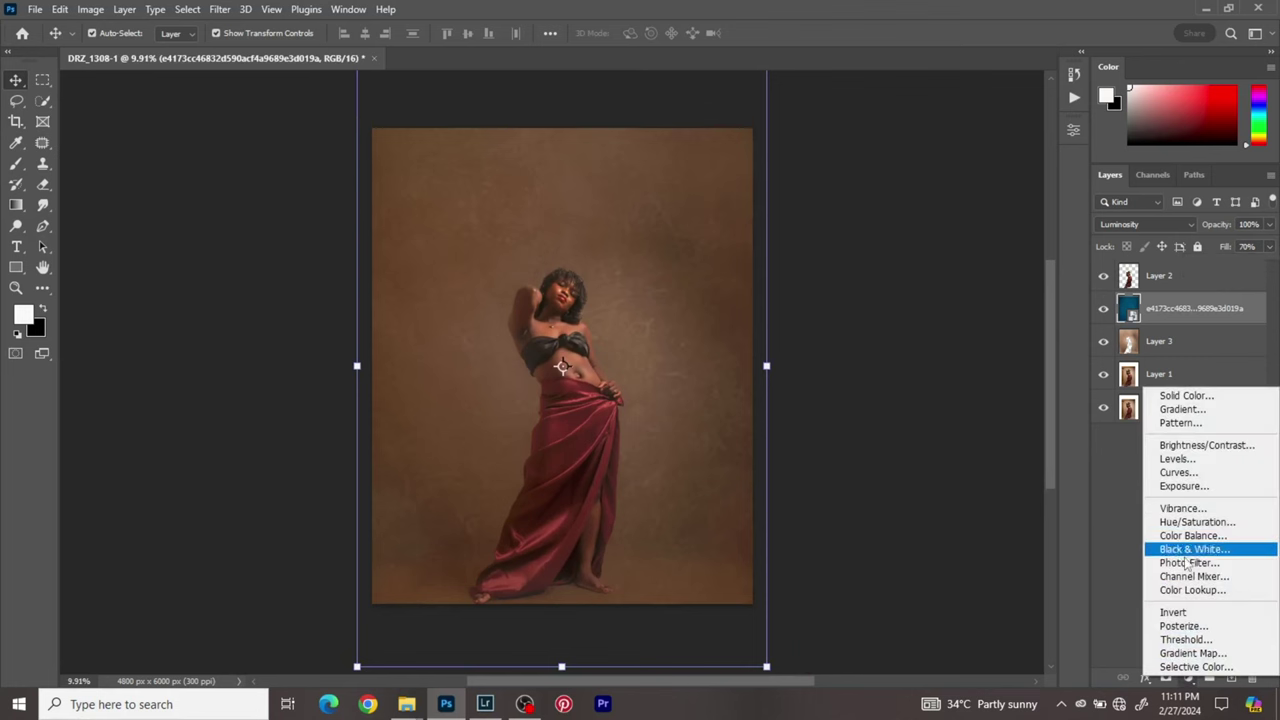
click(1190, 522)
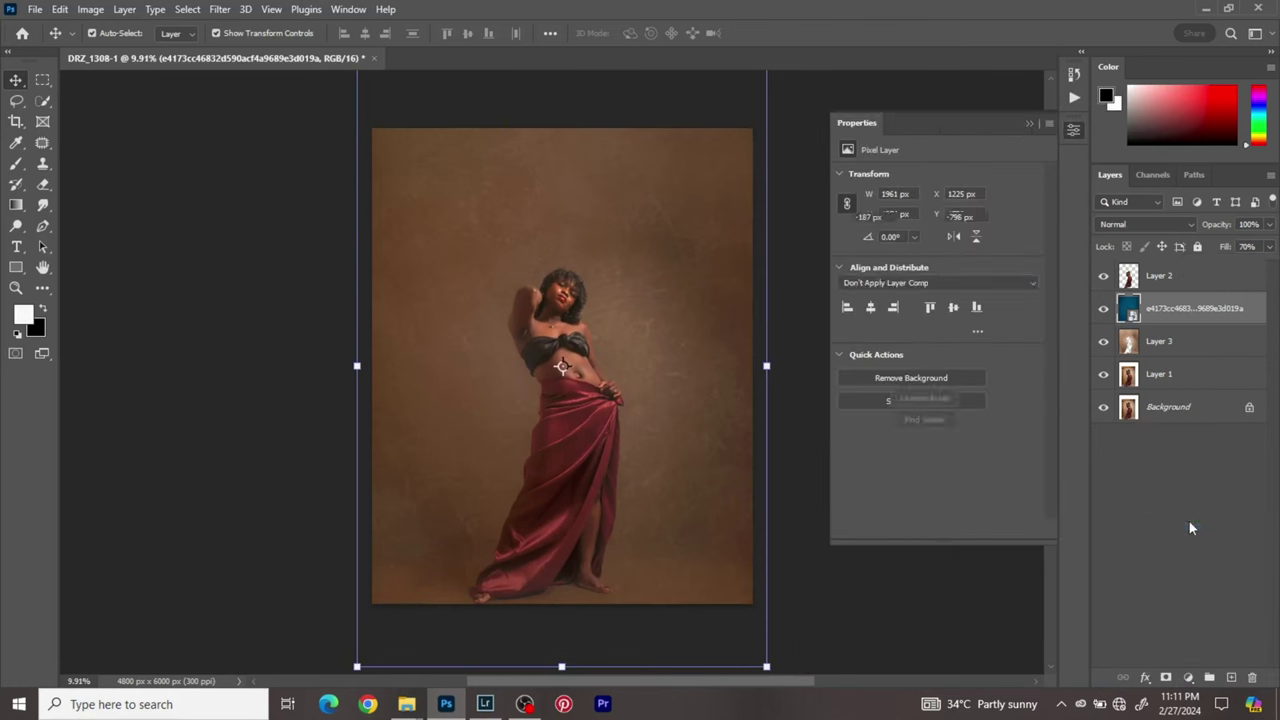
drag(928, 239, 853, 273)
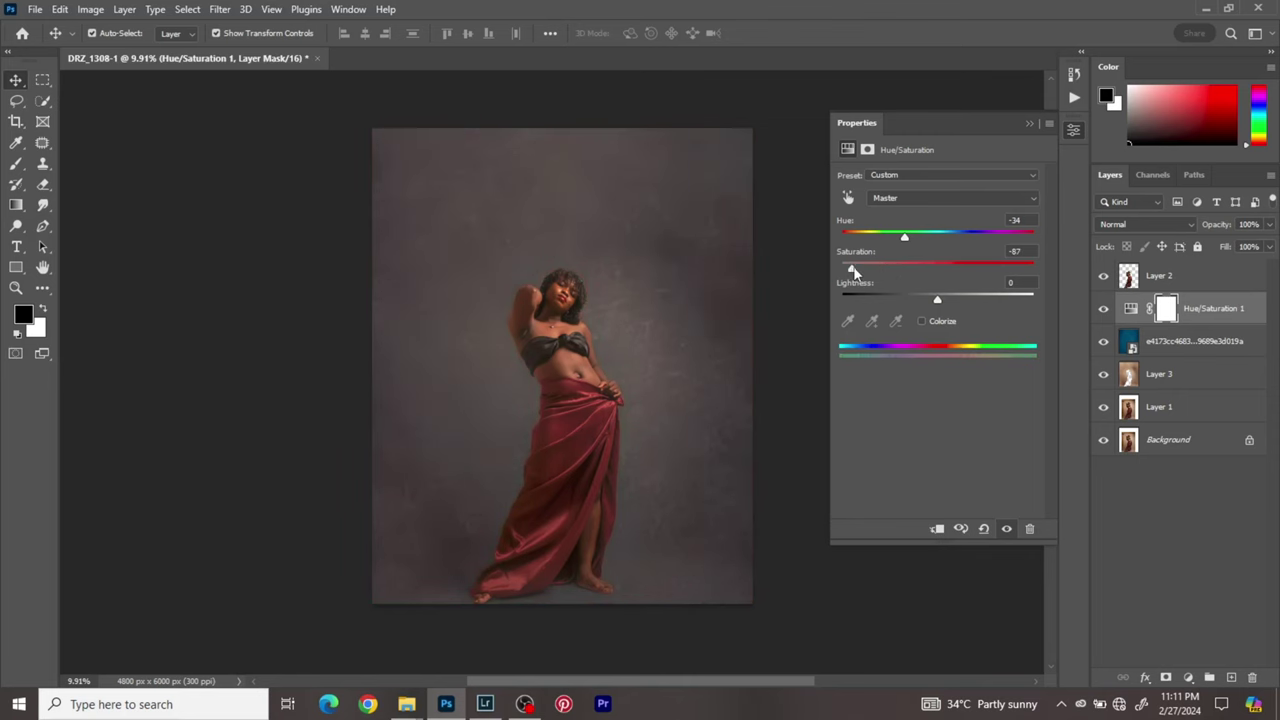
mouse_move(938, 300)
mouse_down()
mouse_move(973, 304)
mouse_move(957, 304)
mouse_up()
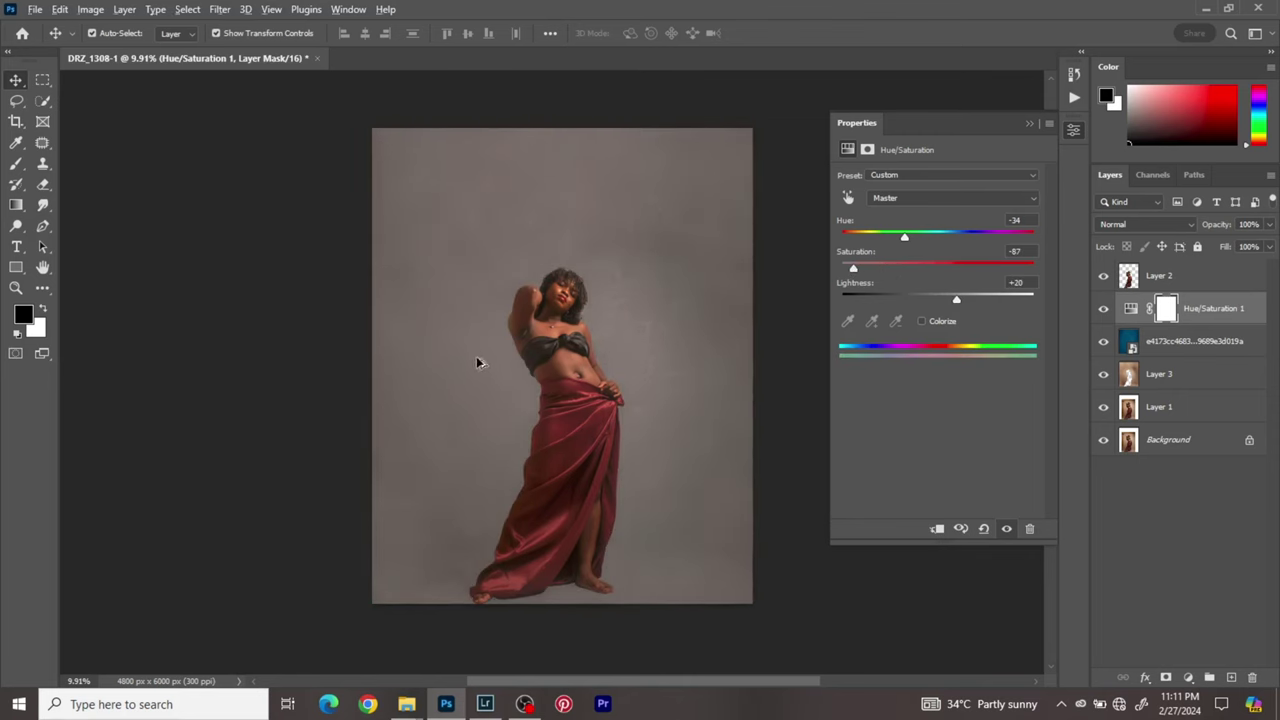
scroll(480, 363, up, 1)
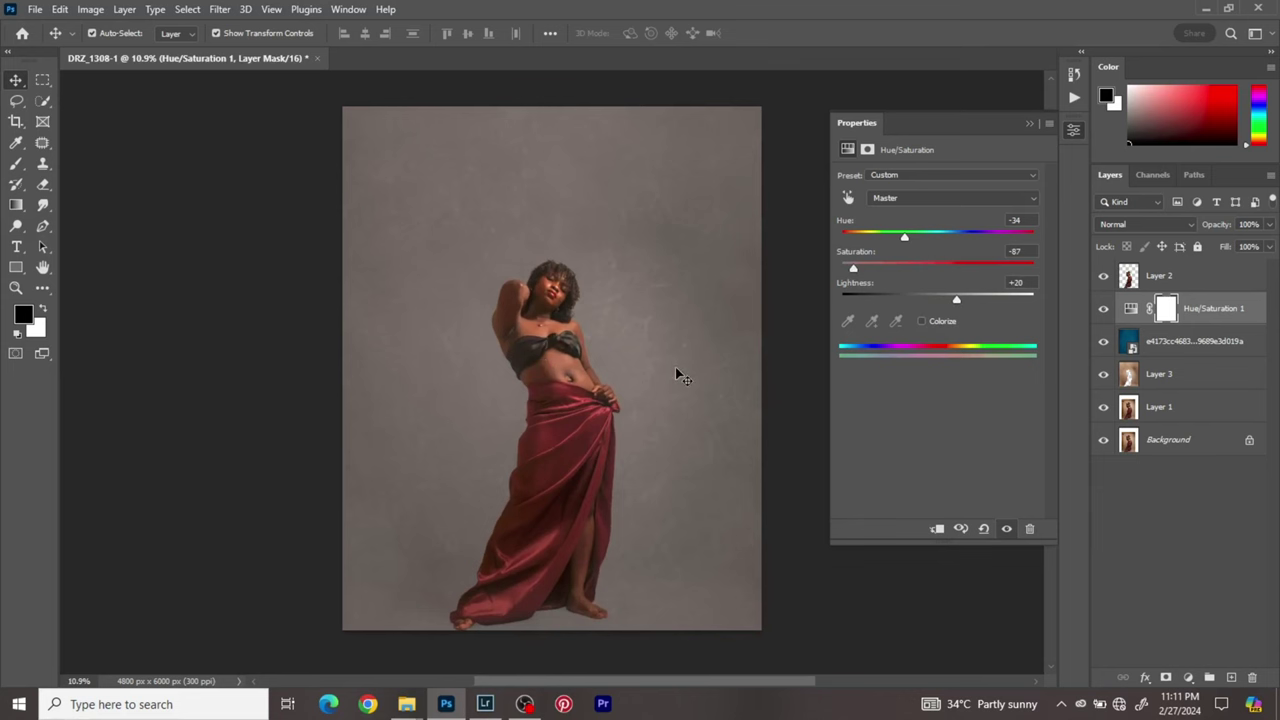
scroll(676, 368, down, 1)
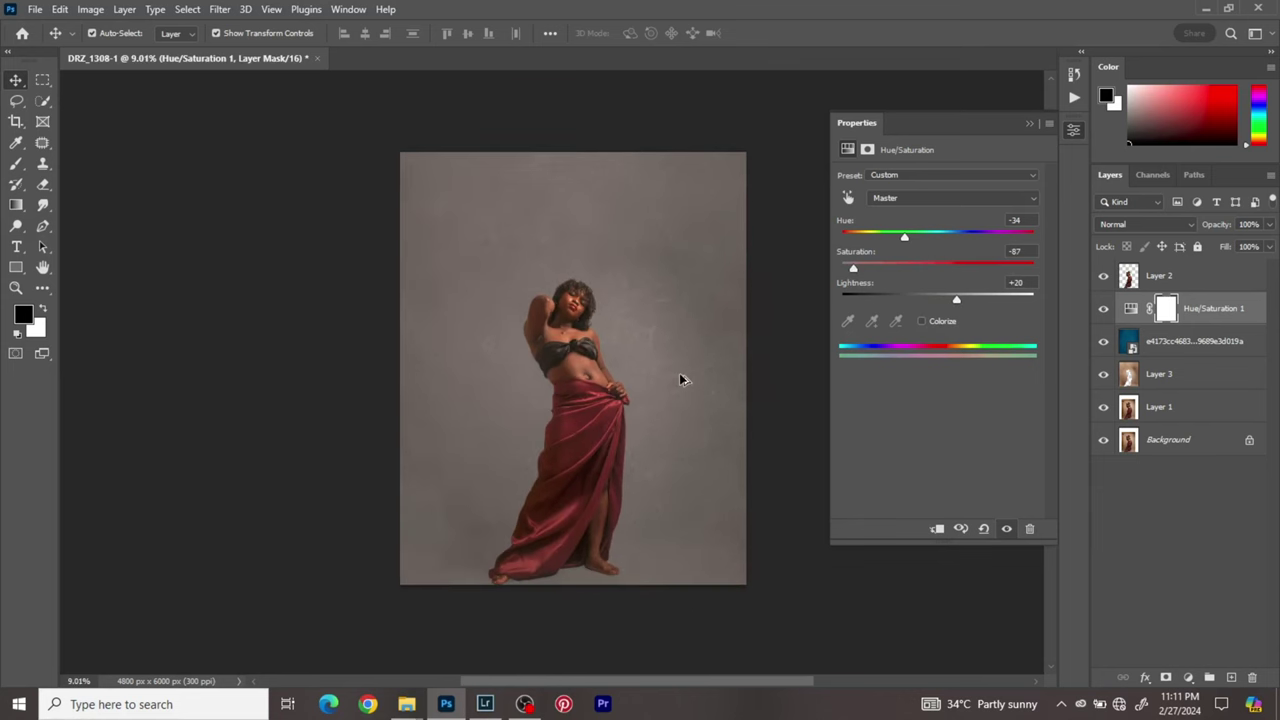
- Set the blue texture layer's fill to 58% and examine the backdrop around the woman's skirt and feet
click(1178, 345)
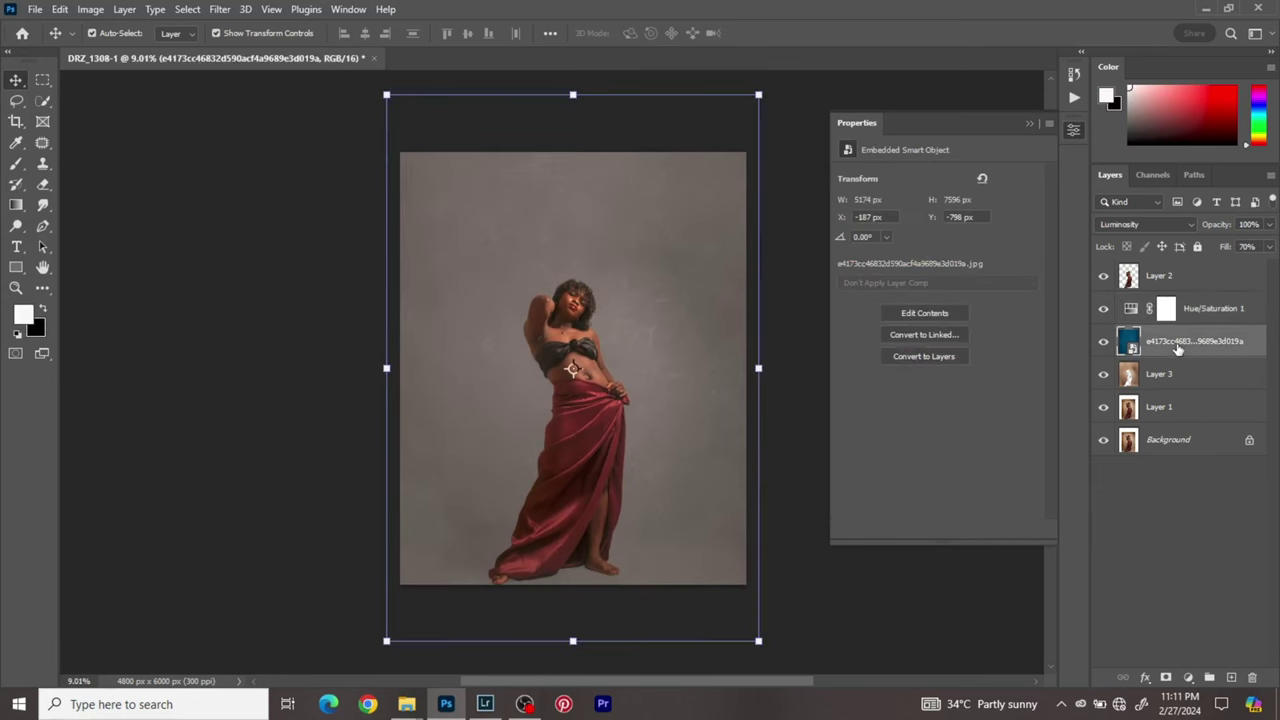
click(1270, 247)
mouse_move(1245, 270)
mouse_down()
mouse_move(1211, 268)
mouse_move(1233, 270)
mouse_up()
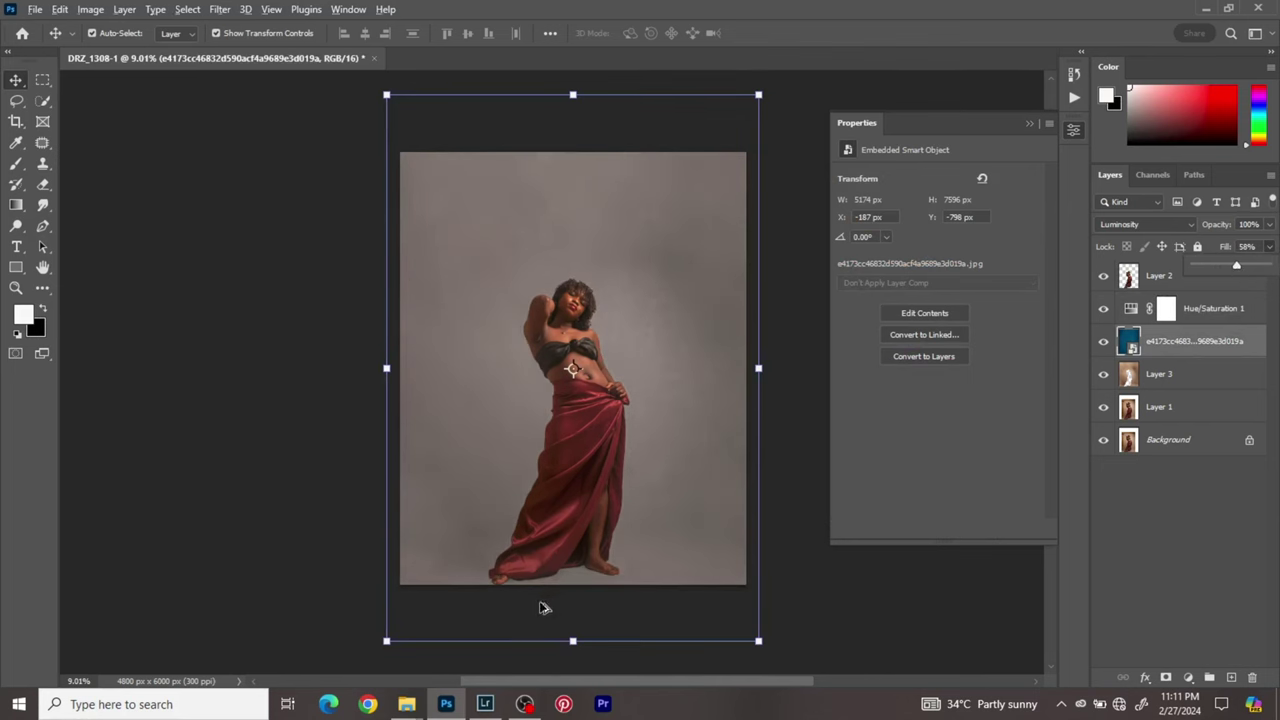
scroll(543, 606, up, 4)
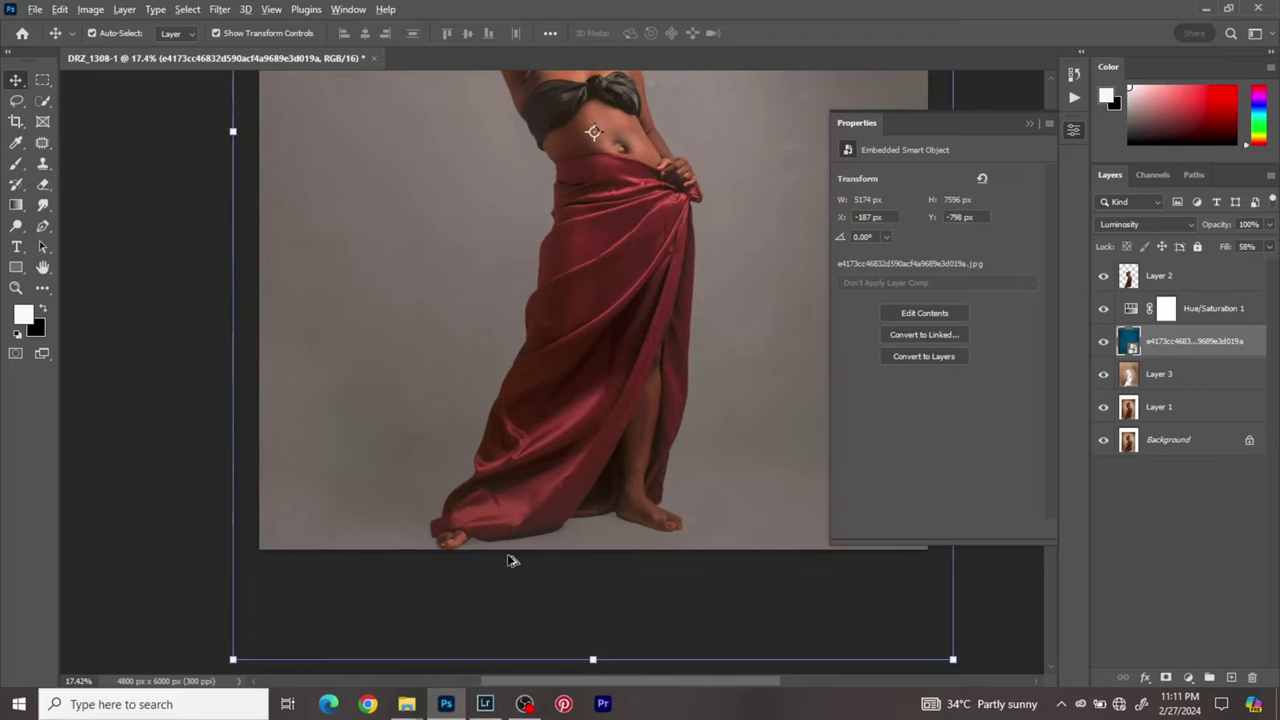
scroll(511, 561, up, 2)
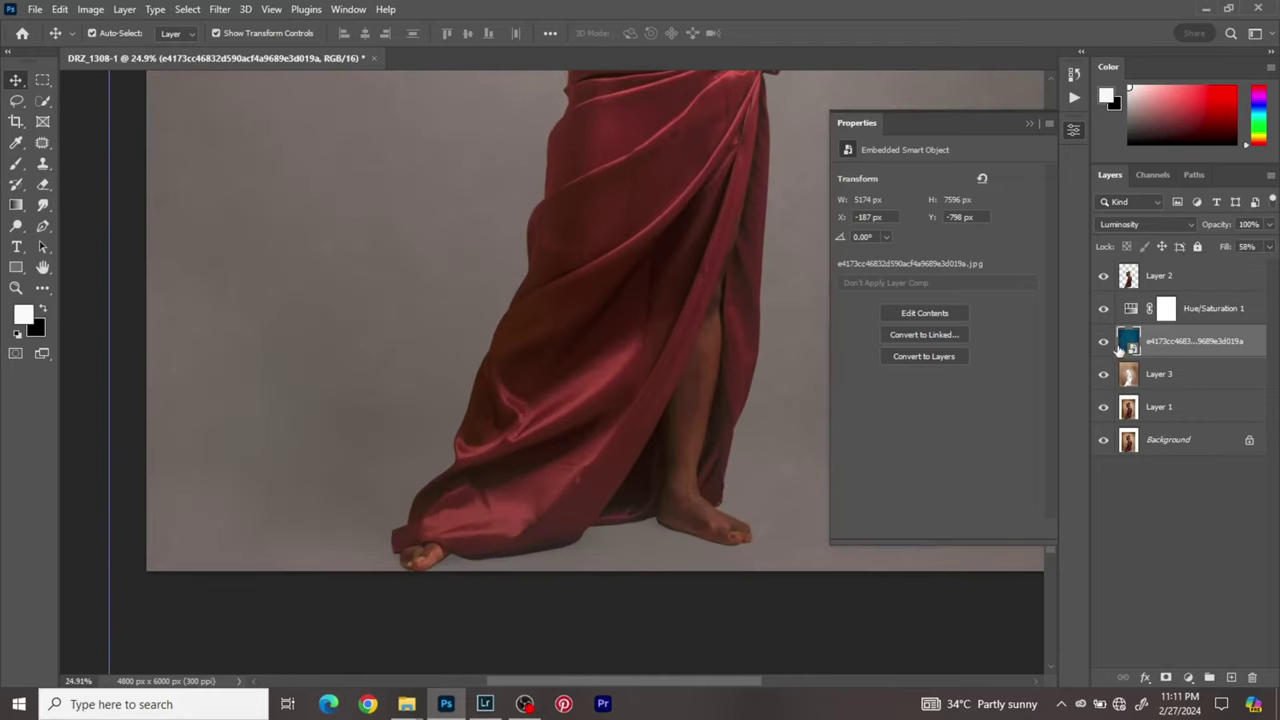
scroll(571, 463, down, 4)
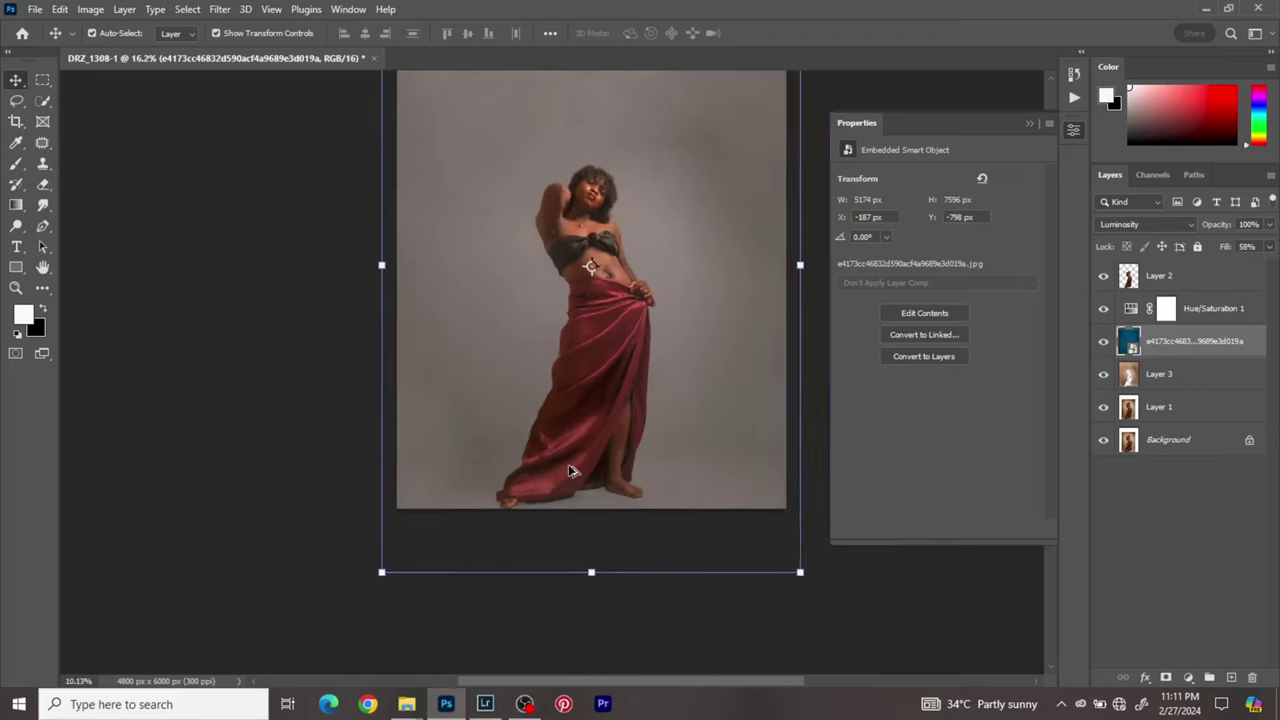
- Undo the blur, texture and Hue/Saturation edits by reverting to the last Deselect state in the history
click(1073, 76)
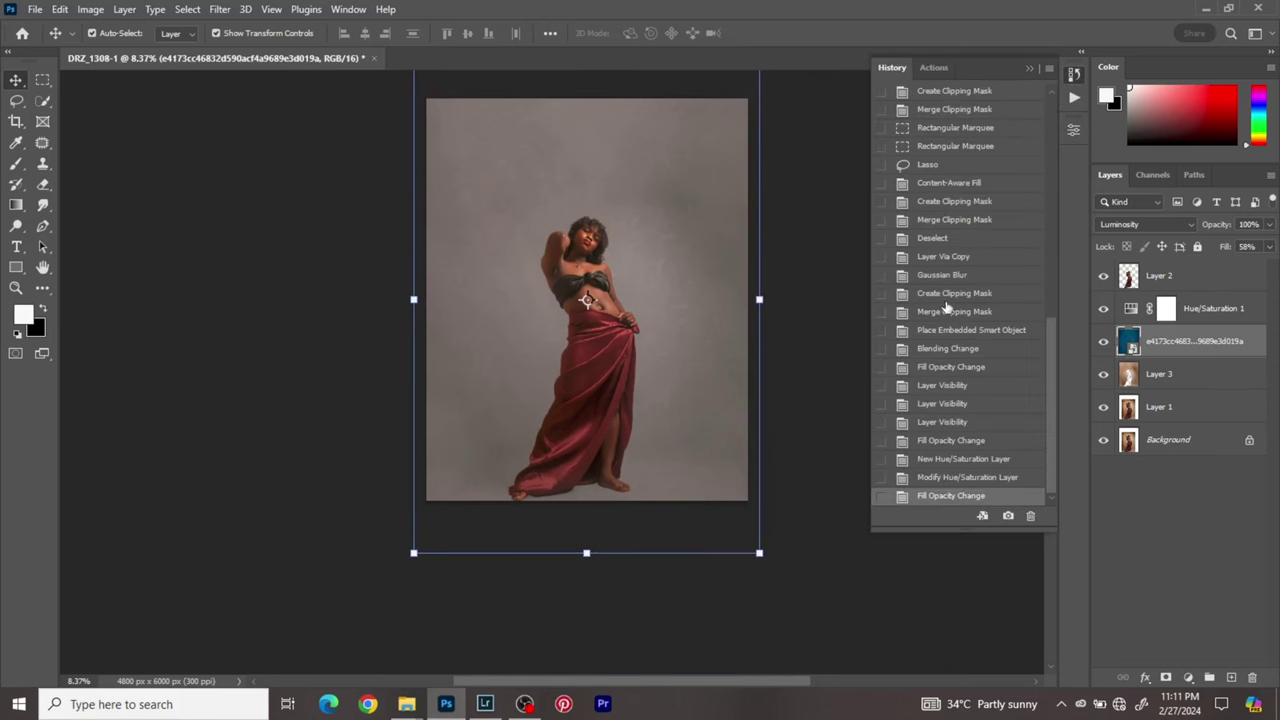
click(947, 348)
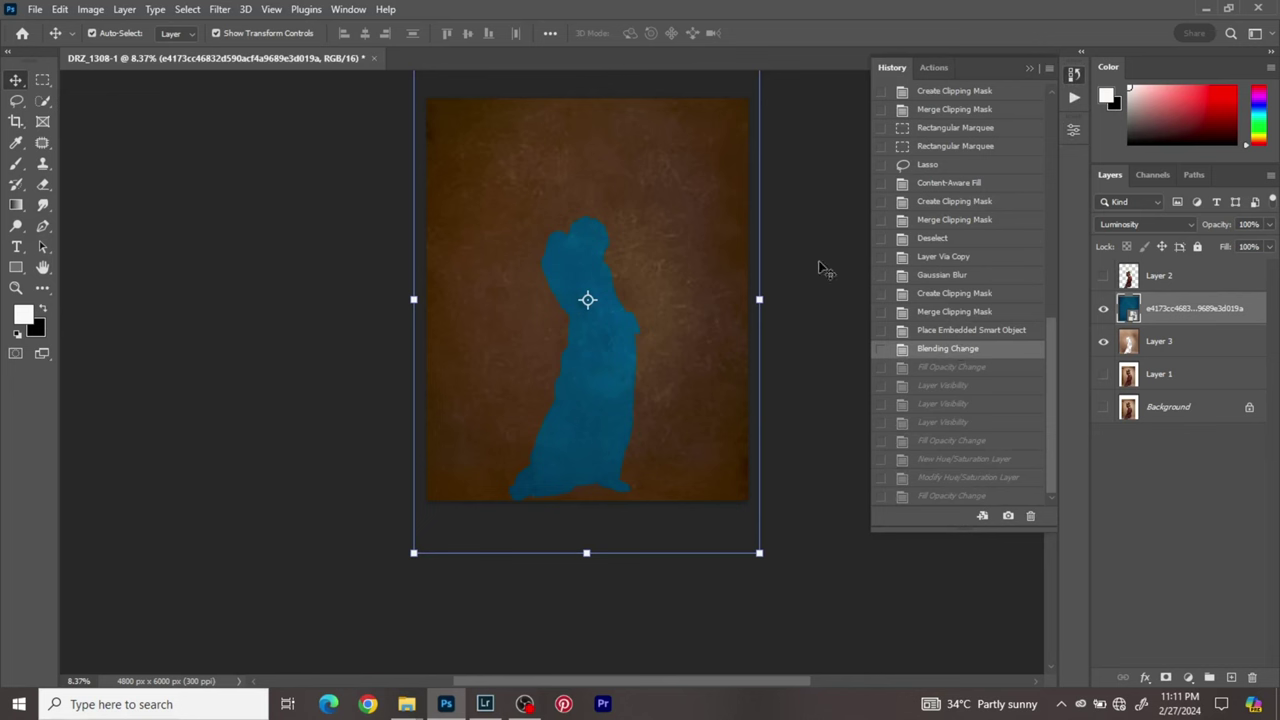
click(940, 206)
click(940, 240)
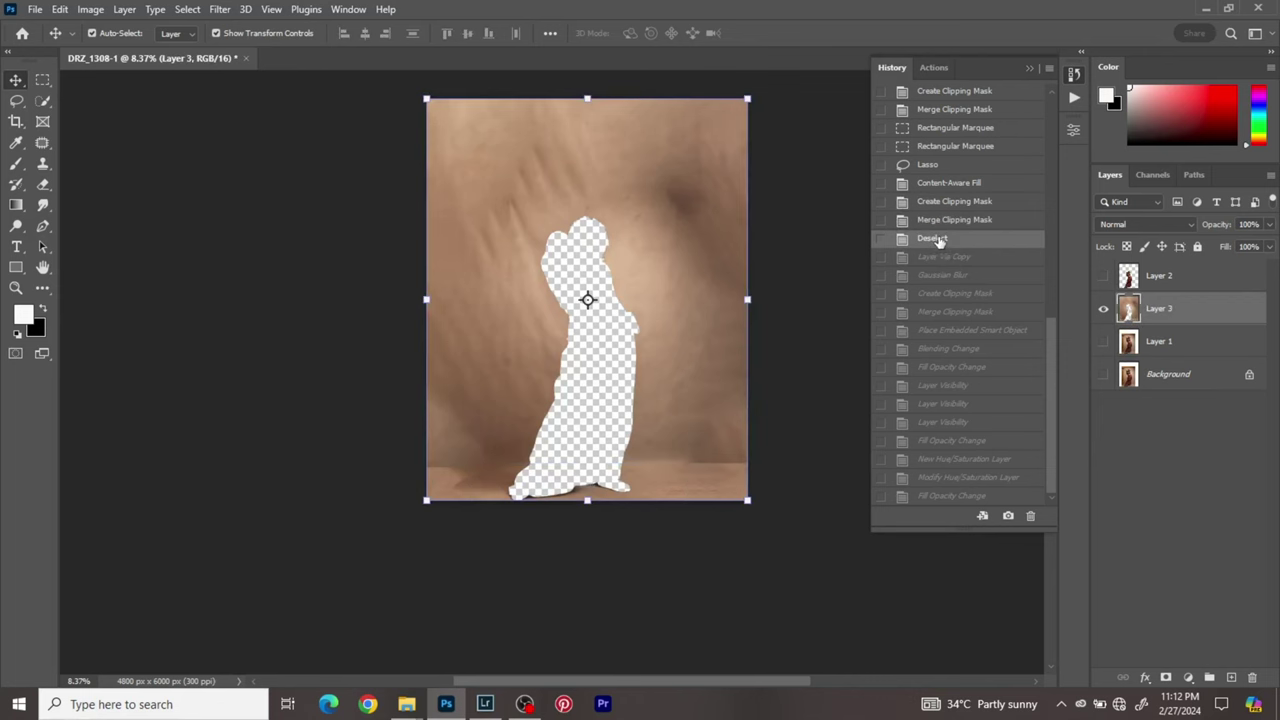
scroll(578, 318, up, 3)
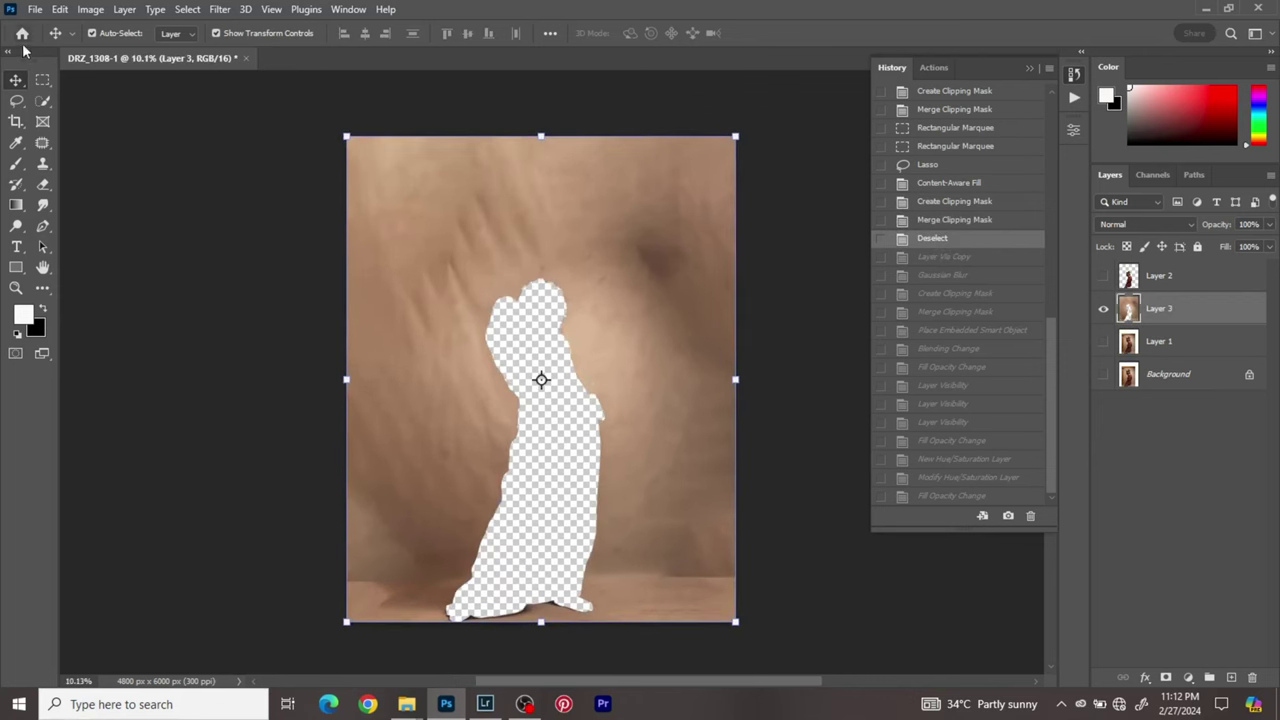
- Select the backdrop across the full canvas width down to the floor line and add an off-white Solid Color fill layer (f9f8f8)
click(43, 80)
drag(317, 117, 757, 578)
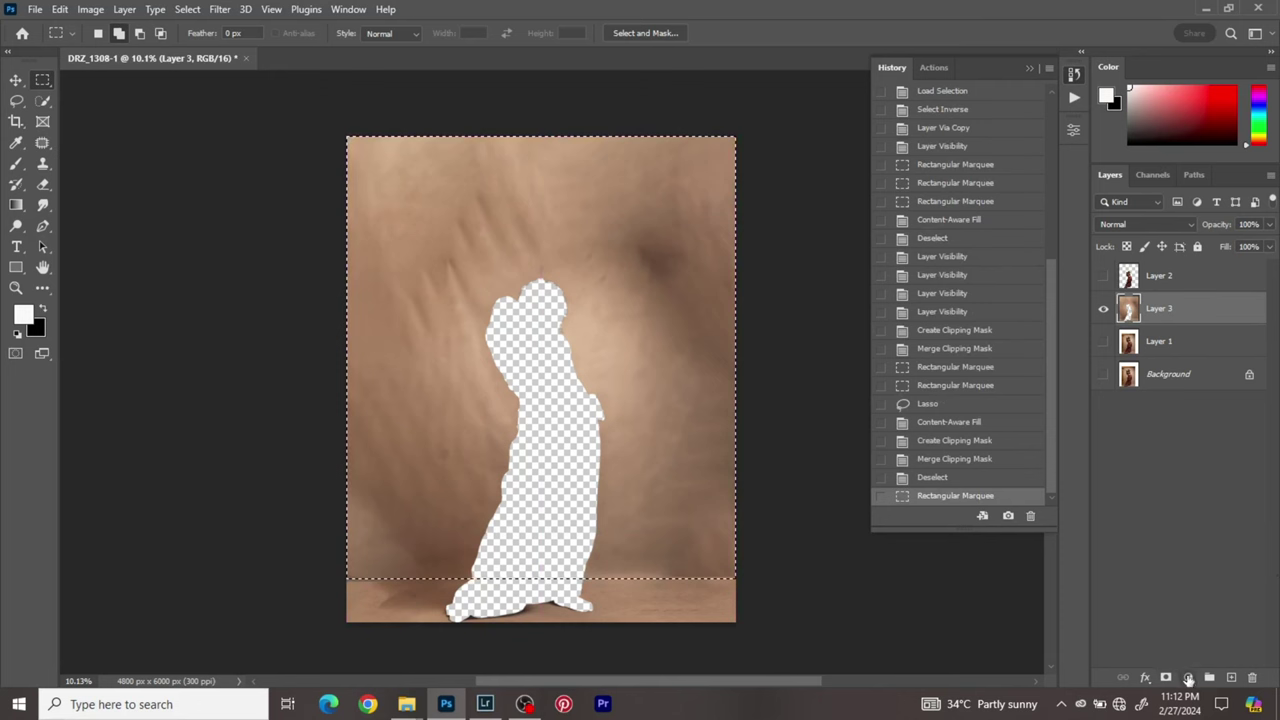
click(1188, 679)
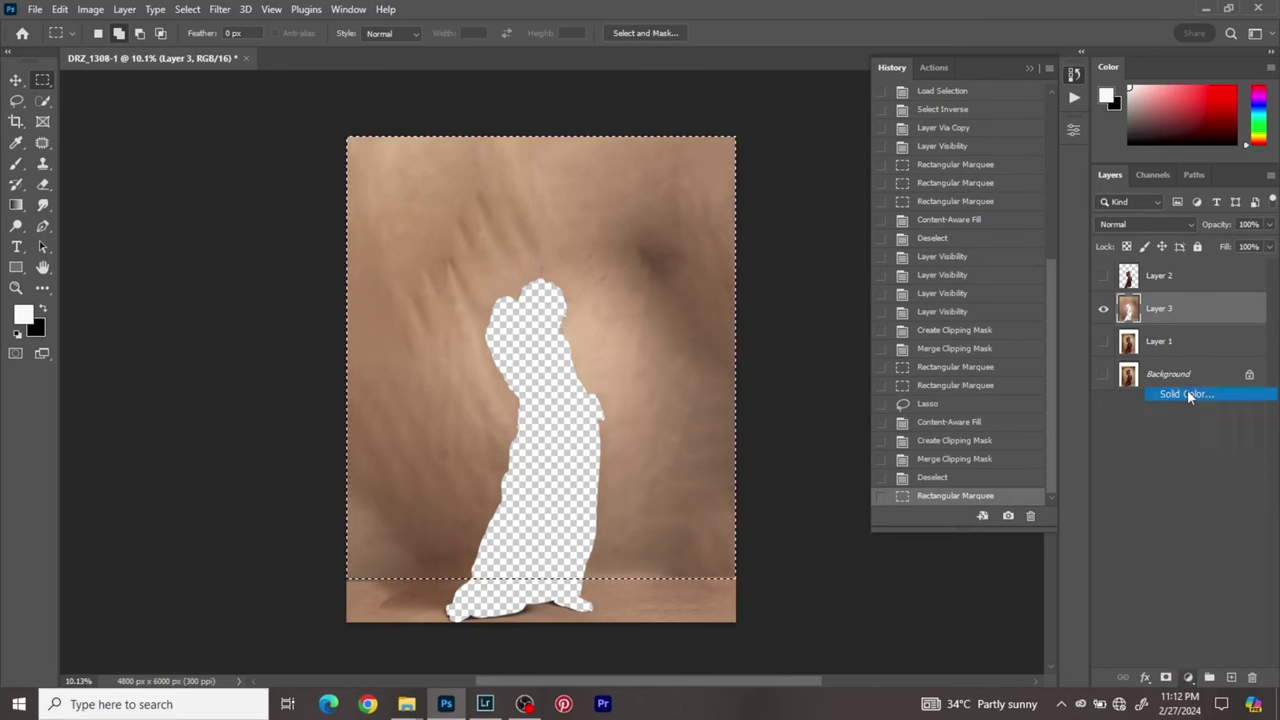
click(1187, 395)
click(1220, 244)
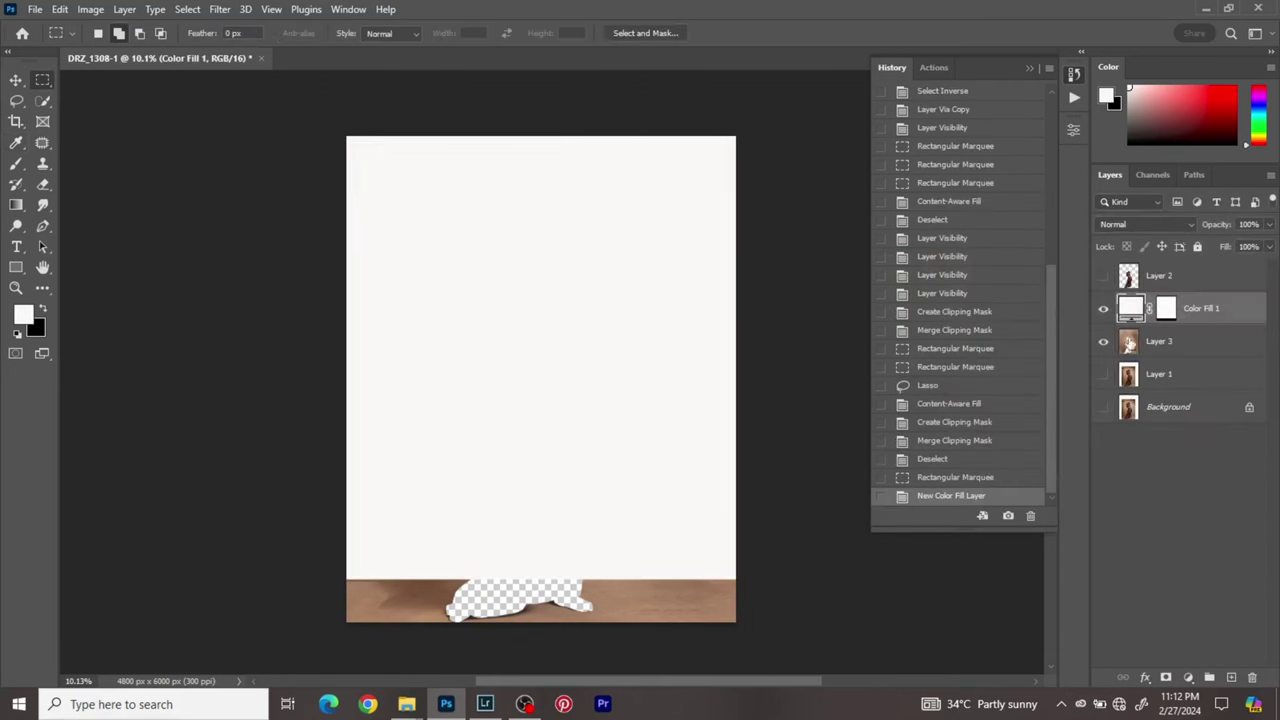
- Hide Color Fill 1 and Layer 3, show Layer 1, and recolor the fill with the beige sampled from the original backdrop beside the woman's head
click(1103, 309)
double_click(1131, 308)
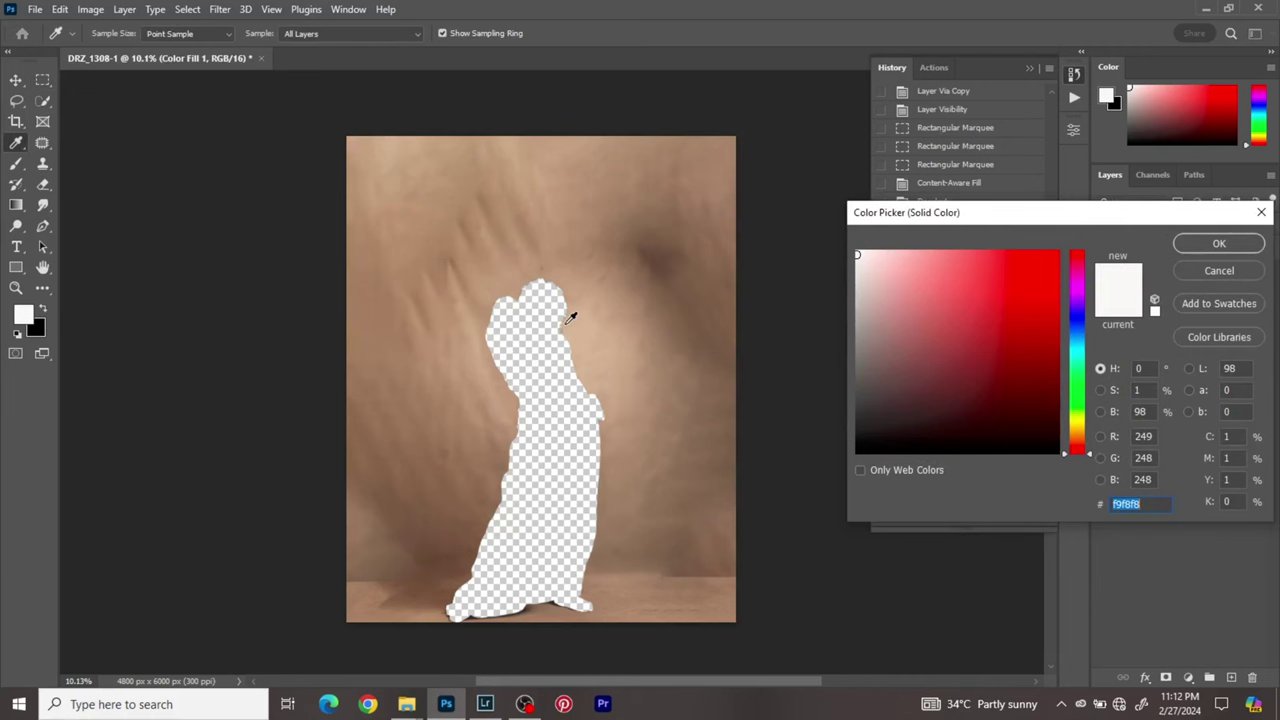
click(1213, 269)
click(1103, 341)
click(1102, 374)
click(1103, 375)
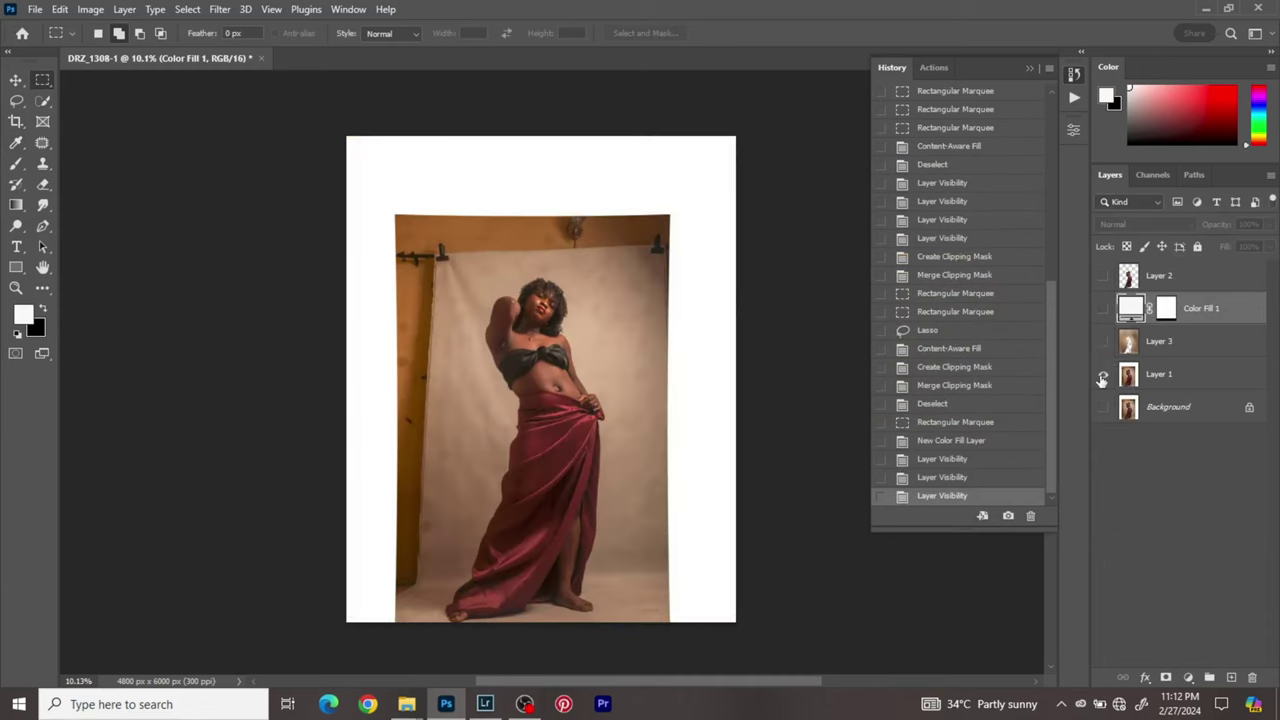
double_click(1131, 310)
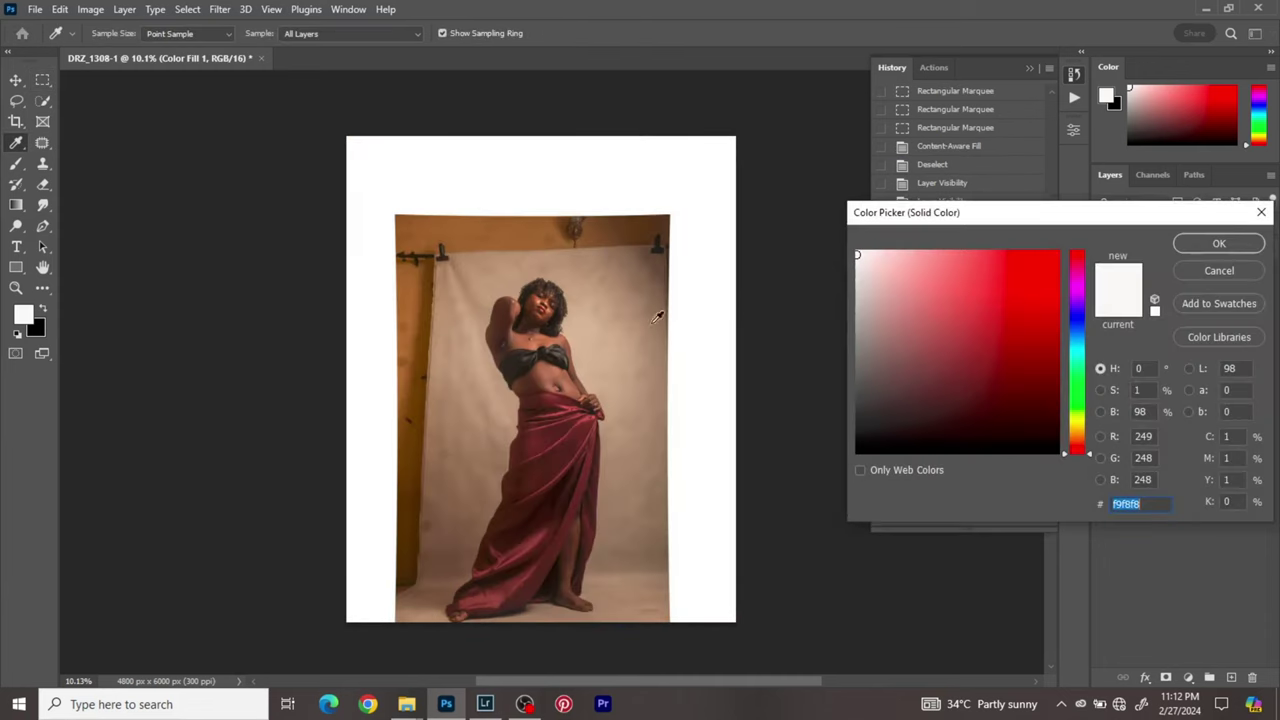
click(567, 319)
click(1186, 250)
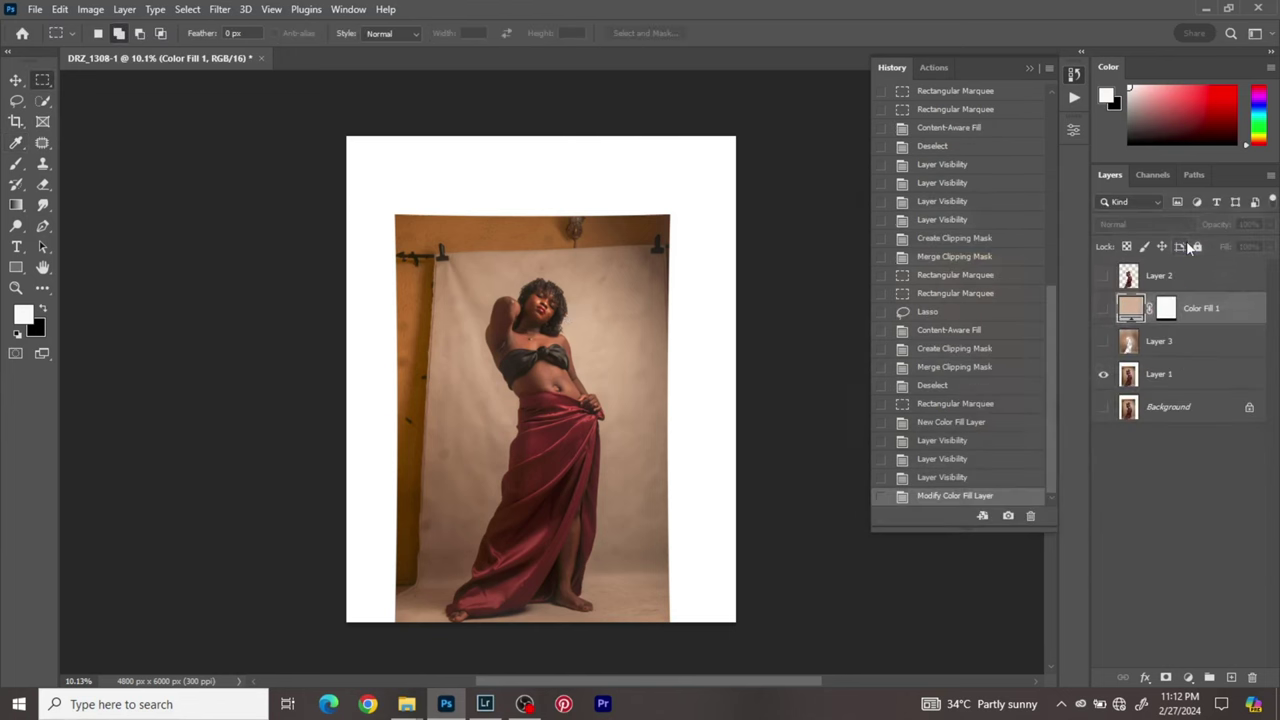
- Show Color Fill 1, Layer 3, Layer 2 and the Background again and set Color Fill 1's fill to 50%
click(1103, 309)
click(1103, 341)
click(1103, 275)
click(1103, 407)
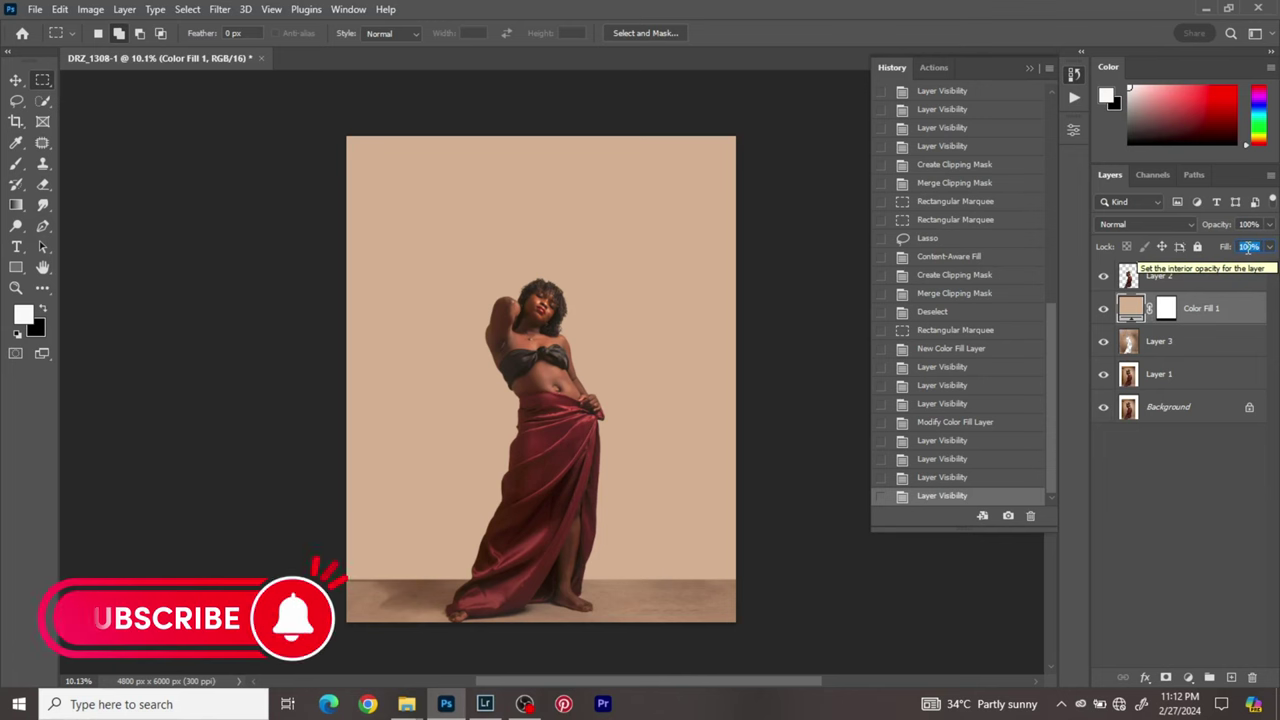
text(50)
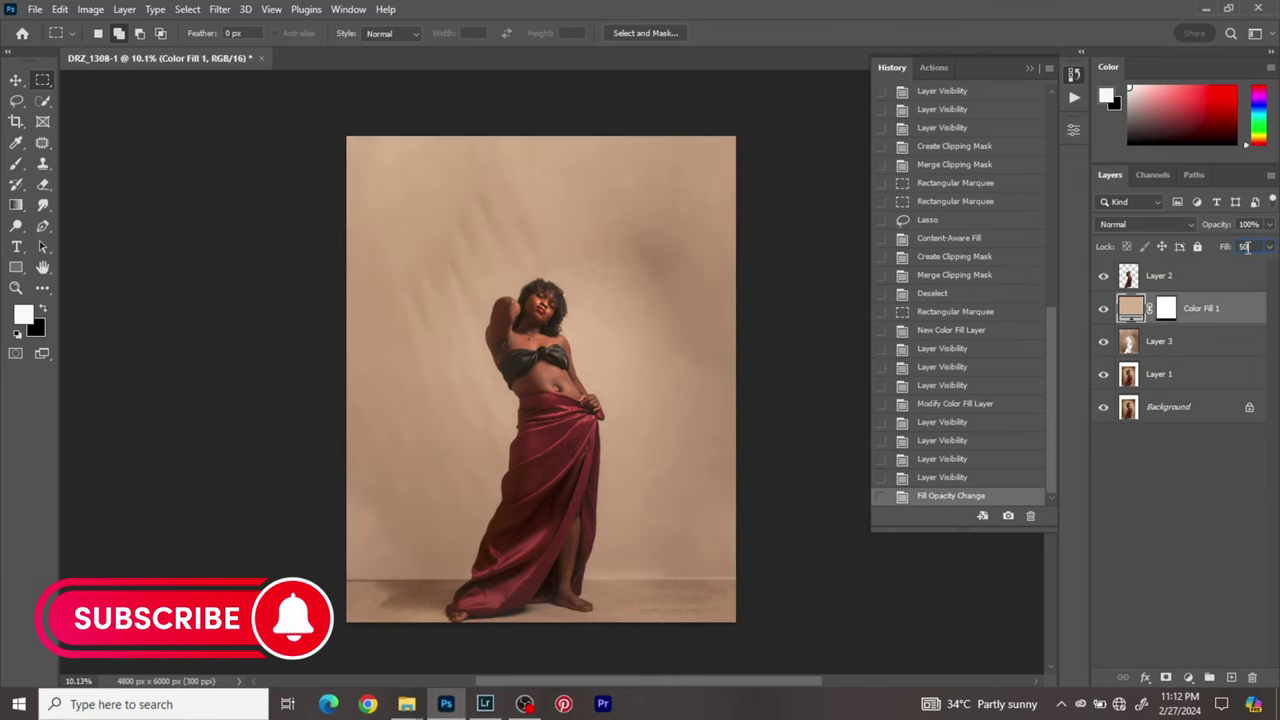
key(Return)
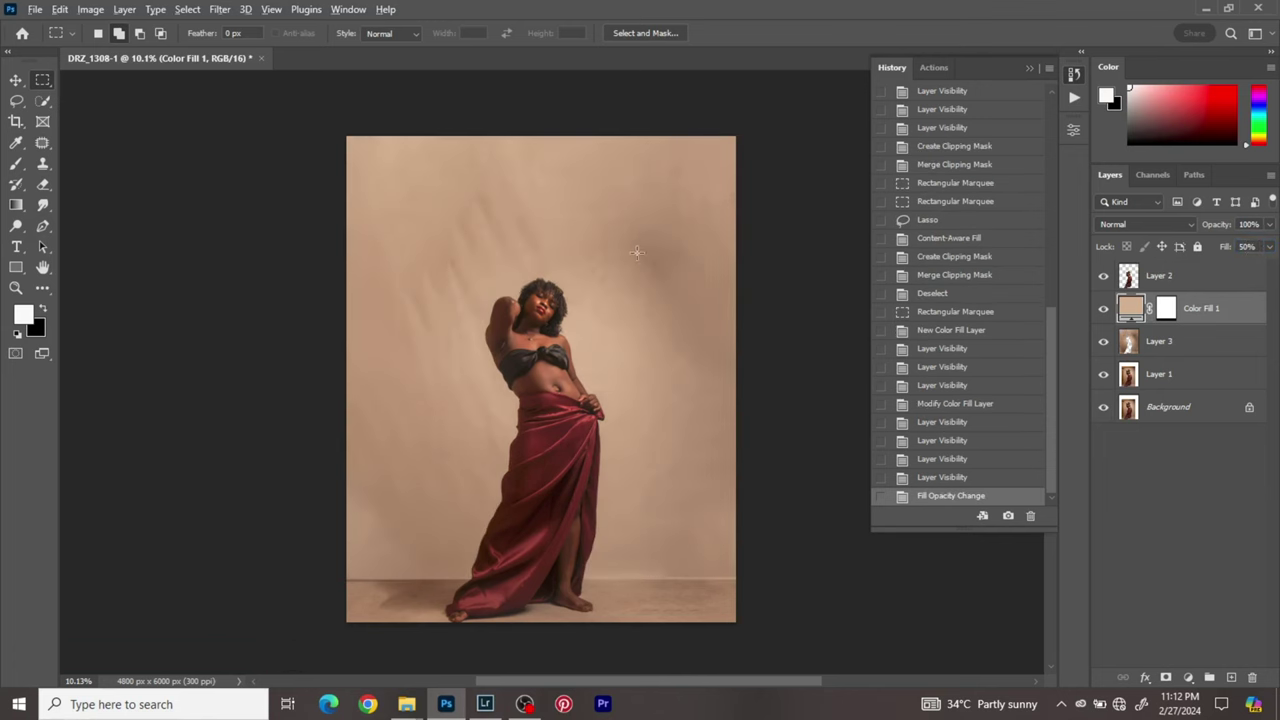
- Clip Color Fill 1 to Layer 3 and merge the clipping mask
scroll(636, 252, down, 1)
right_click(1208, 322)
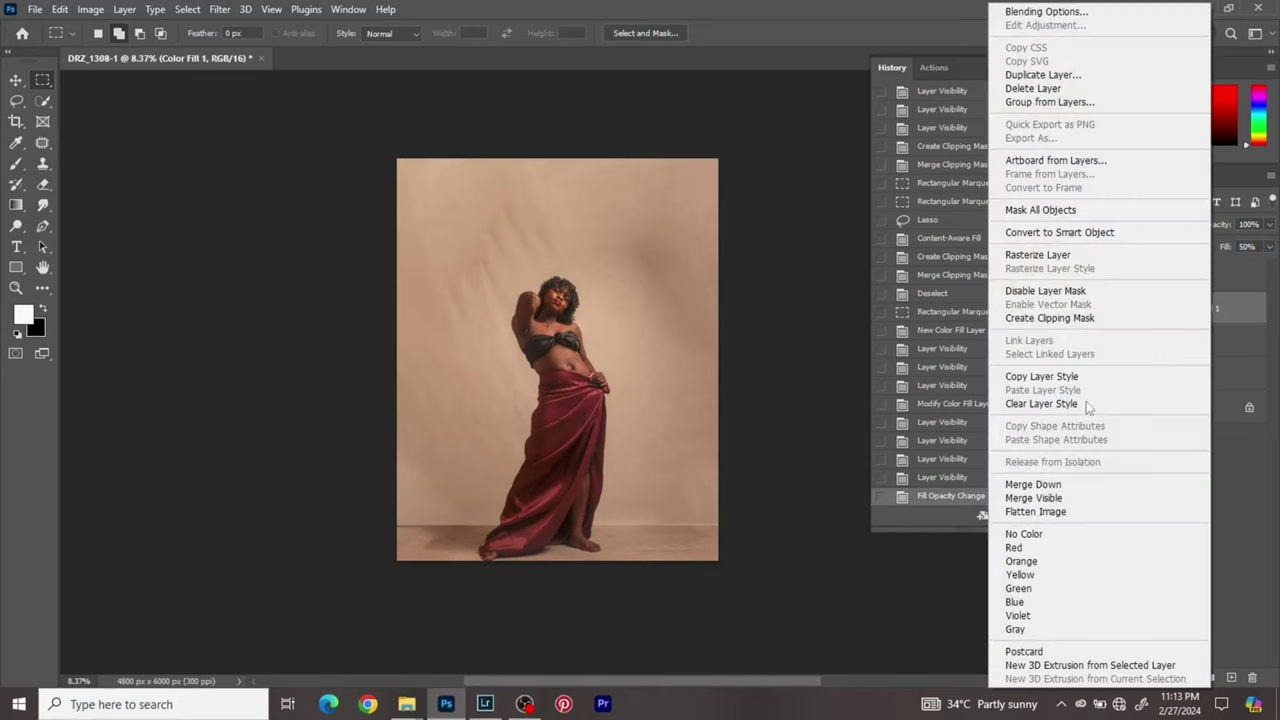
click(1049, 318)
right_click(1200, 343)
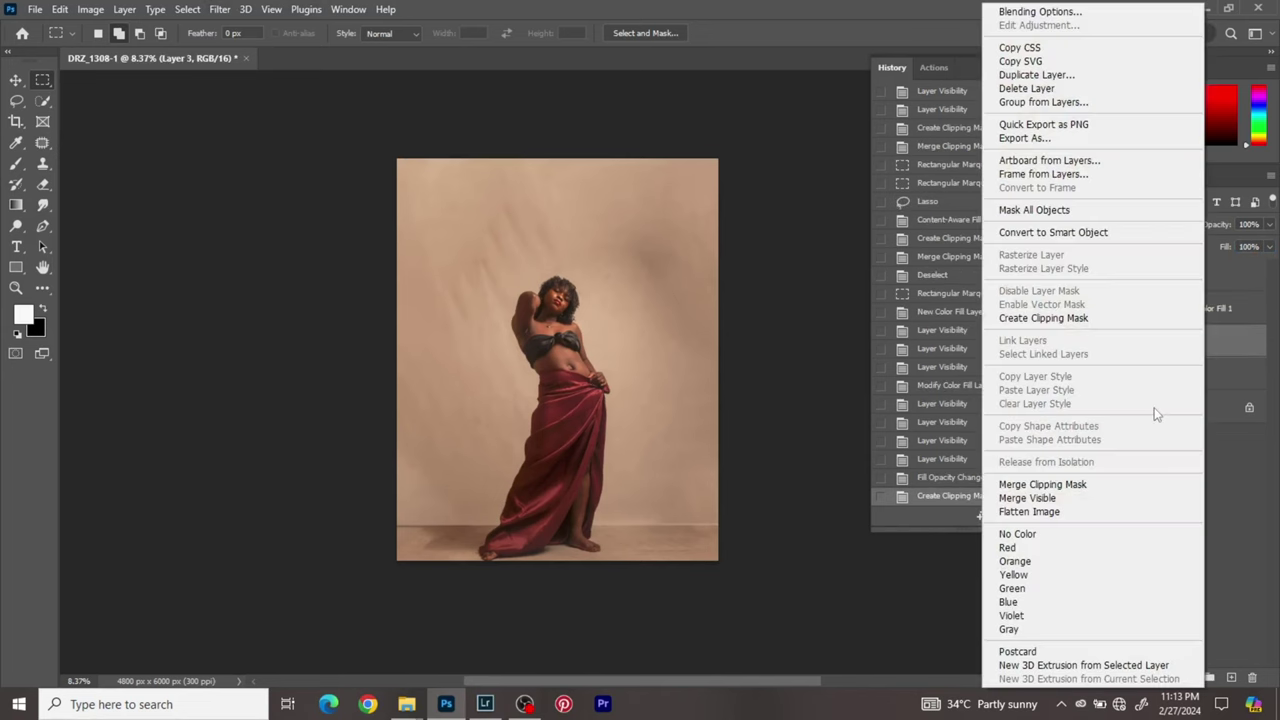
click(1080, 484)
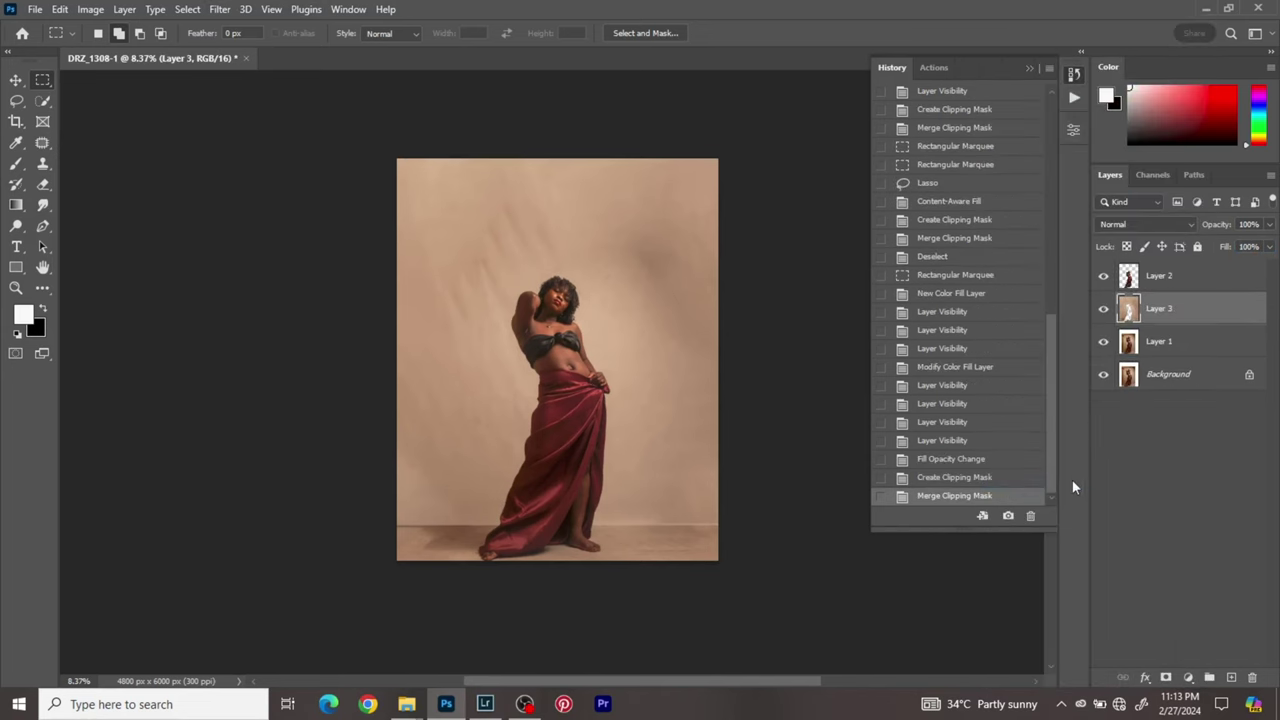
- Duplicate Layer 3 and apply an 80-pixel Gaussian Blur to the copy
key(ctrl+j)
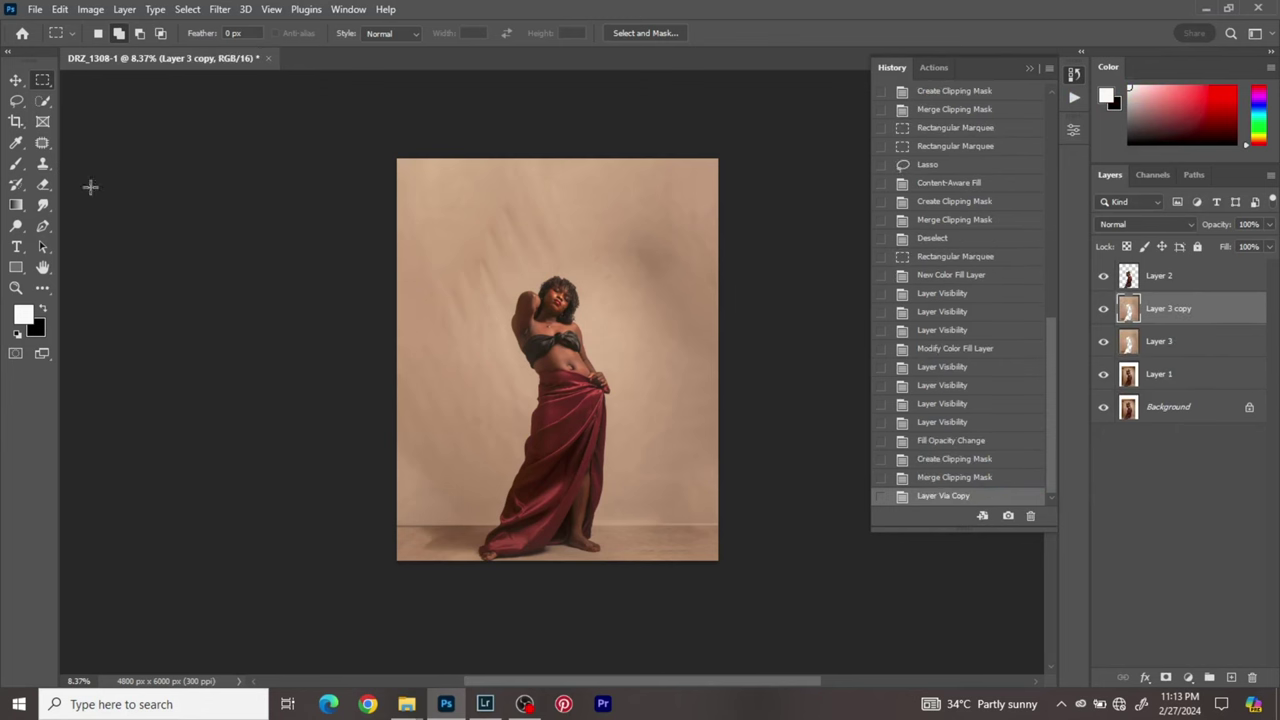
click(220, 9)
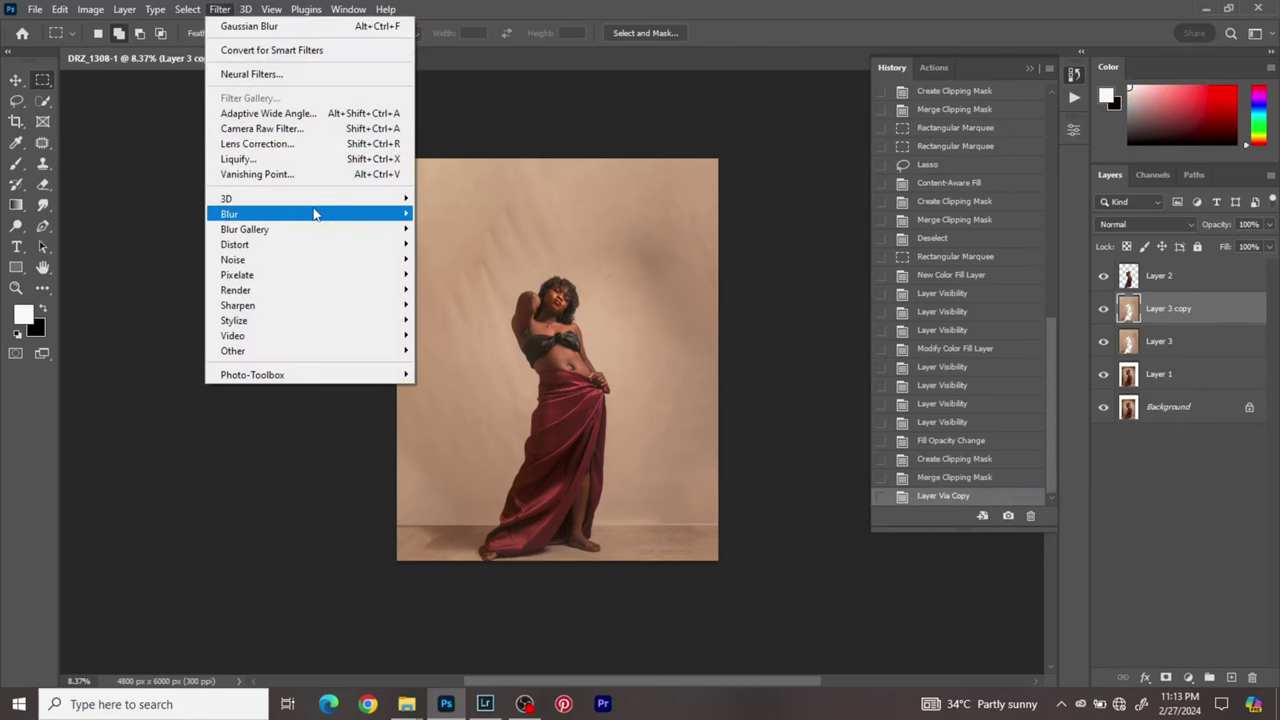
mouse_move(338, 222)
click(440, 274)
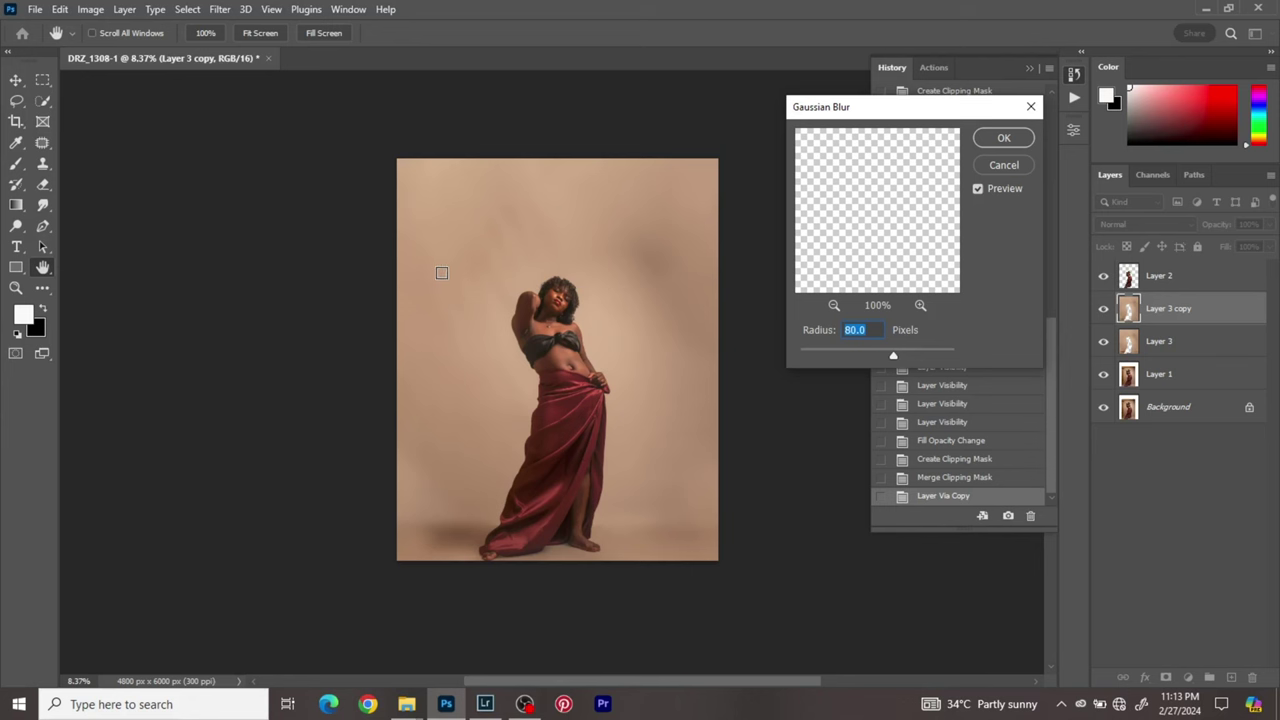
key(alt)
click(1004, 139)
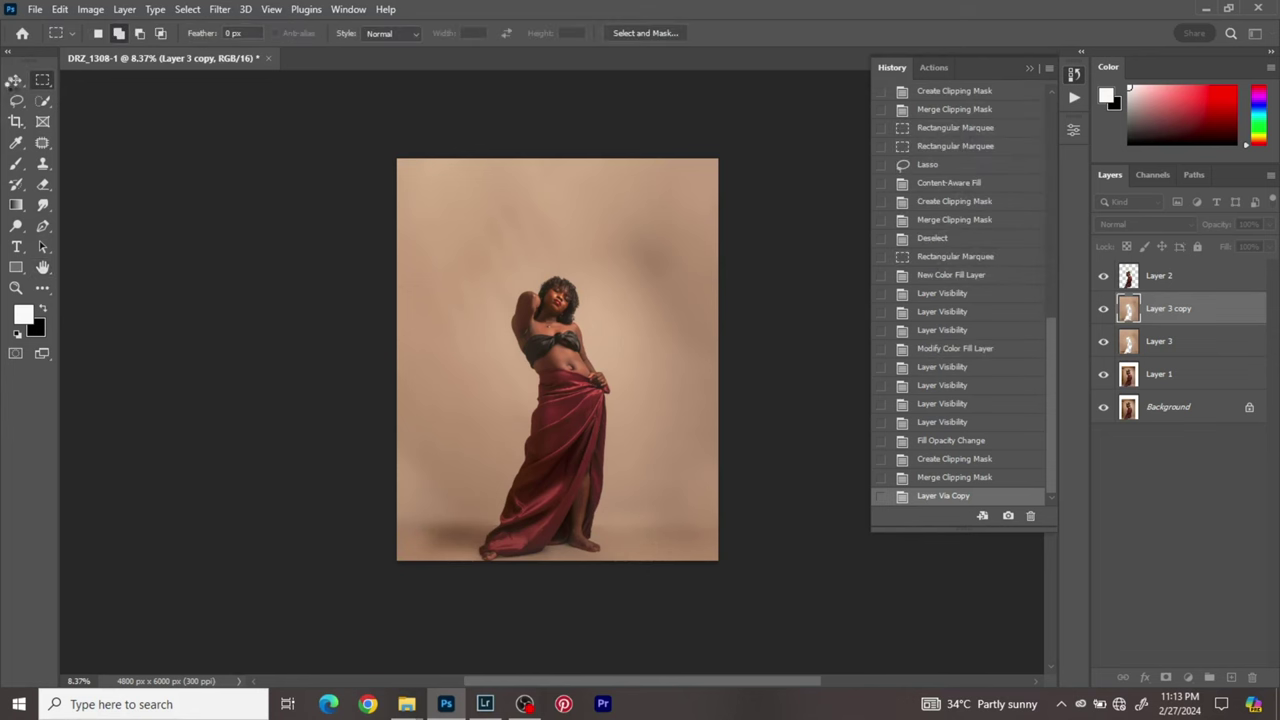
- Compare the blurred backdrop with the original Background by isolating that layer and restoring the others, and examine the whole portrait
click(14, 80)
scroll(619, 320, up, 1)
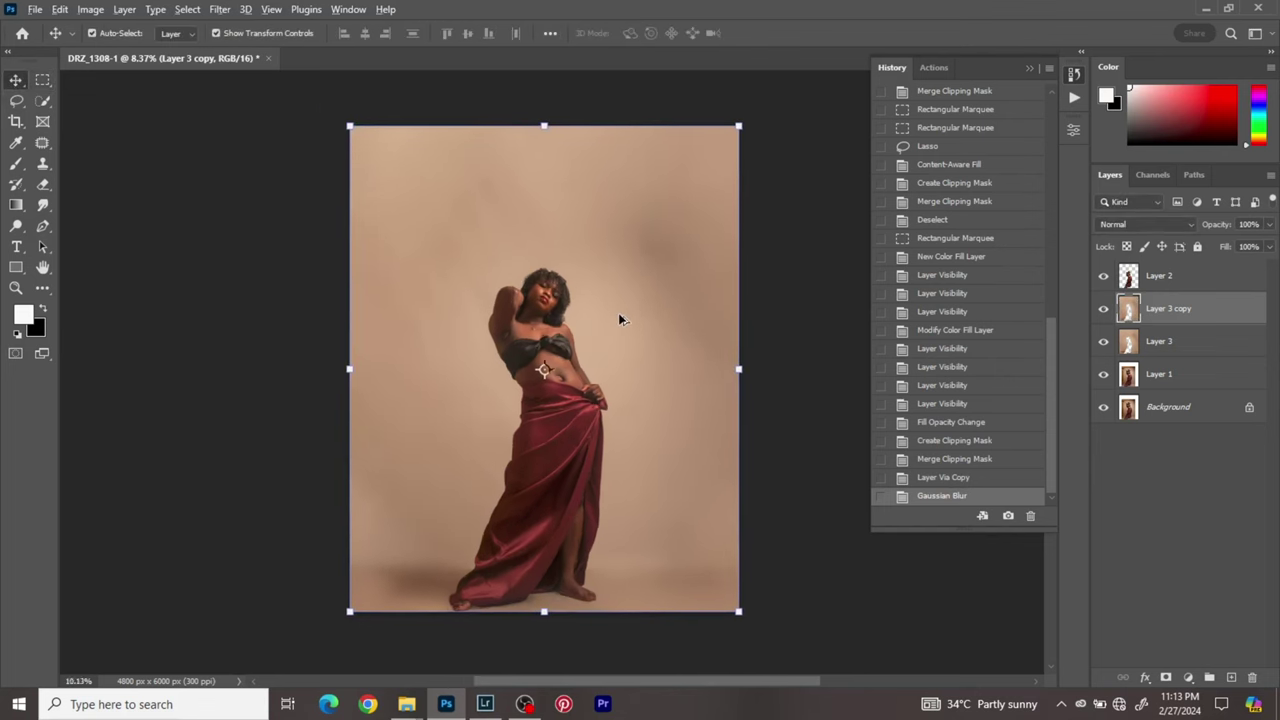
scroll(619, 320, up, 2)
alt+click(1104, 410)
alt+click(1104, 410)
alt+click(1104, 412)
alt+click(1104, 412)
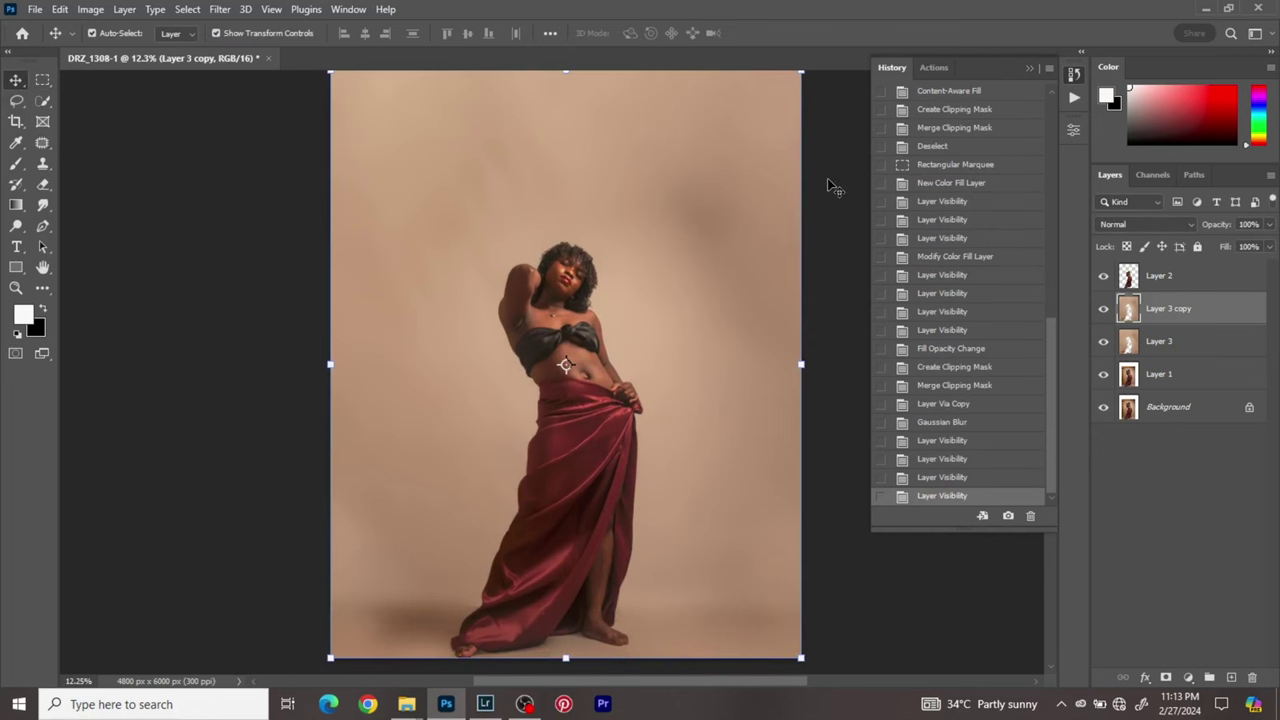
scroll(545, 288, down, 1)
scroll(546, 288, up, 1)
scroll(549, 287, down, 1)
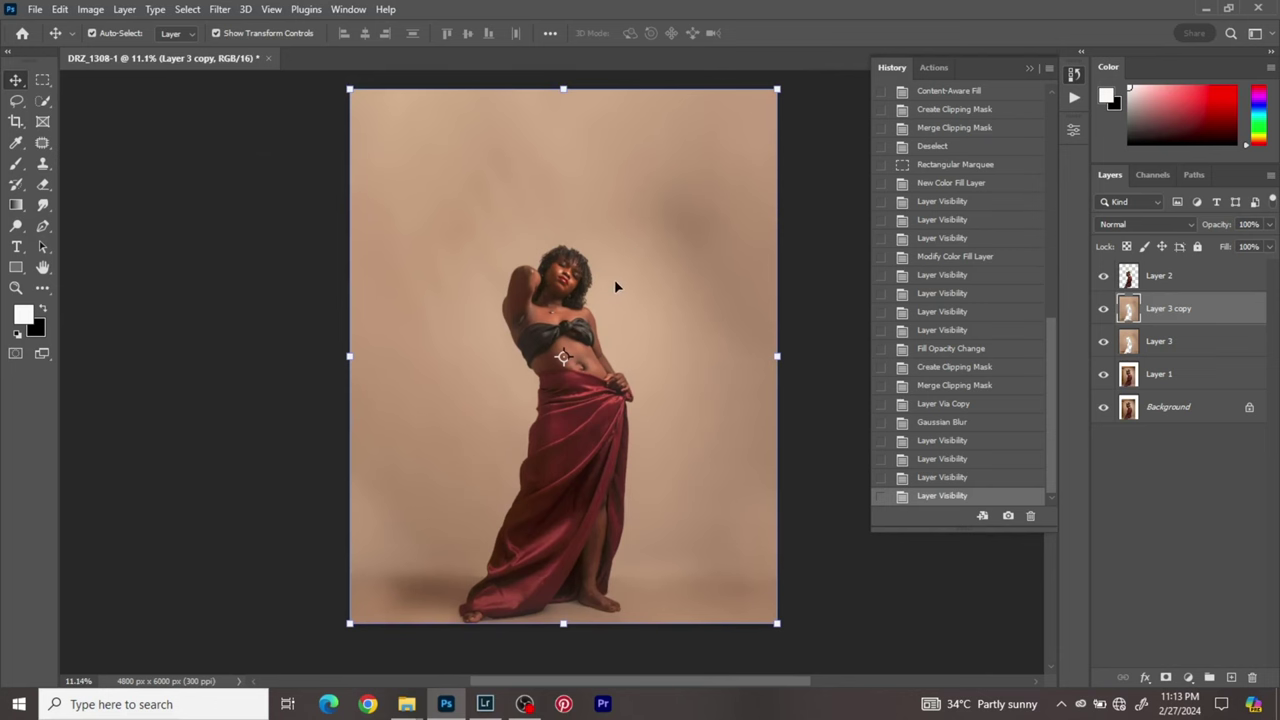
scroll(637, 279, up, 1)
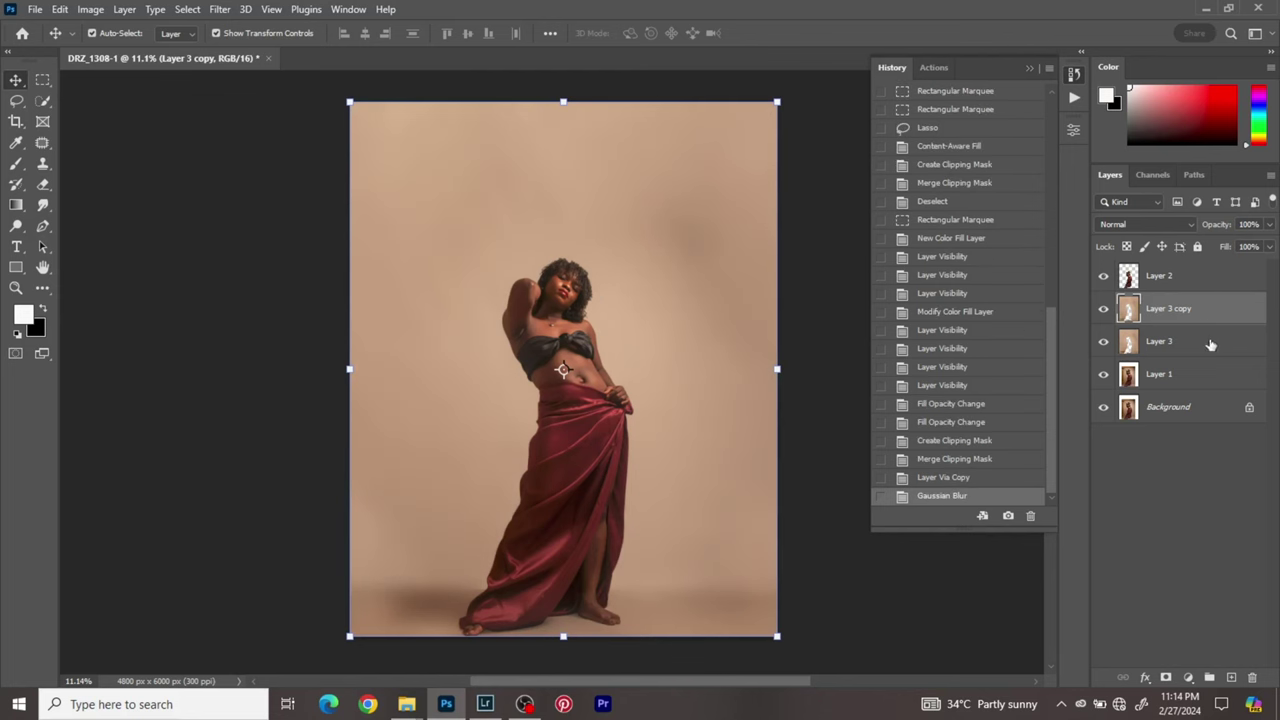
- Clip Layer 3 copy to Layer 3 and keep the copy selected
right_click(1218, 328)
click(1080, 318)
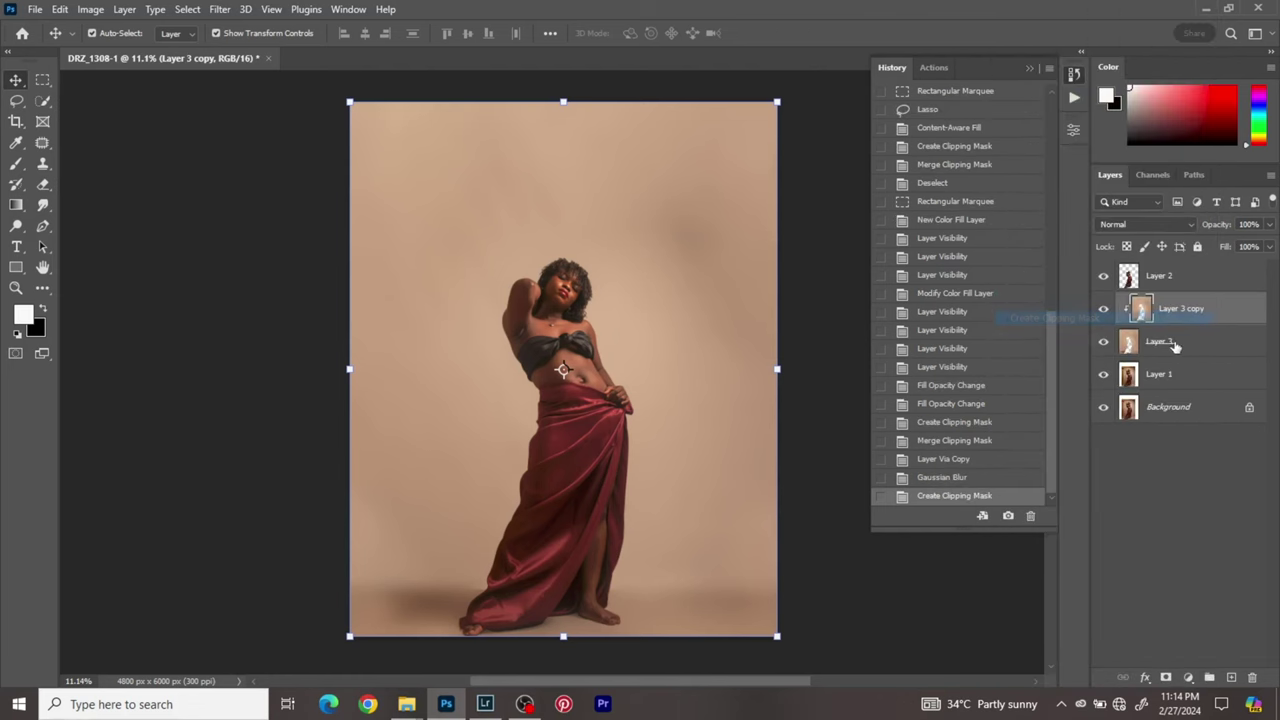
right_click(1193, 347)
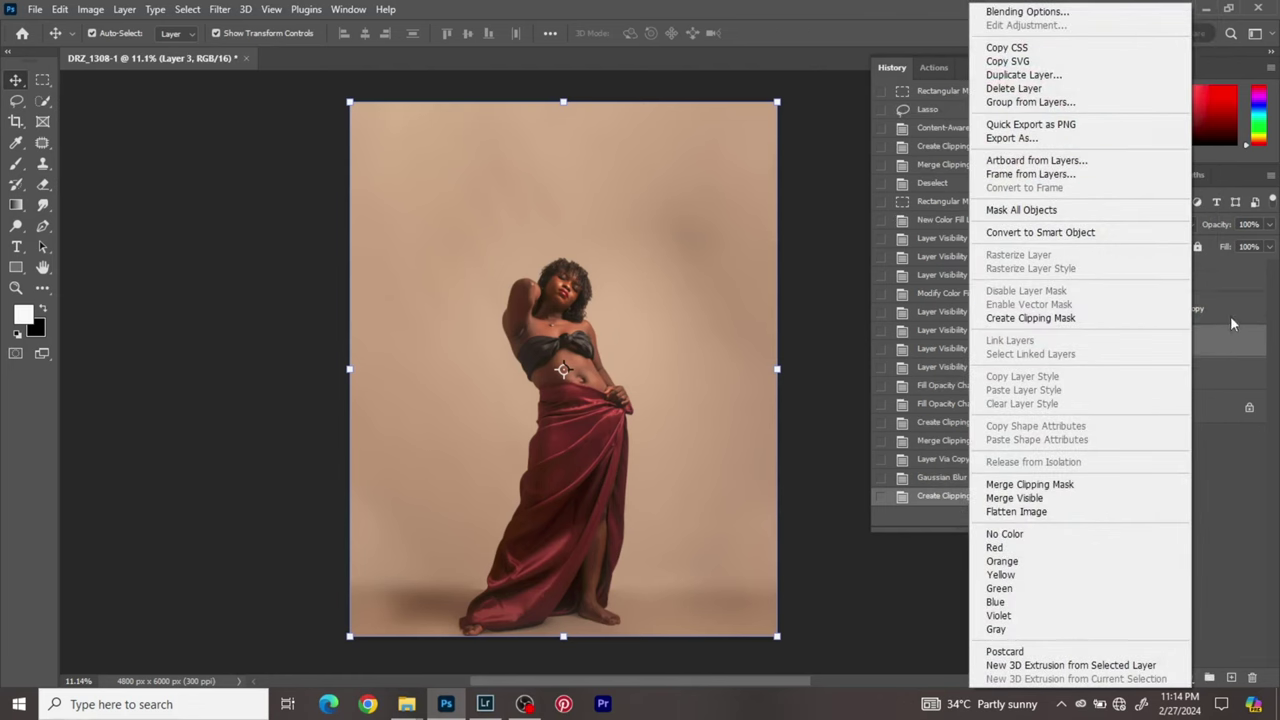
click(1233, 324)
click(1204, 311)
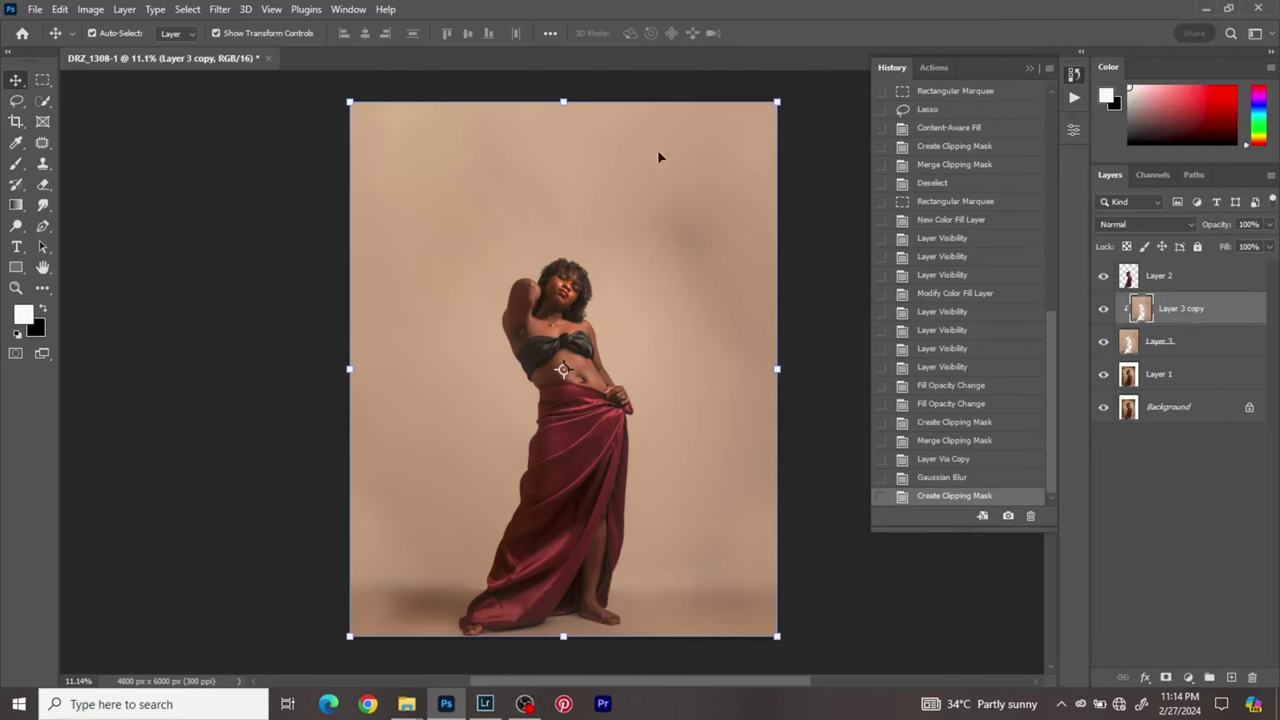
- Apply the Camera Raw Filter to Layer 3 copy with a grain amount of 35
click(219, 9)
click(244, 129)
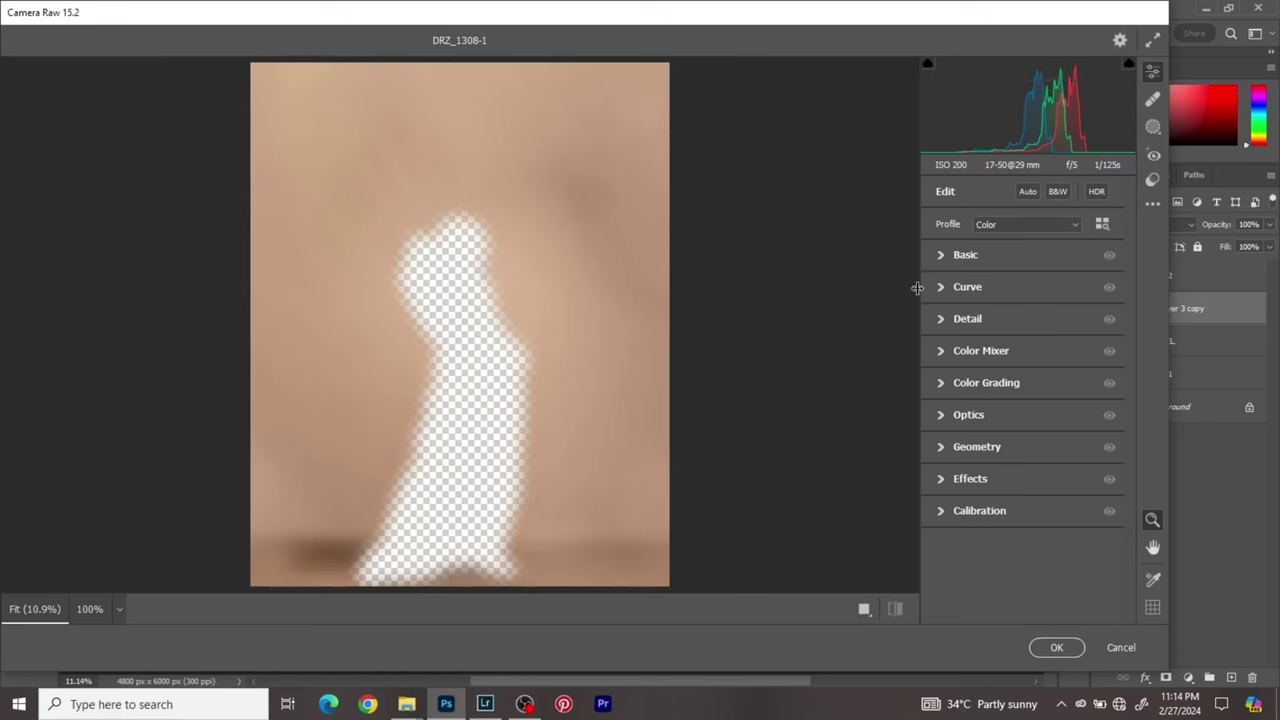
click(950, 489)
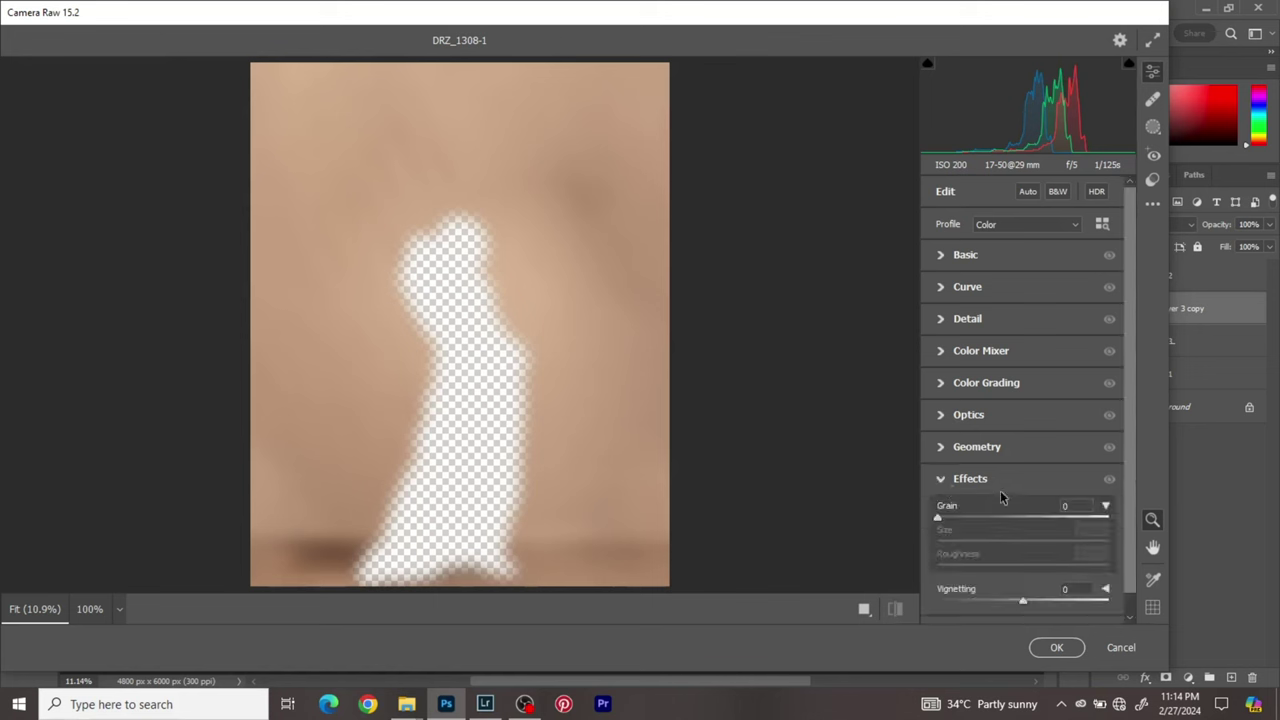
click(1068, 506)
click(990, 482)
click(990, 482)
click(1079, 517)
click(1069, 507)
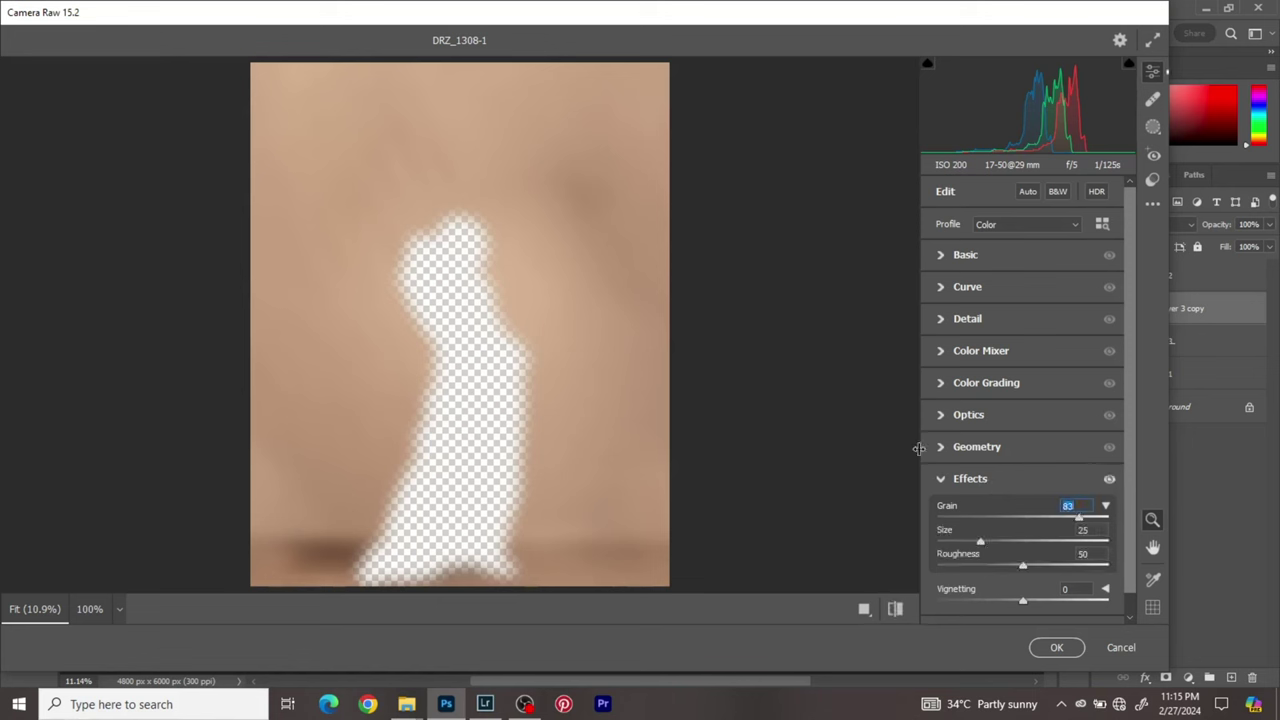
text(35)
click(970, 479)
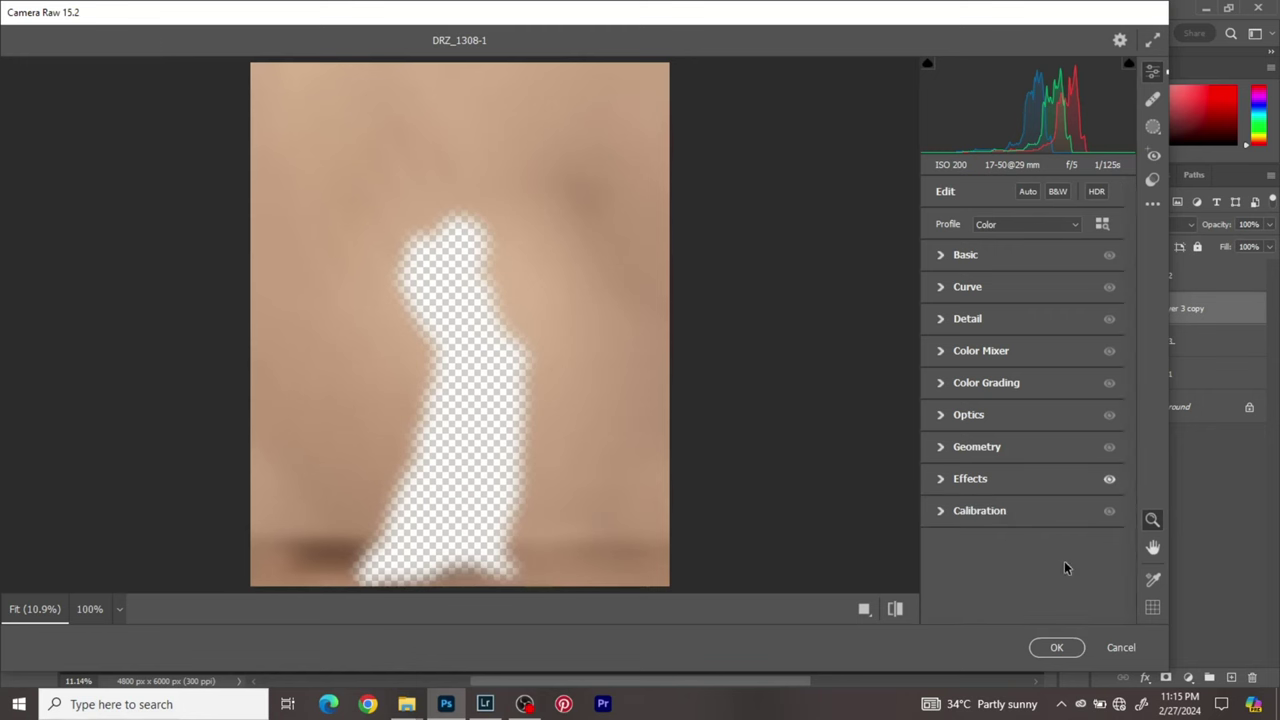
click(1056, 647)
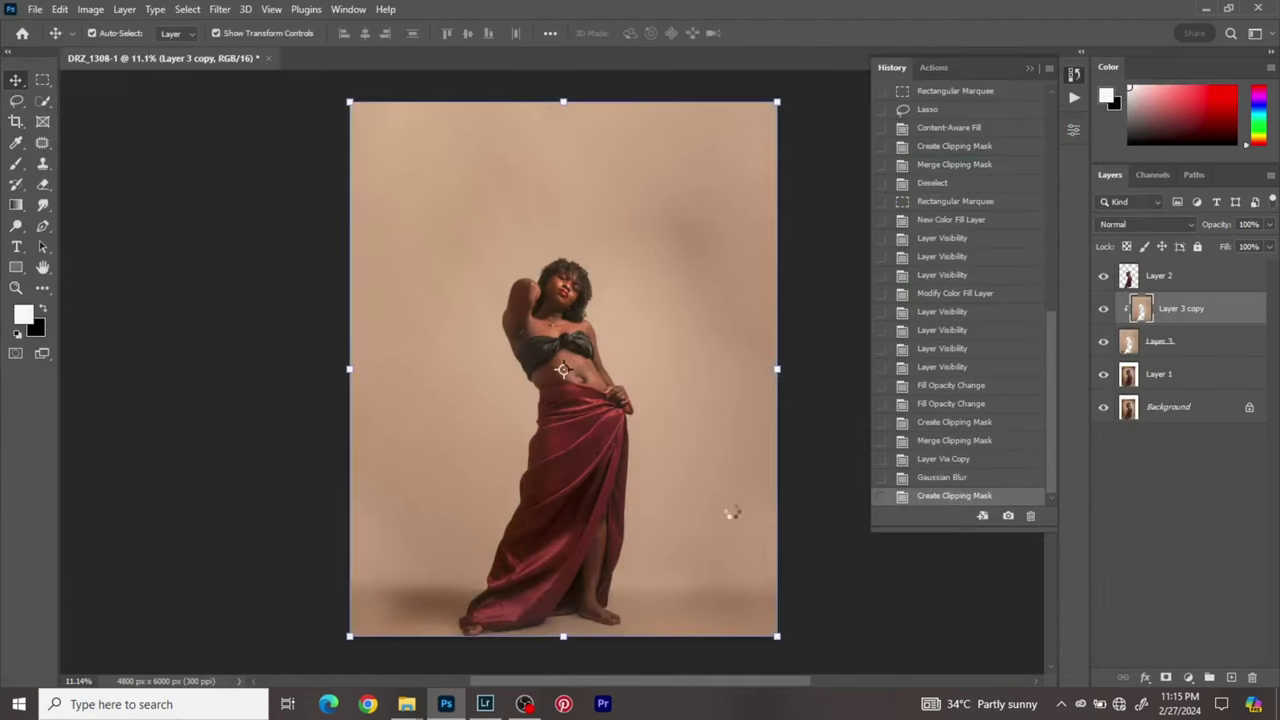
- Examine the grain around the woman's head and merge the clipped Layer 3 copy into Layer 3
scroll(525, 218, up, 5)
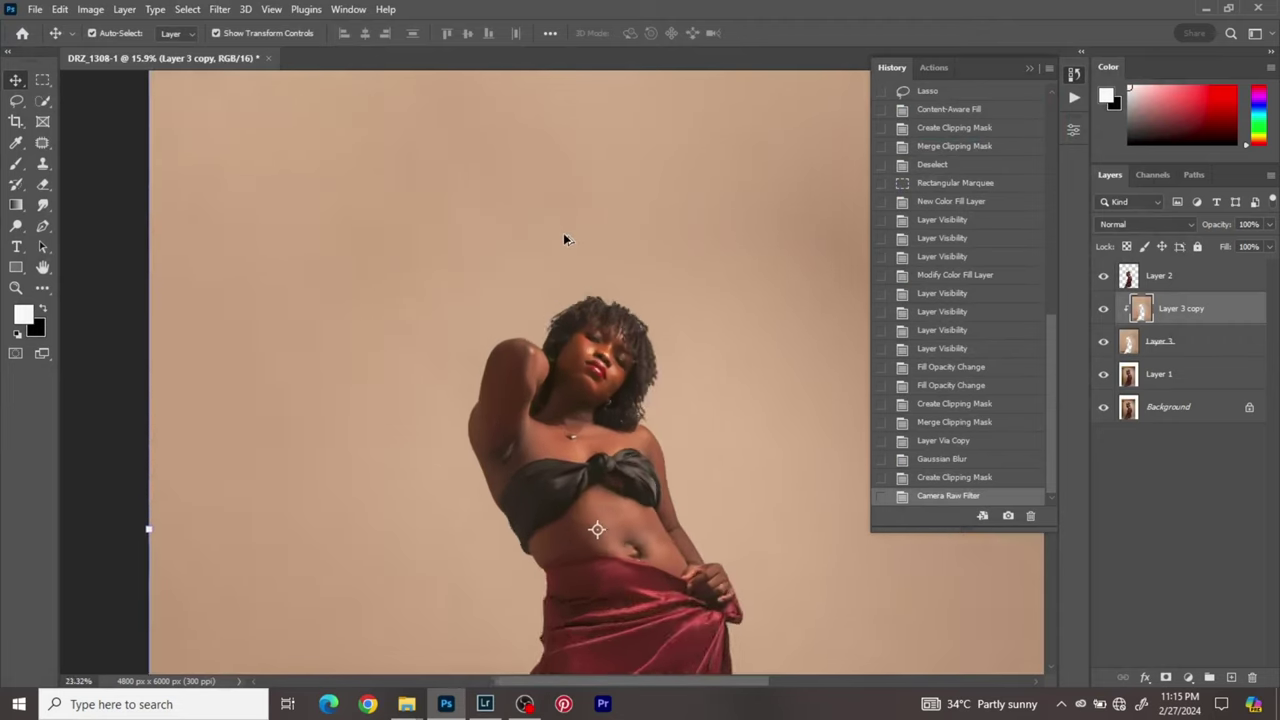
scroll(564, 239, up, 2)
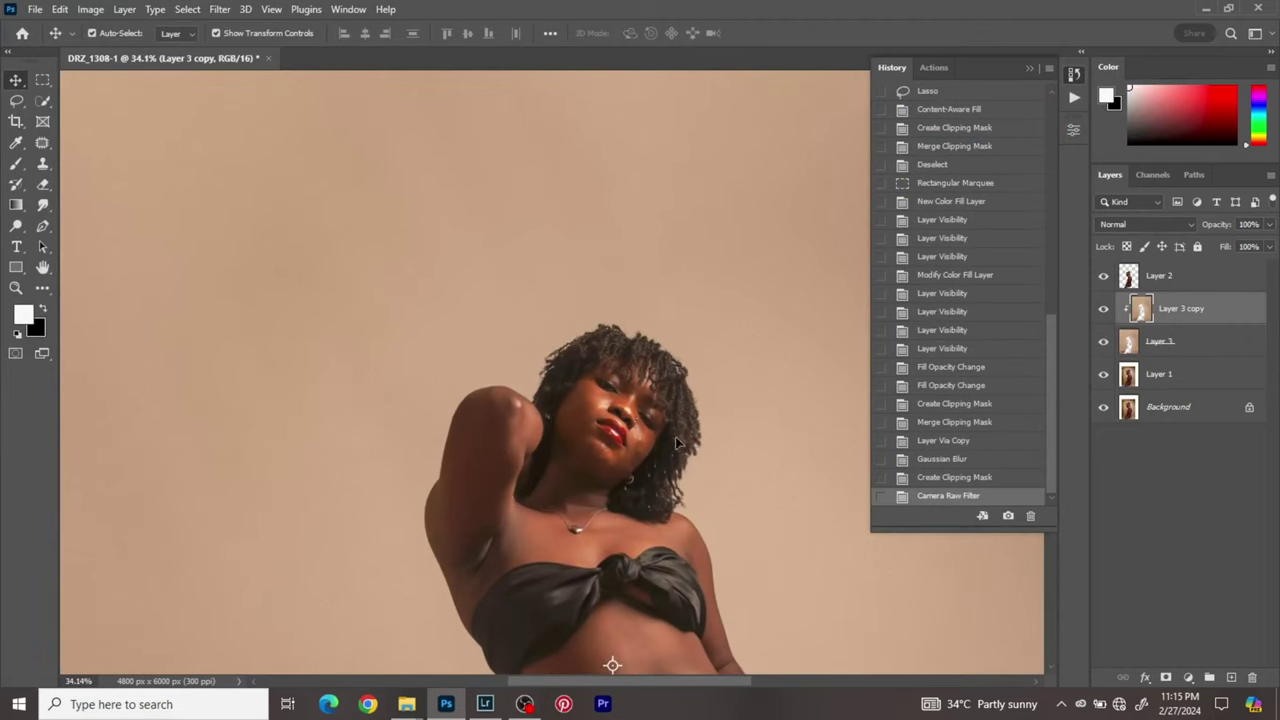
scroll(588, 340, down, 6)
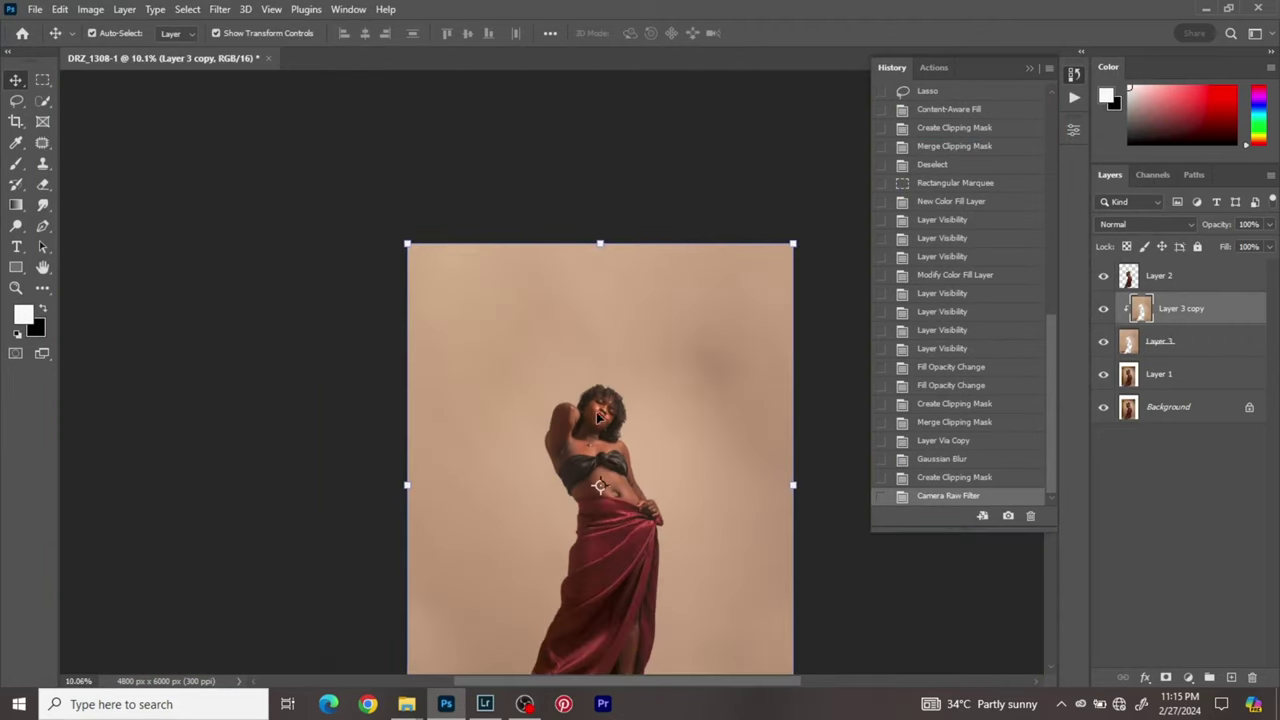
scroll(587, 340, down, 1)
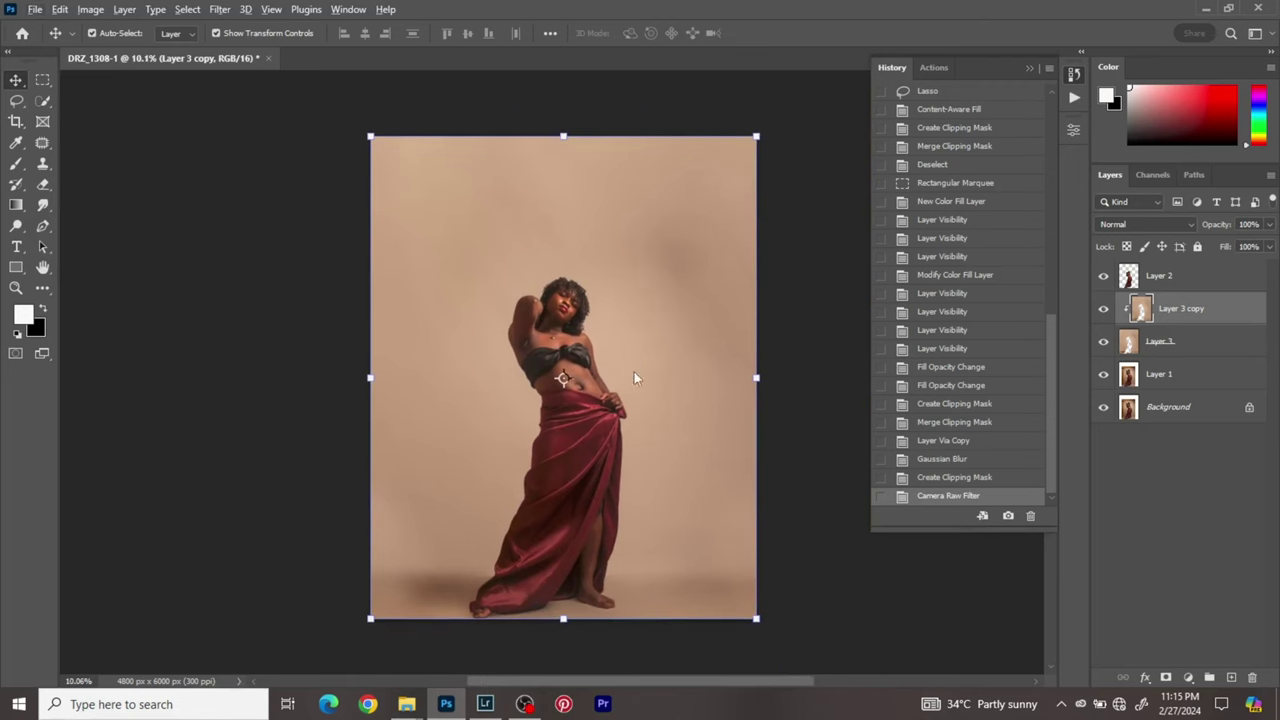
right_click(1210, 345)
click(1091, 486)
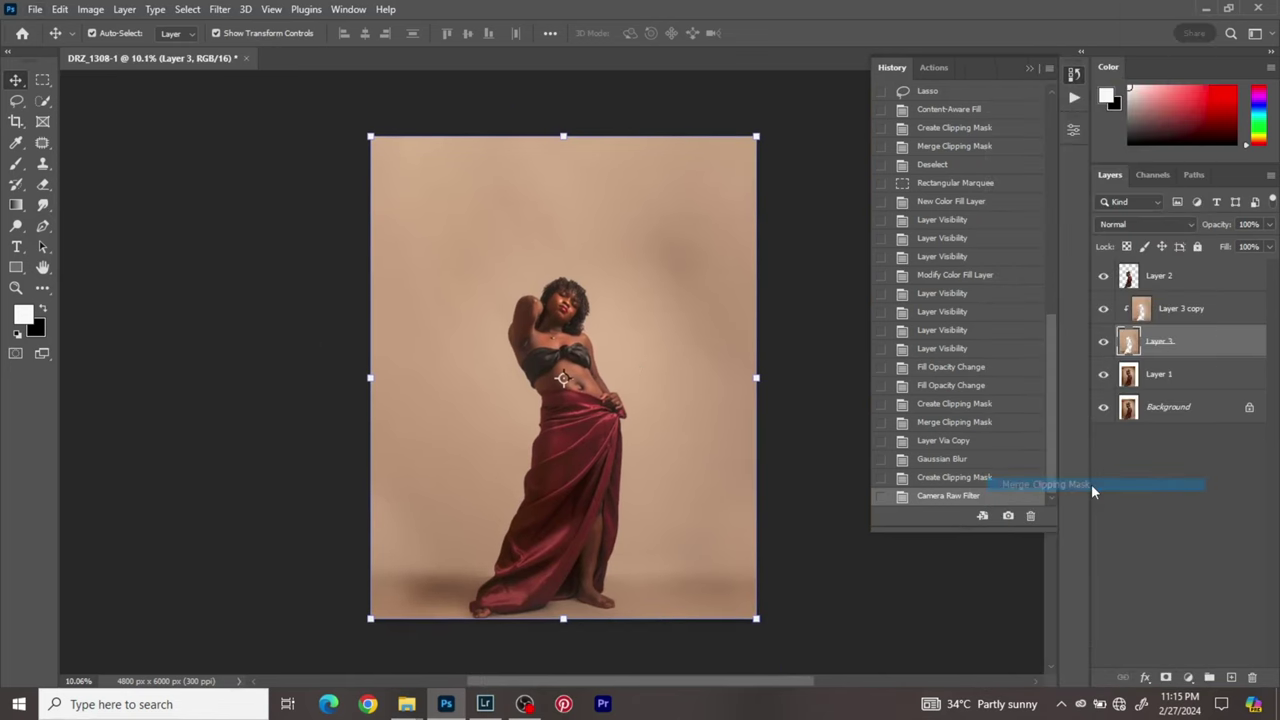
- Examine the merged backdrop around the whole figure and collapse the edit history
scroll(711, 447, up, 1)
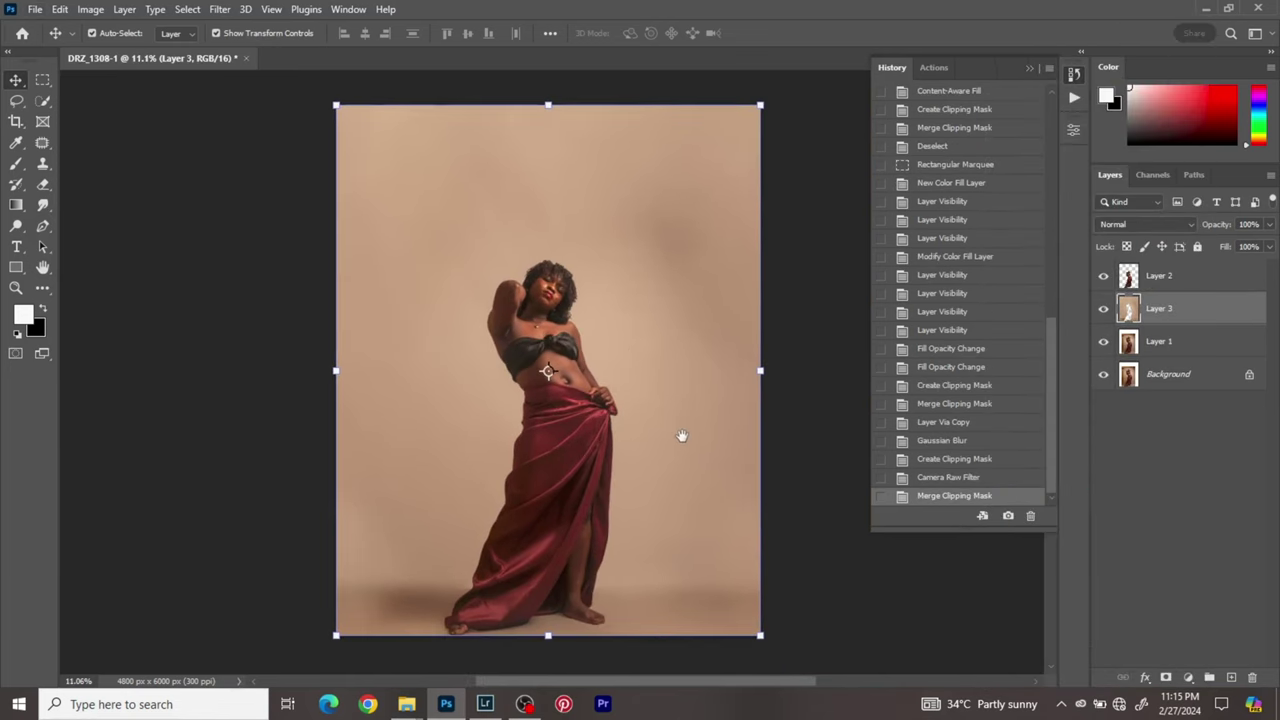
drag(682, 436, 695, 445)
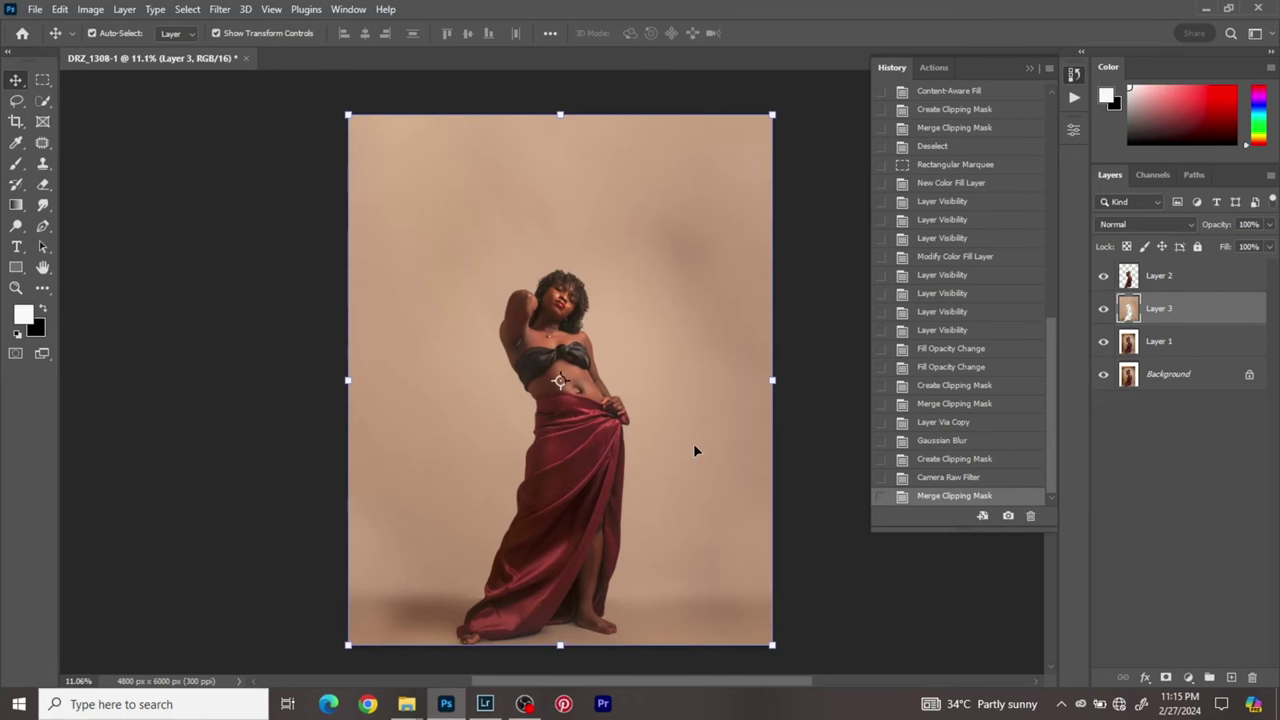
scroll(694, 449, up, 1)
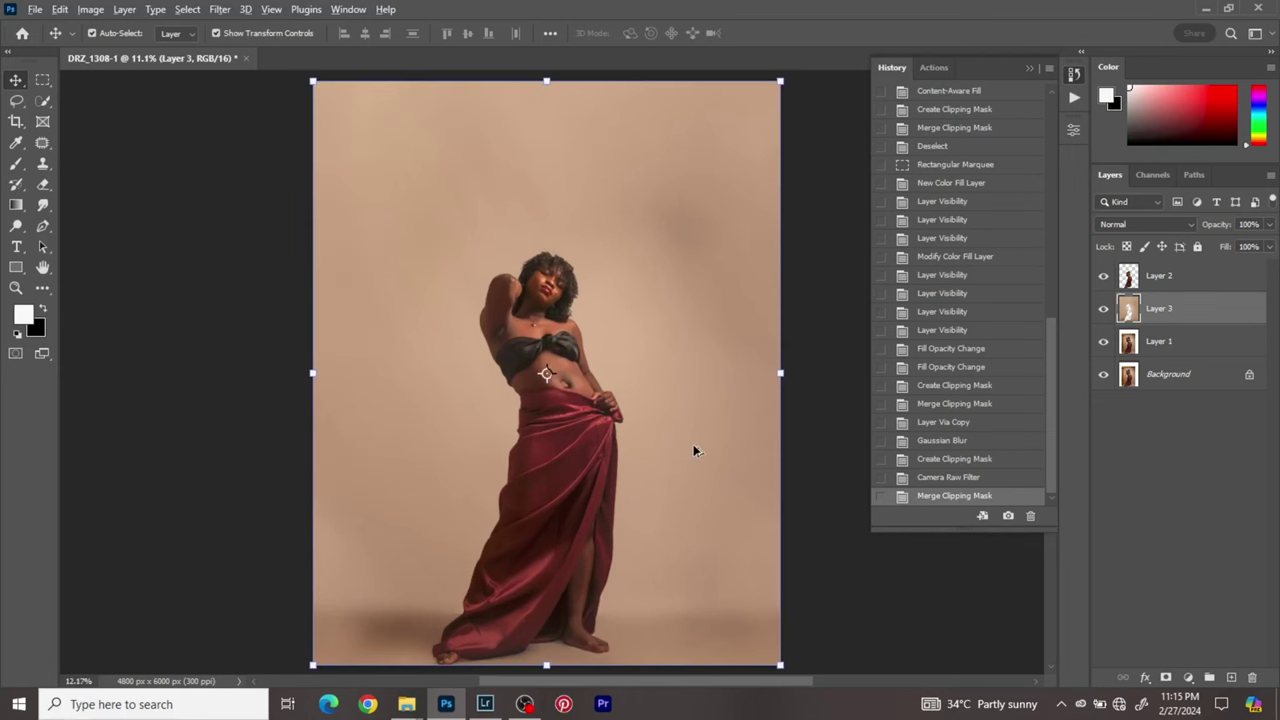
scroll(691, 450, down, 1)
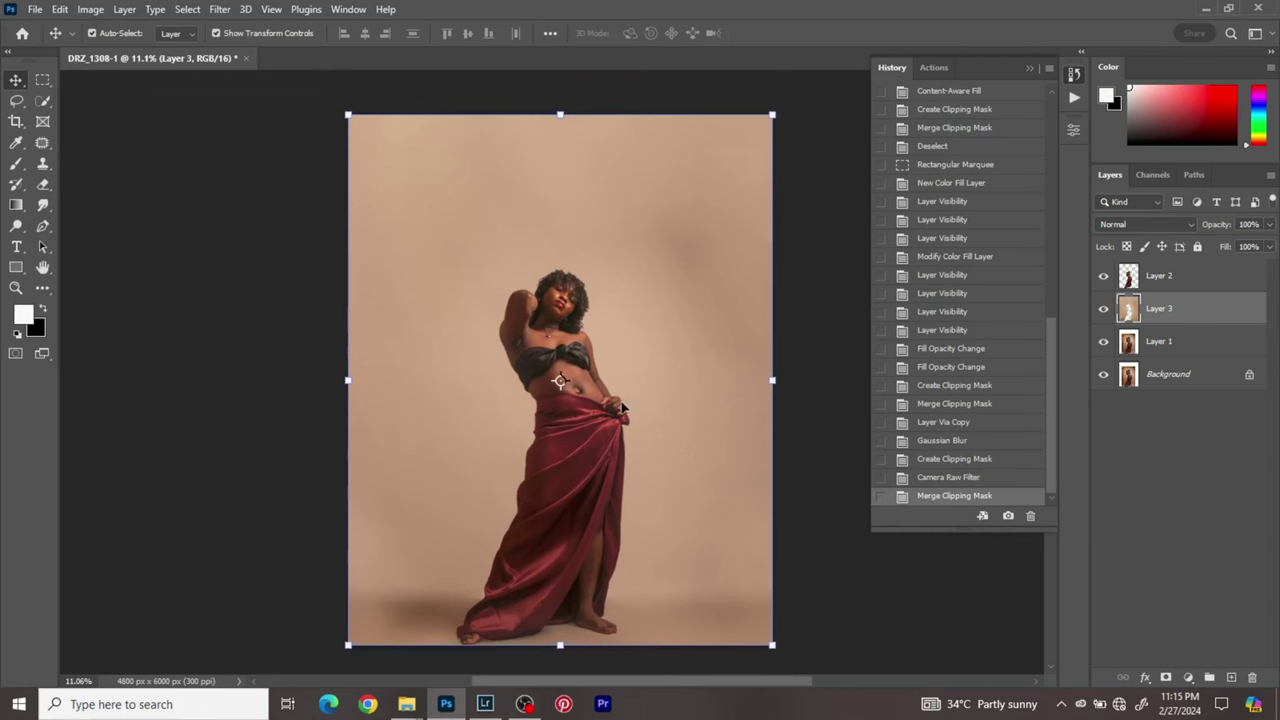
click(1074, 80)
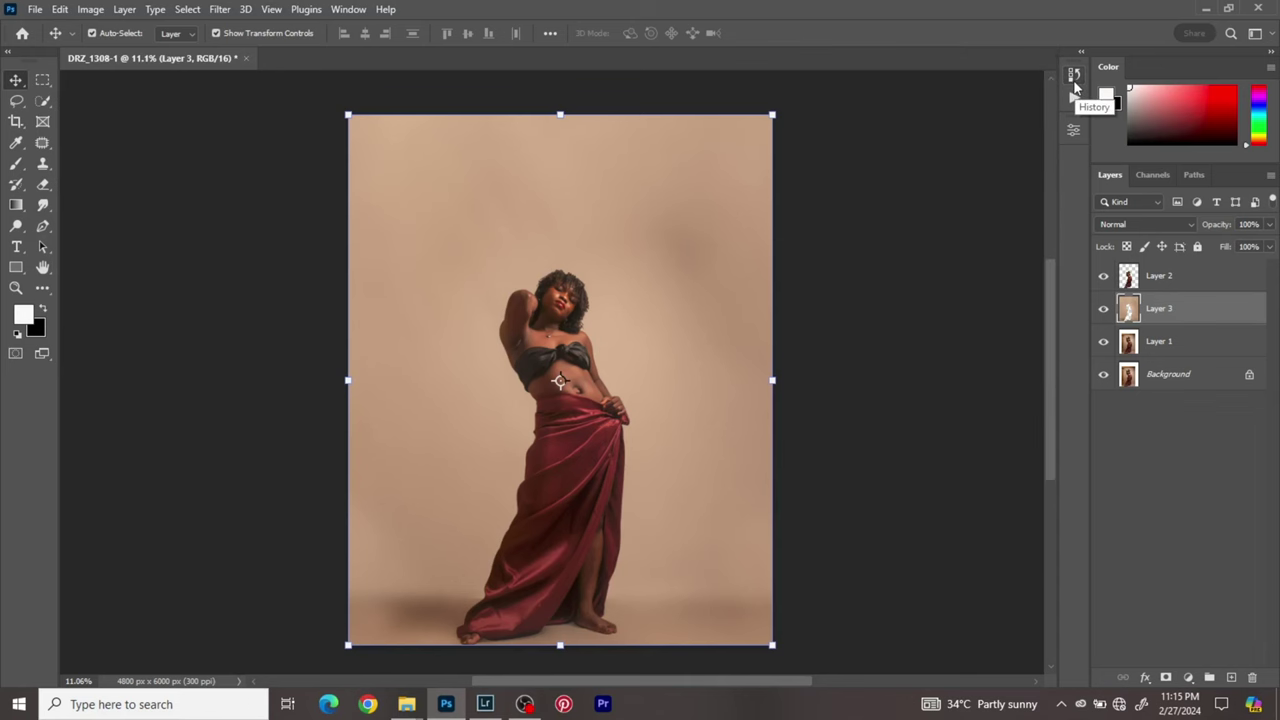